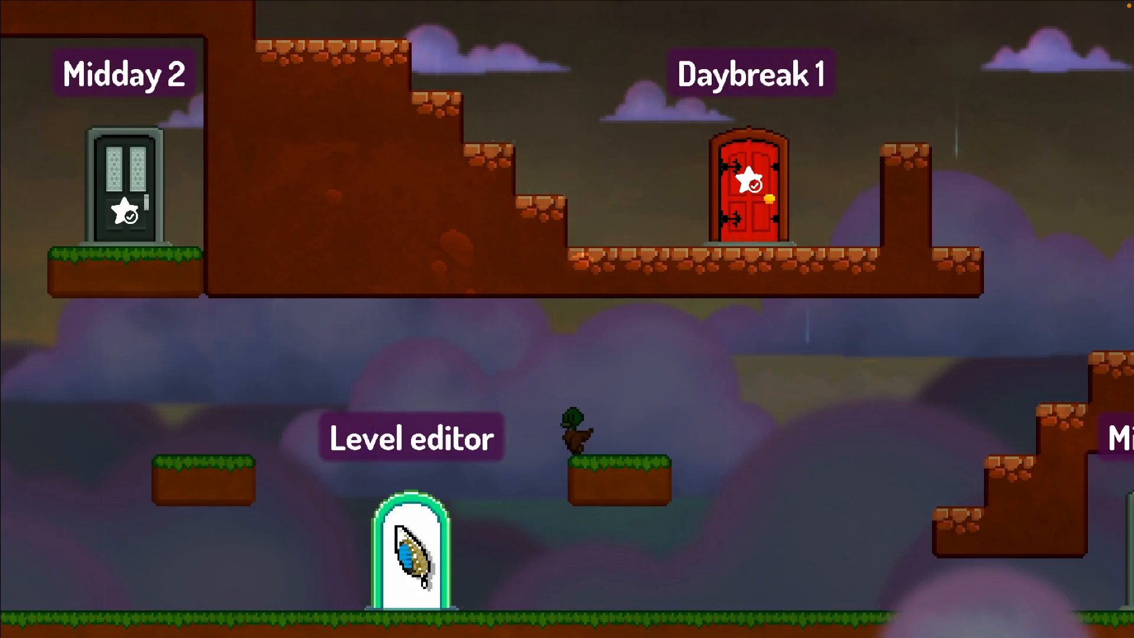
Move the duck to the Level editor door in the hub world and enter it.
key(Left)
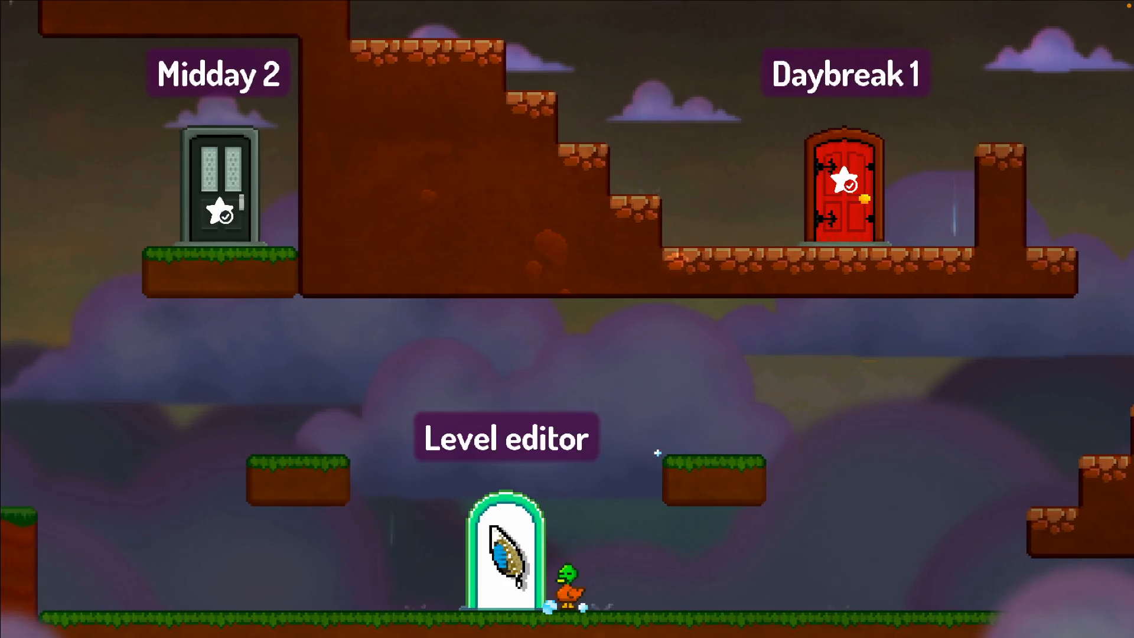
key(Left)
key(Up)
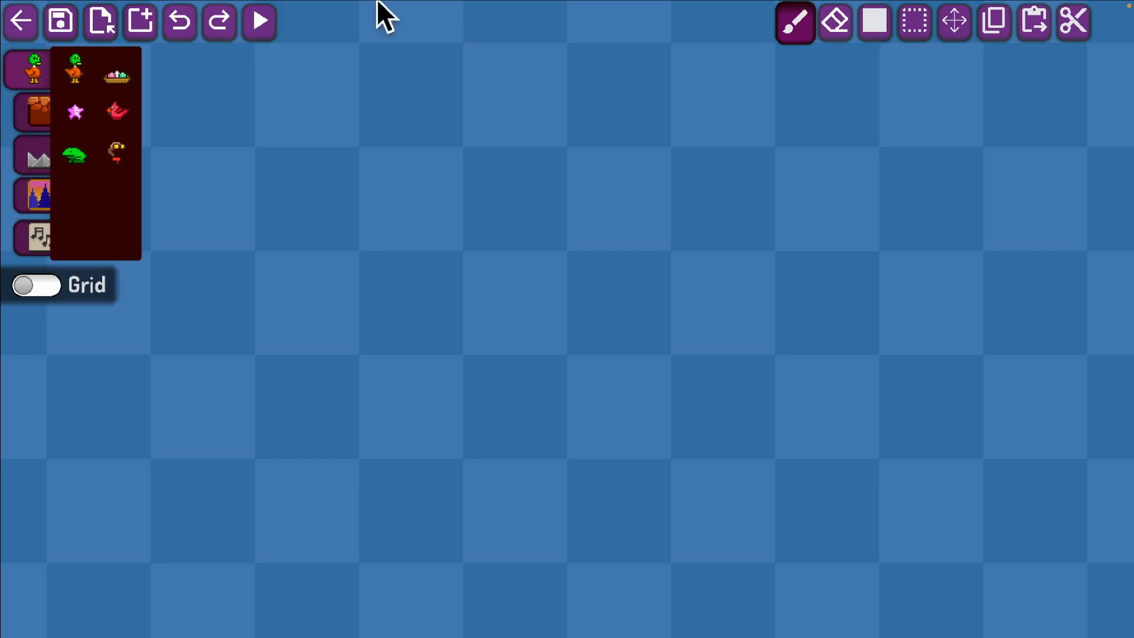
Look through the level editor's item categories and return to the duck and creatures category.
click(31, 115)
click(31, 195)
click(36, 151)
click(34, 103)
click(32, 68)
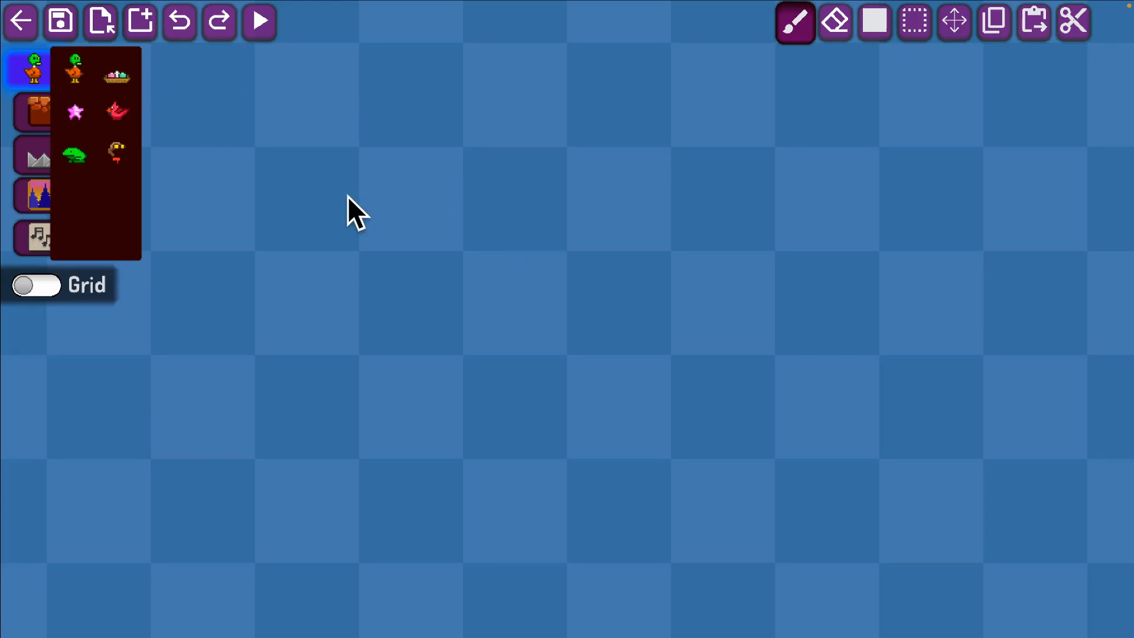
Turn off full screen in the pause settings and return to the level editor.
key(Escape)
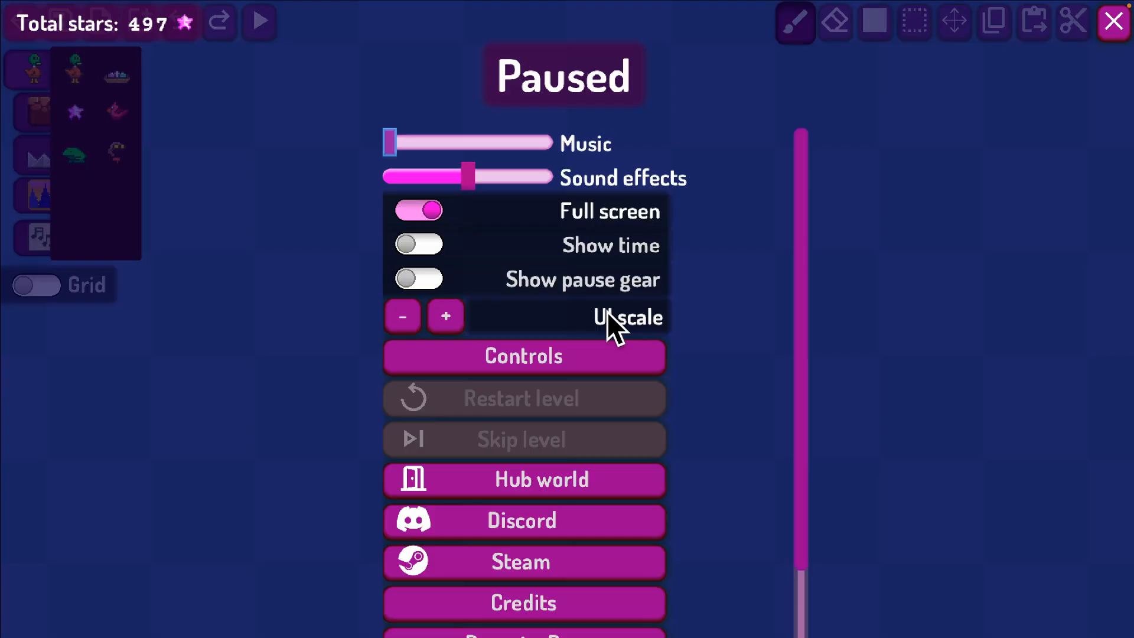
click(421, 214)
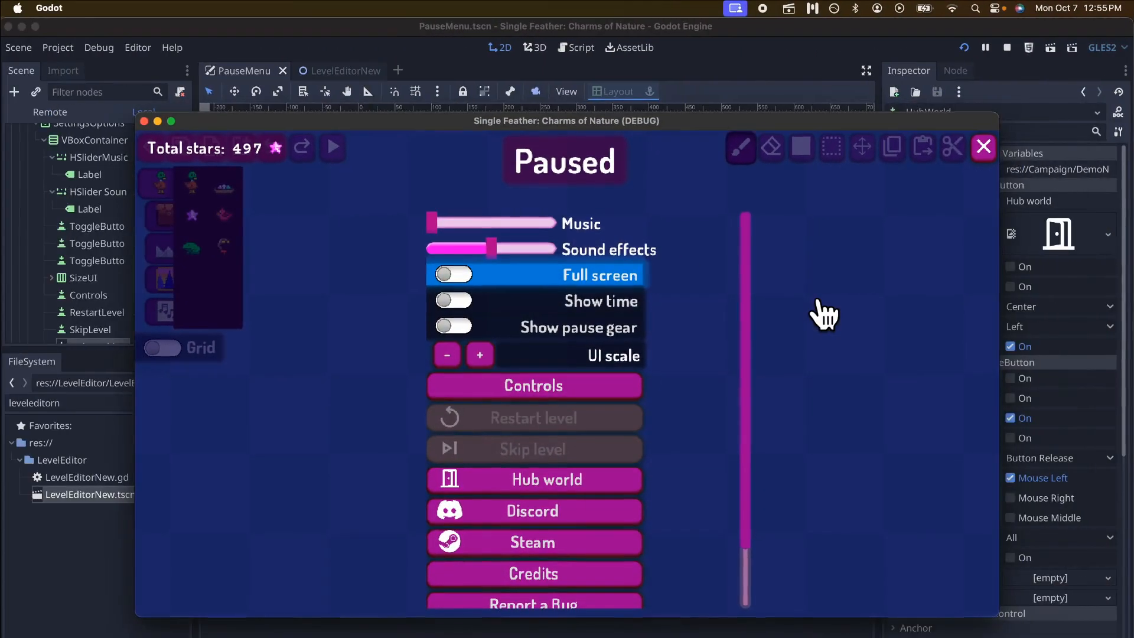
key(Escape)
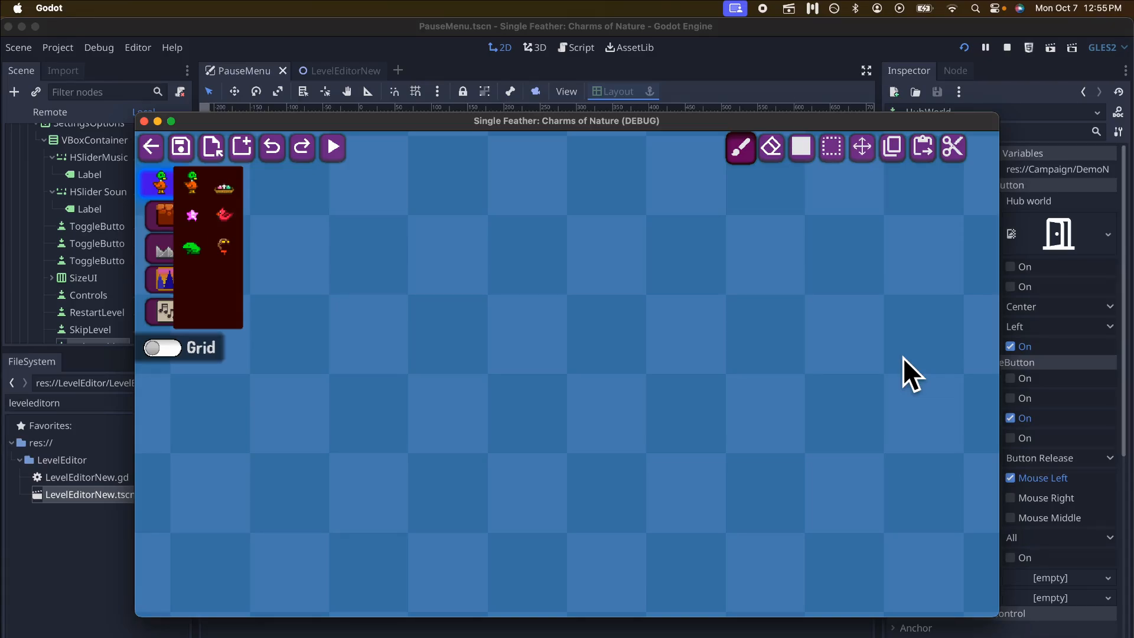
Switch to Discord and bring the shared level images post in the levels channel fully into view.
key(super+Tab)
key(super+Tab)
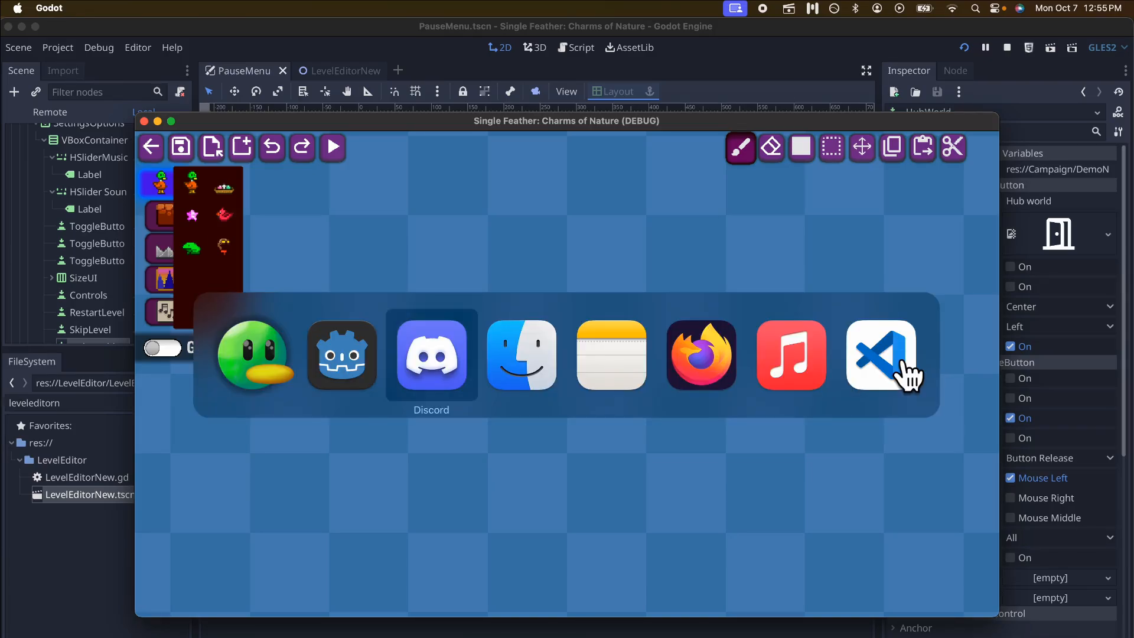
drag(707, 40, 789, 41)
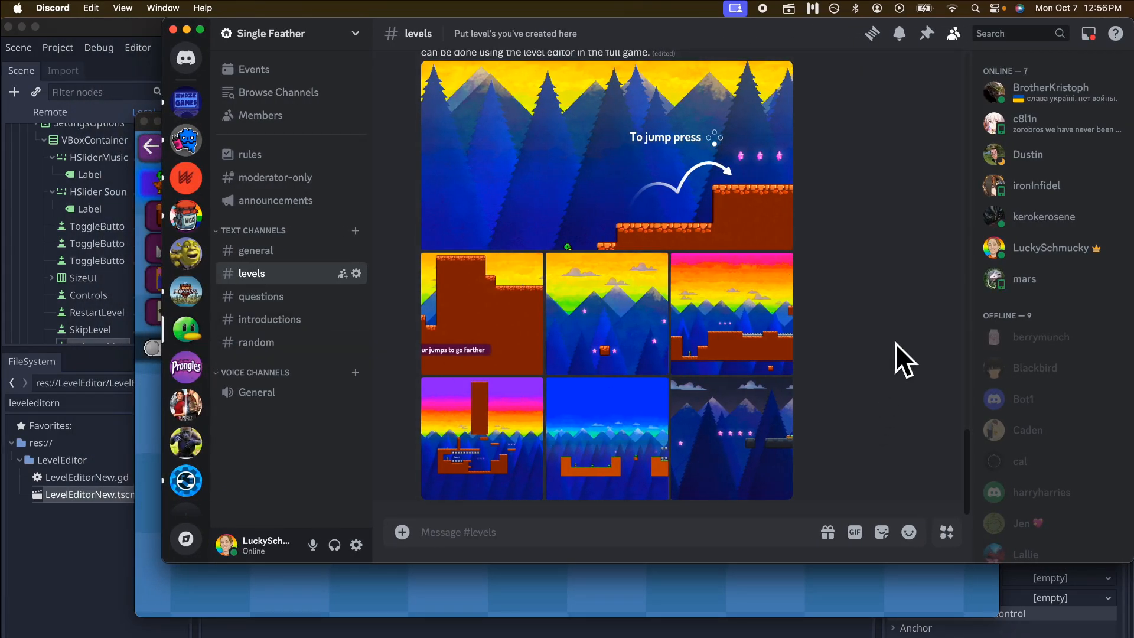
scroll(896, 342, up, 2)
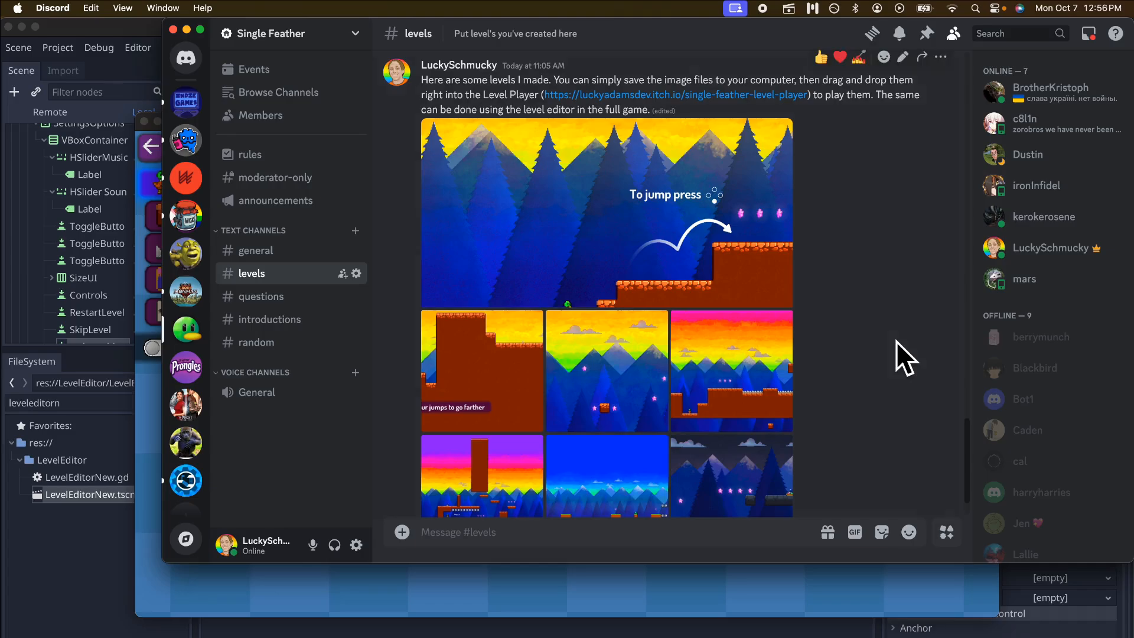
Save the first level image from the post as Level1.lvl.png in Downloads and close its preview.
click(685, 227)
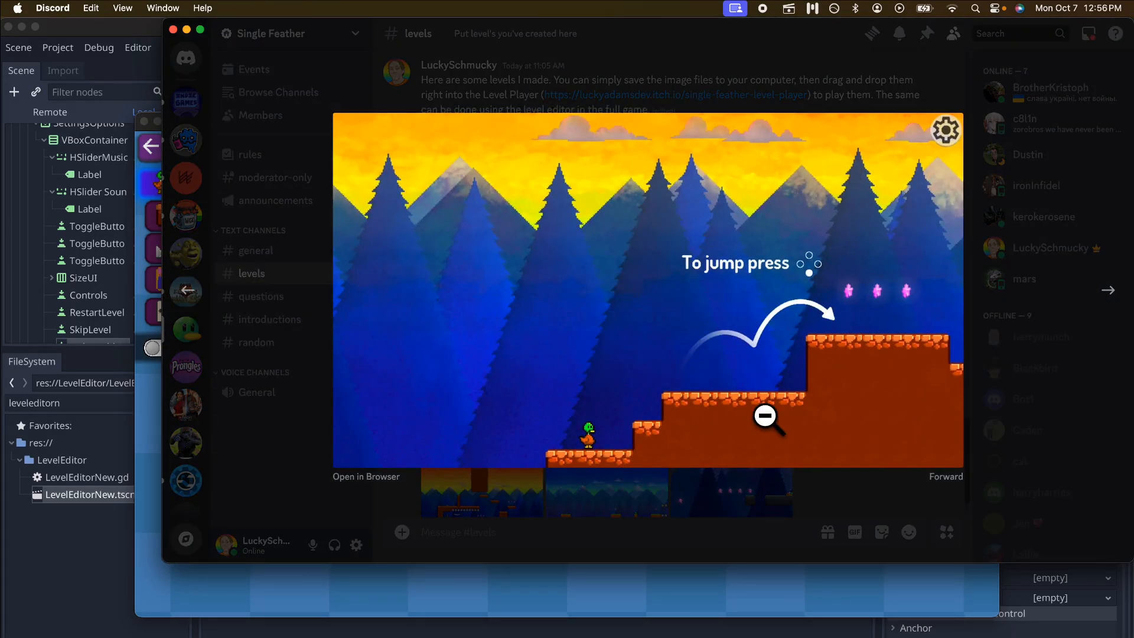
right_click(842, 225)
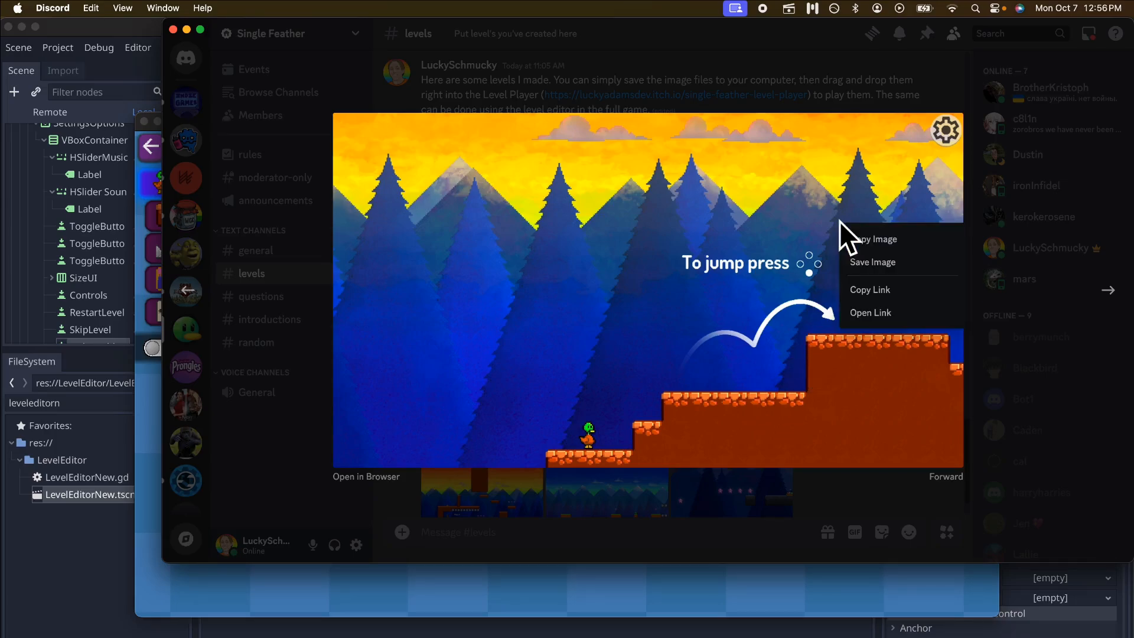
click(881, 262)
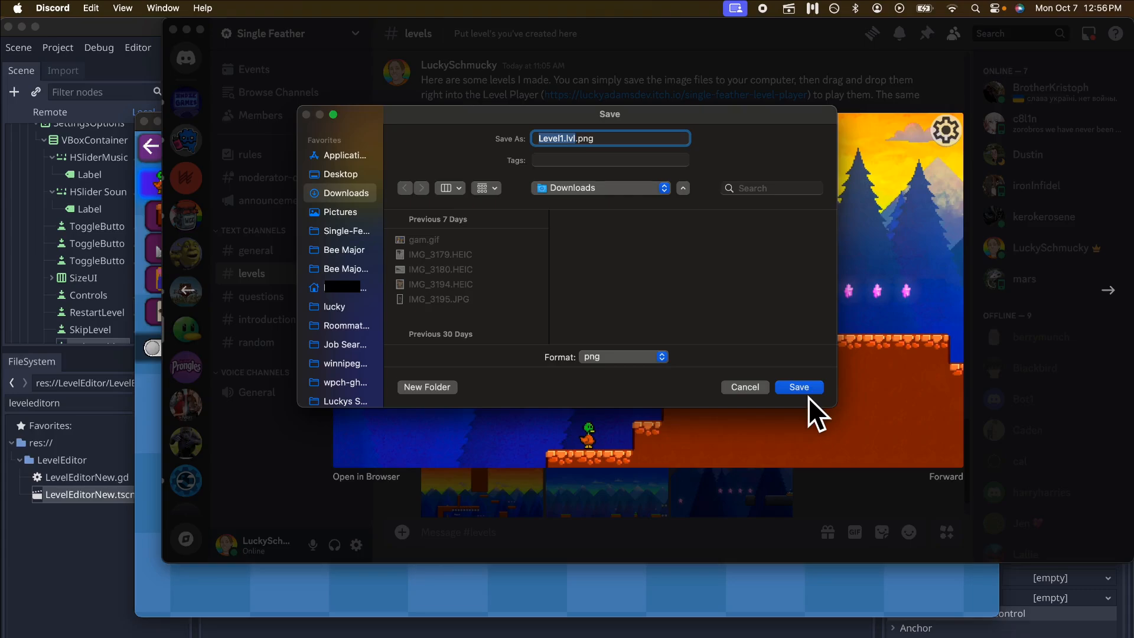
click(799, 388)
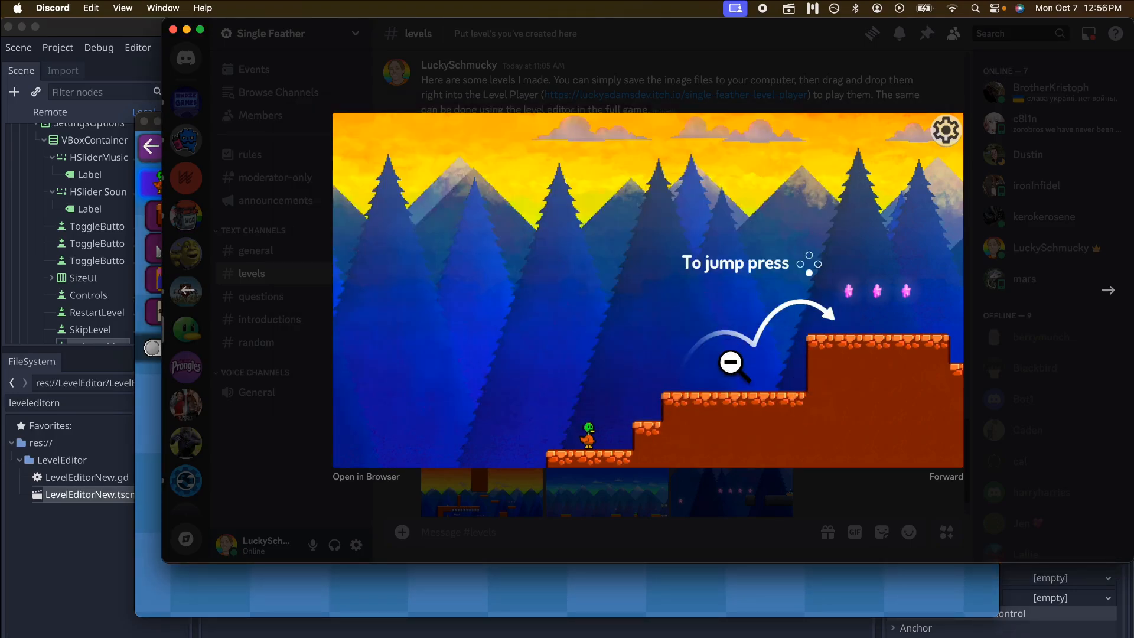
click(789, 65)
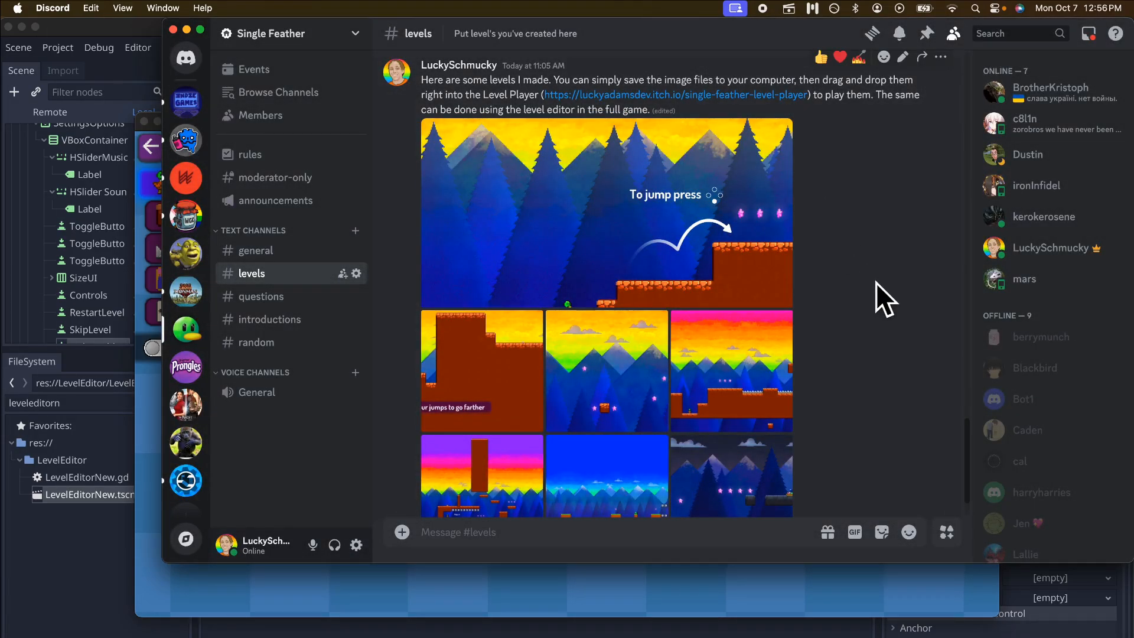
Load Level1.lvl.png from the Downloads folder in Finder into the game's level editor.
click(768, 592)
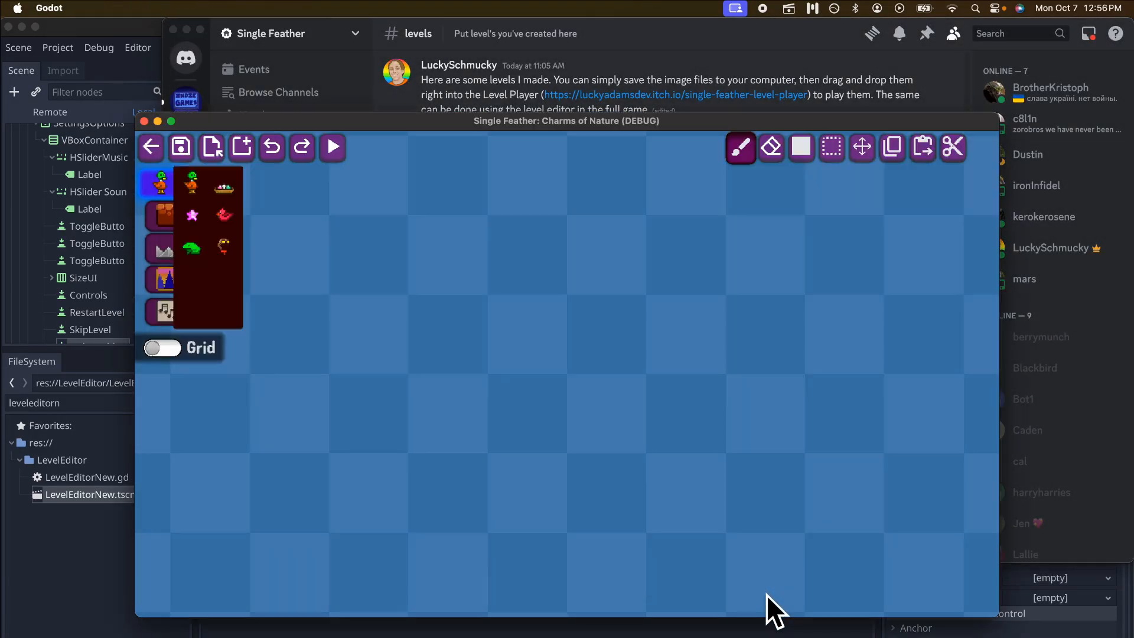
key(super+Tab)
key(super+Tab)
key(super+Tab)
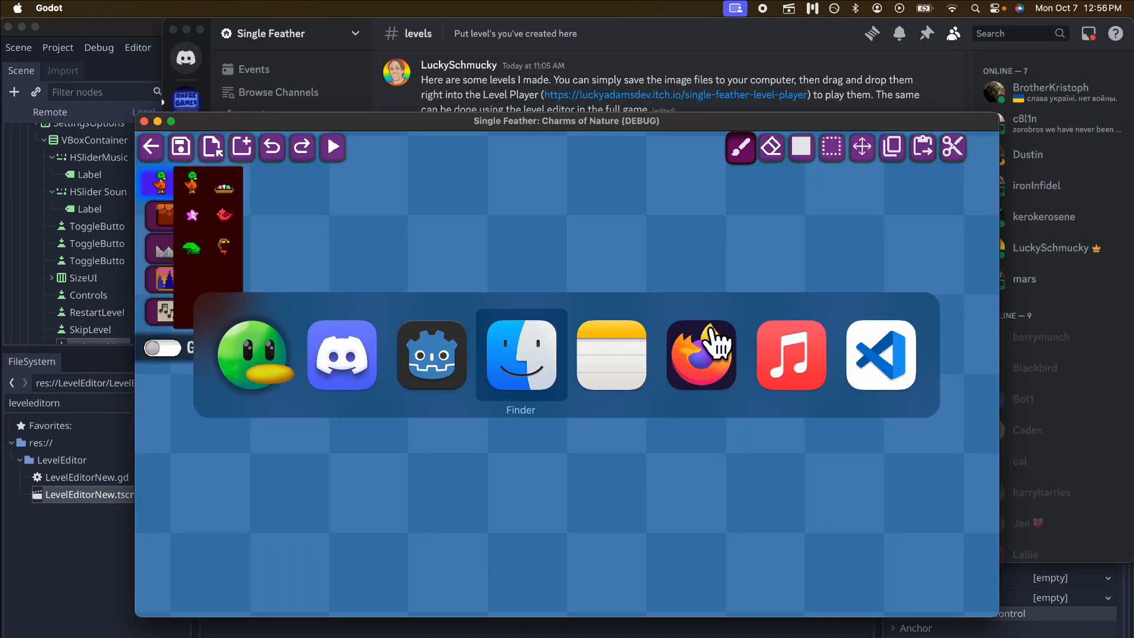
click(570, 395)
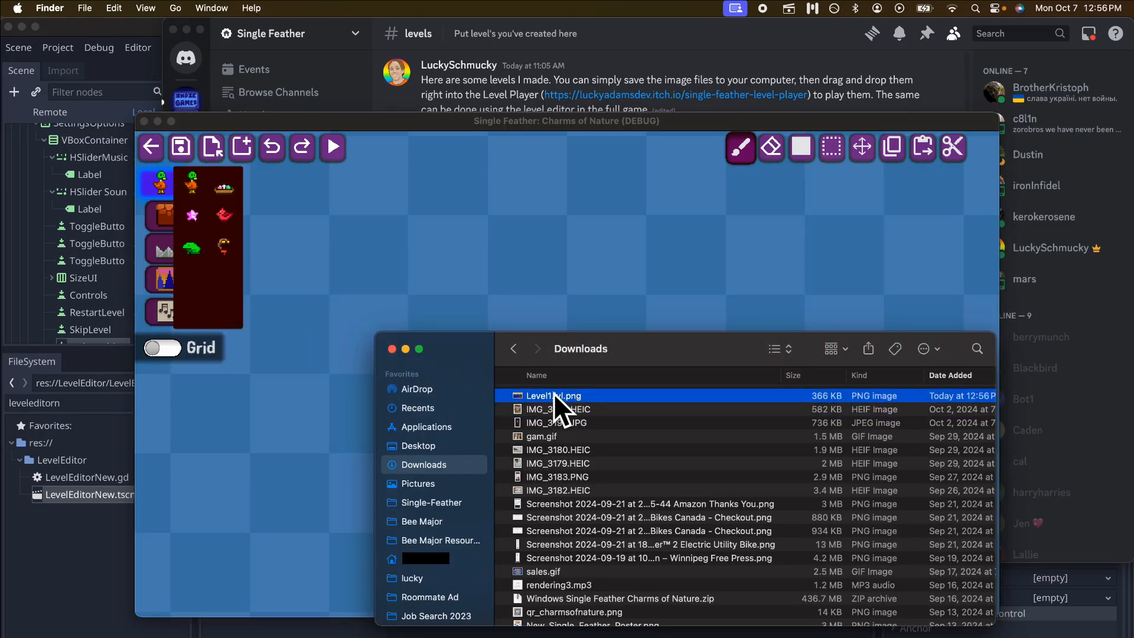
drag(553, 395, 540, 234)
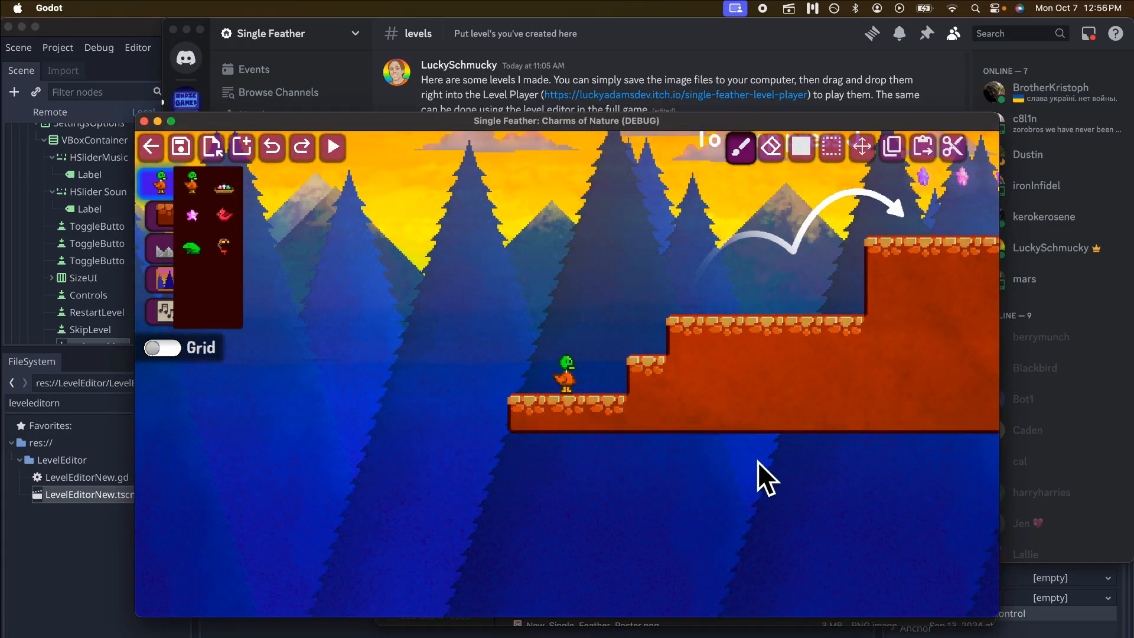
Turn on full screen in the pause settings and return to the loaded level.
key(Escape)
click(459, 282)
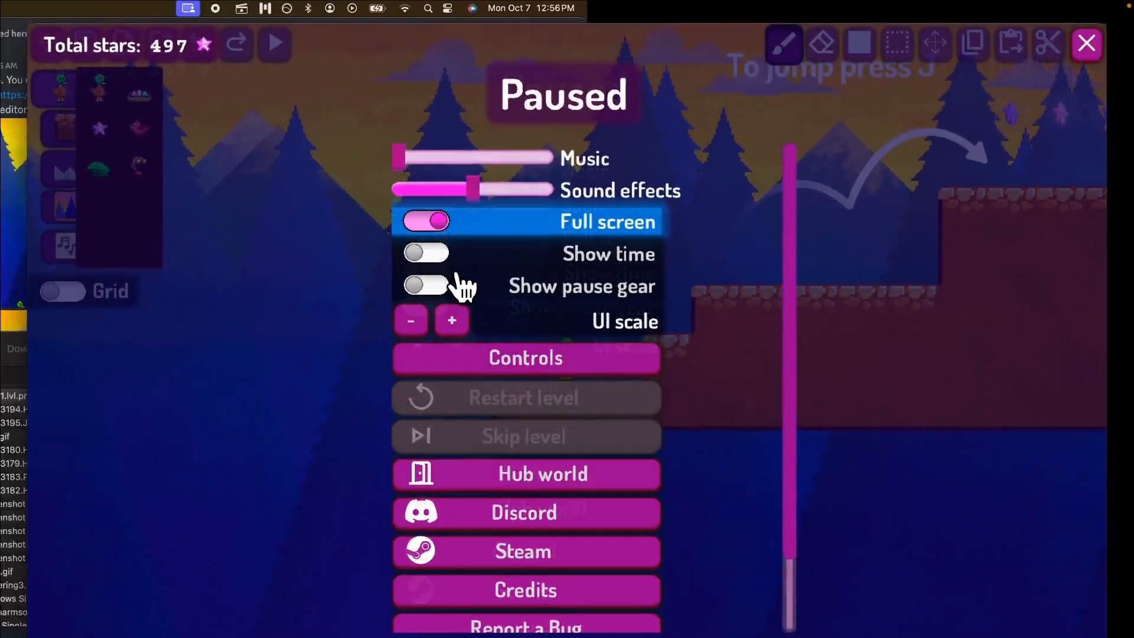
key(Escape)
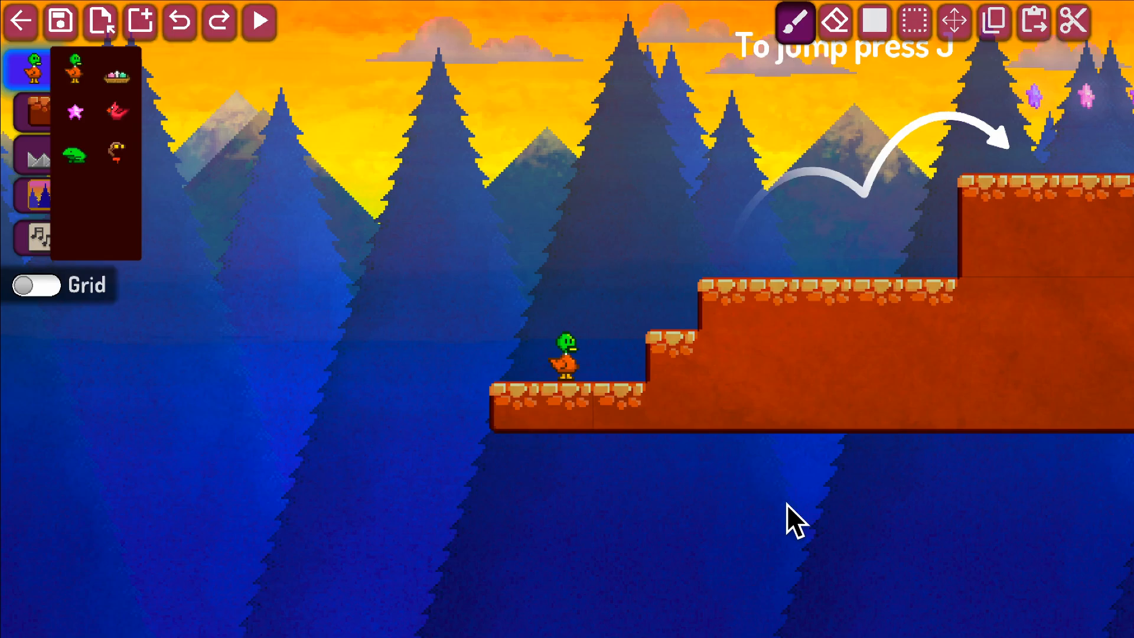
Examine the layout of the loaded level, from the duck's start to the platforms beyond the egg nest.
key(d)
key(w)
scroll(787, 504, down, 5)
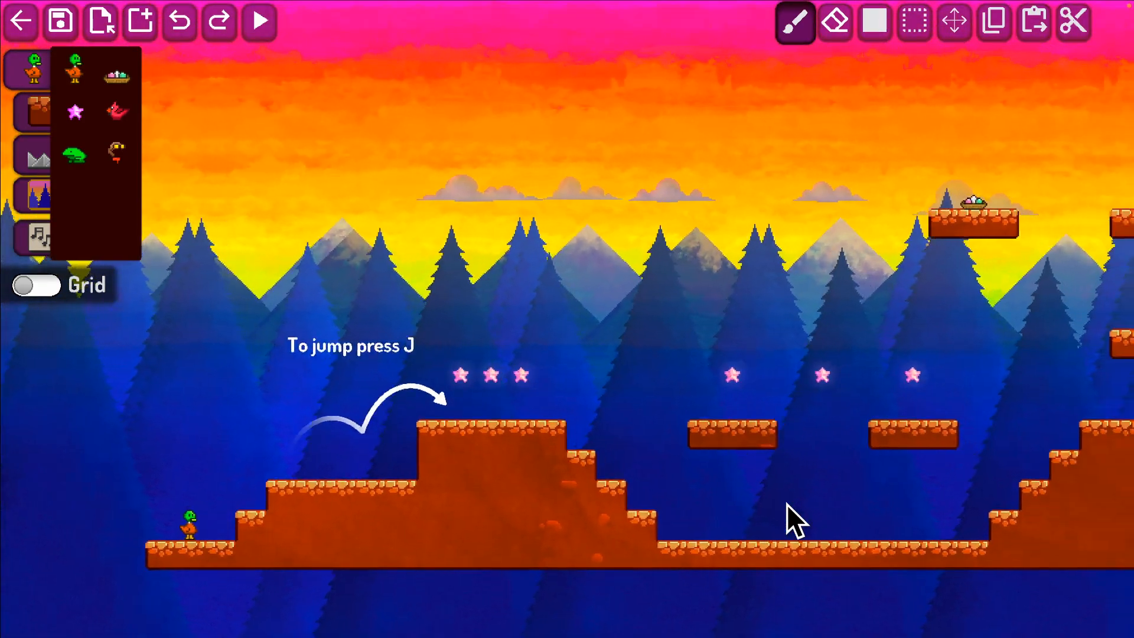
key(d)
key(w)
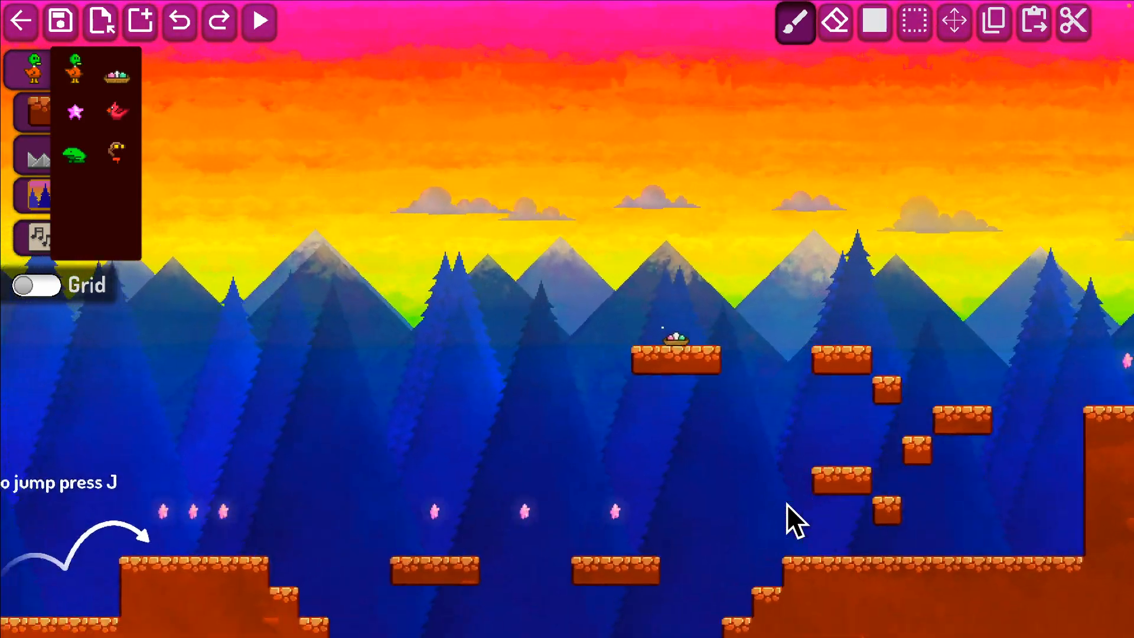
key(a)
key(s)
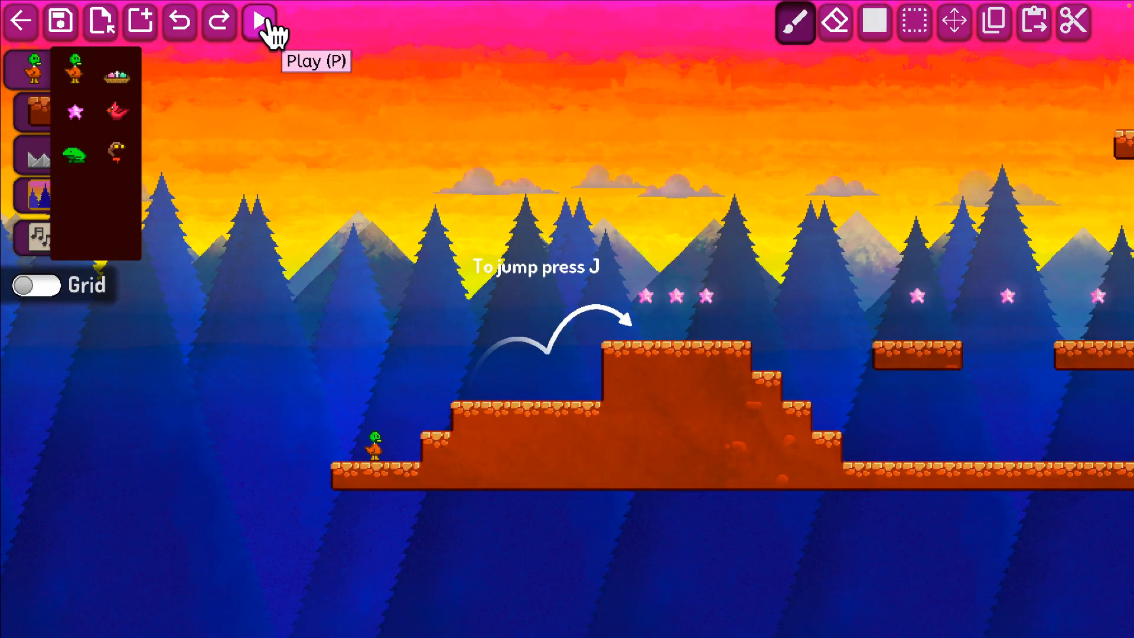
Play-test the level, jumping the duck up the hill and past the first floating platform to collect stars.
key(p)
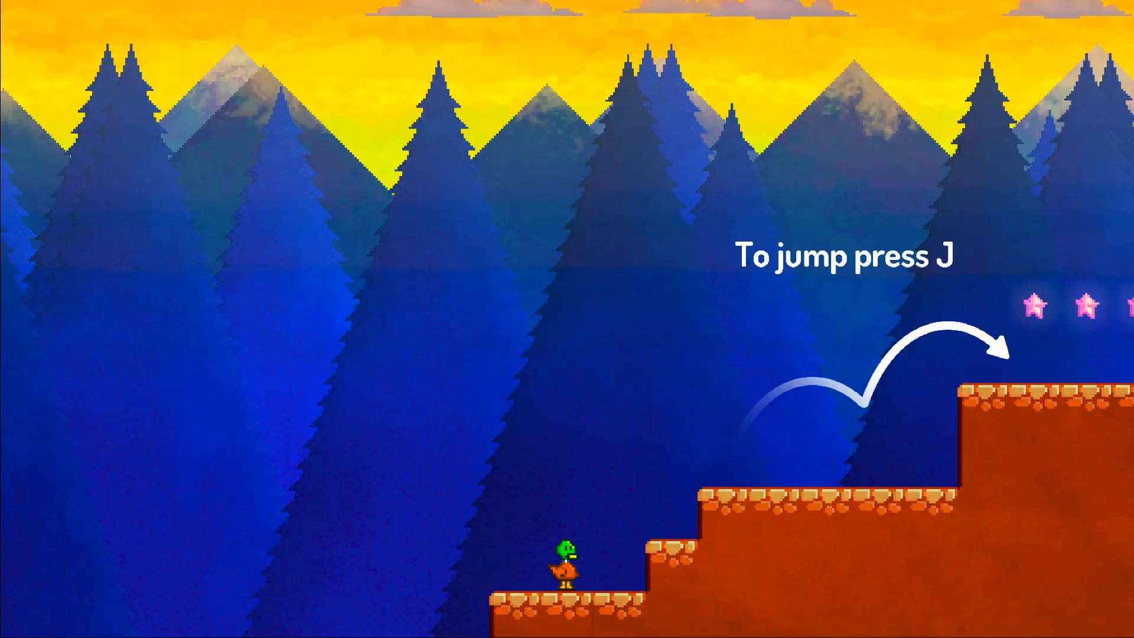
key(d)
key(j)
key(j)
key(j)
key(j)
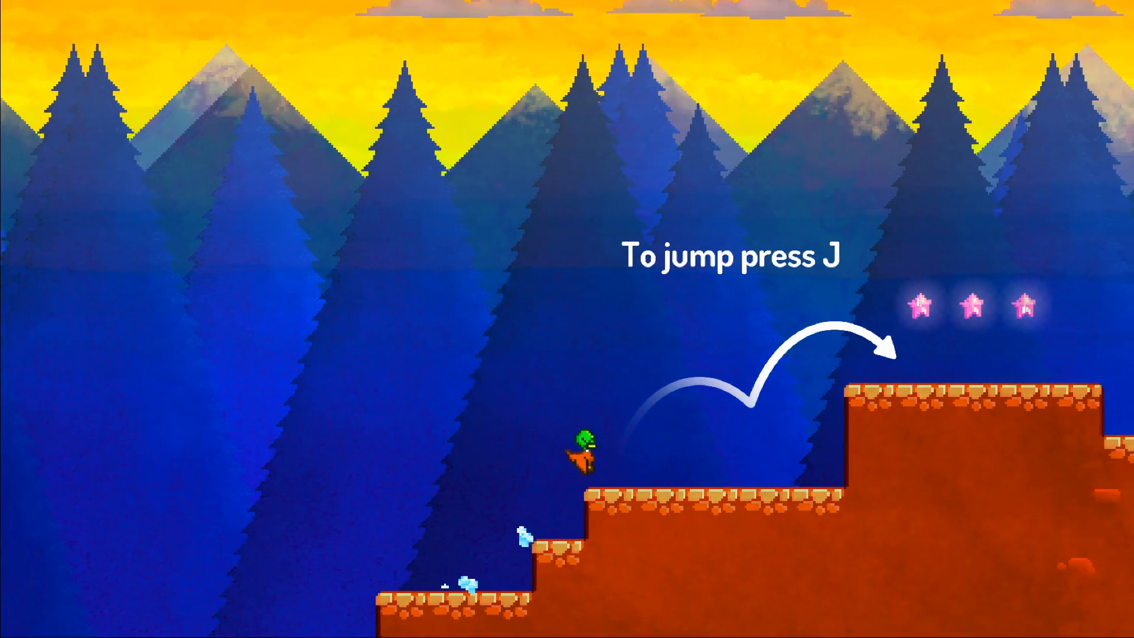
key(j)
key(j)
key(j)
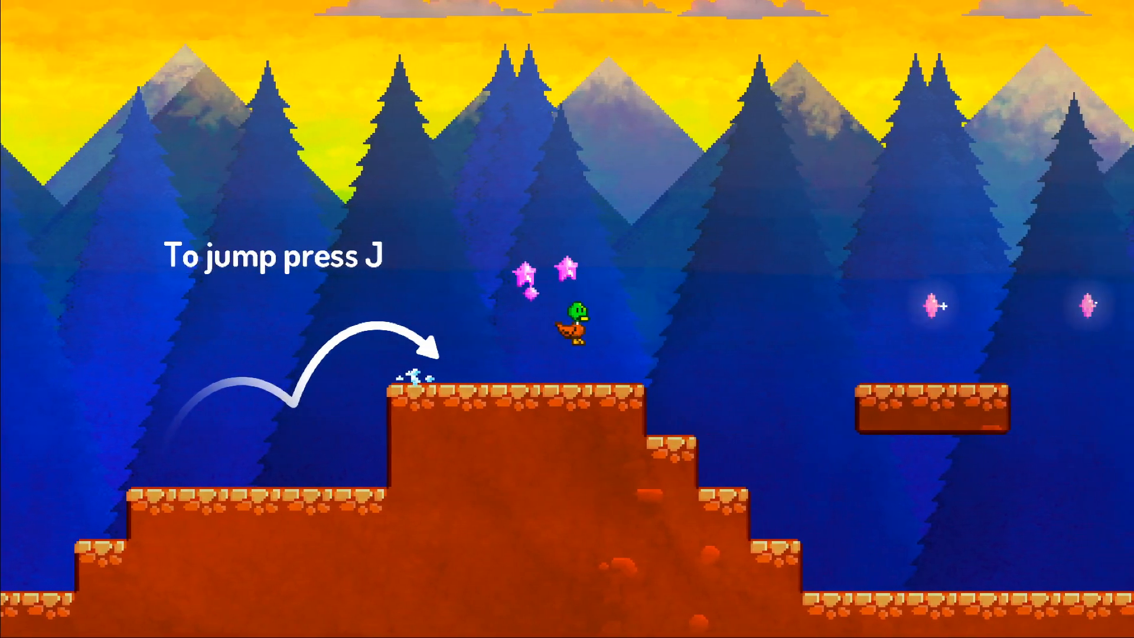
key(j)
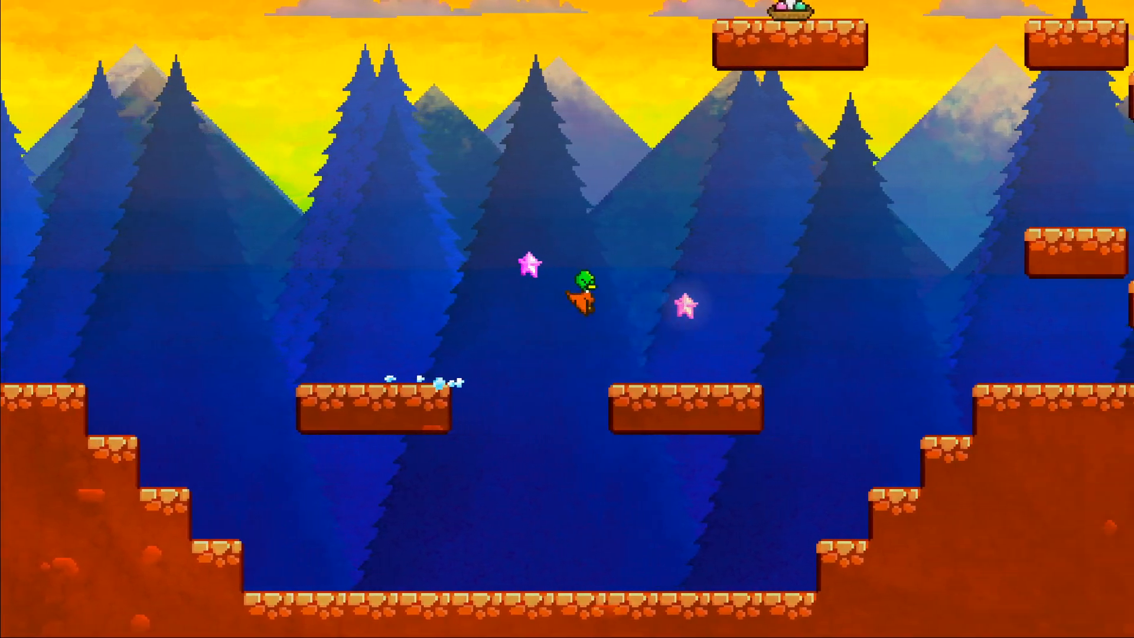
Bring the duck back over the gap to the hilltop beside the jump instruction.
key(a)
key(j)
key(j)
key(j)
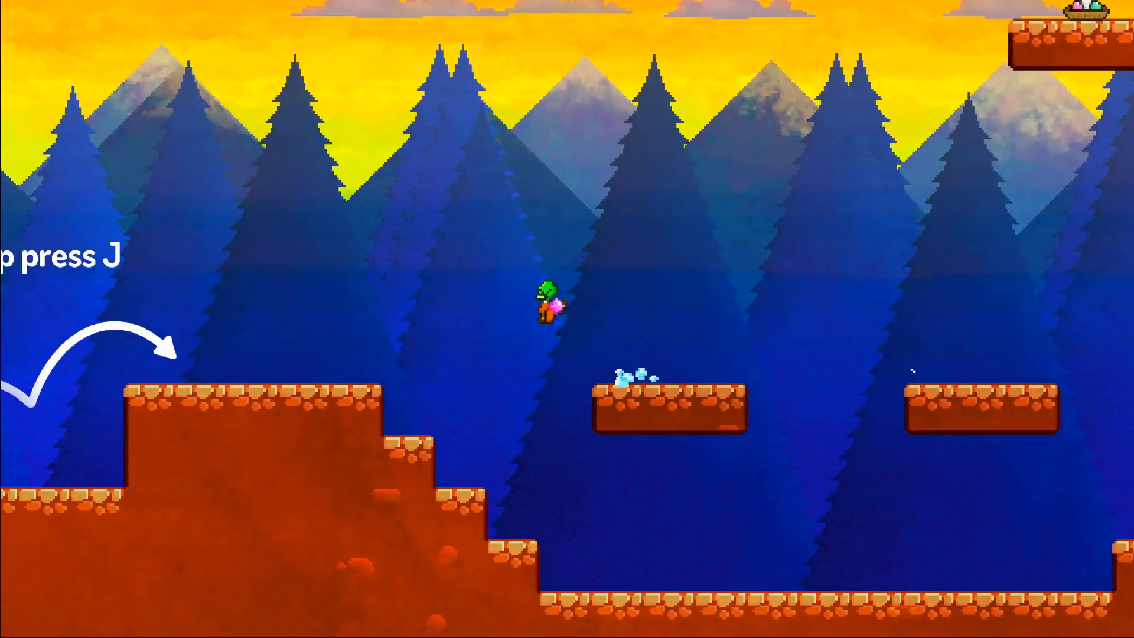
key(j)
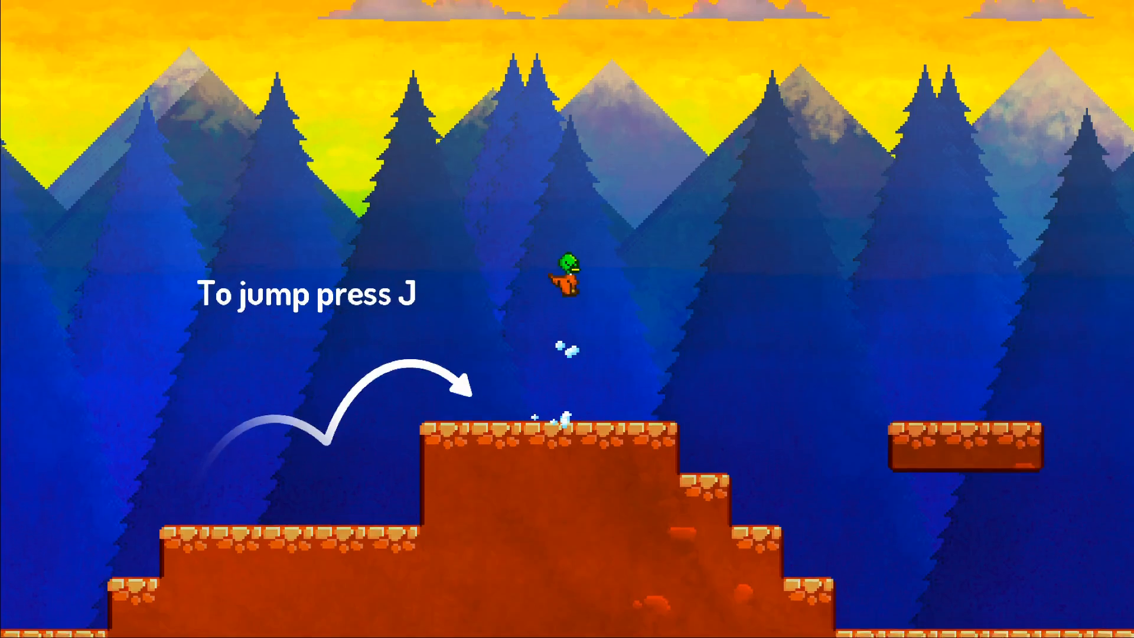
key(d)
key(a)
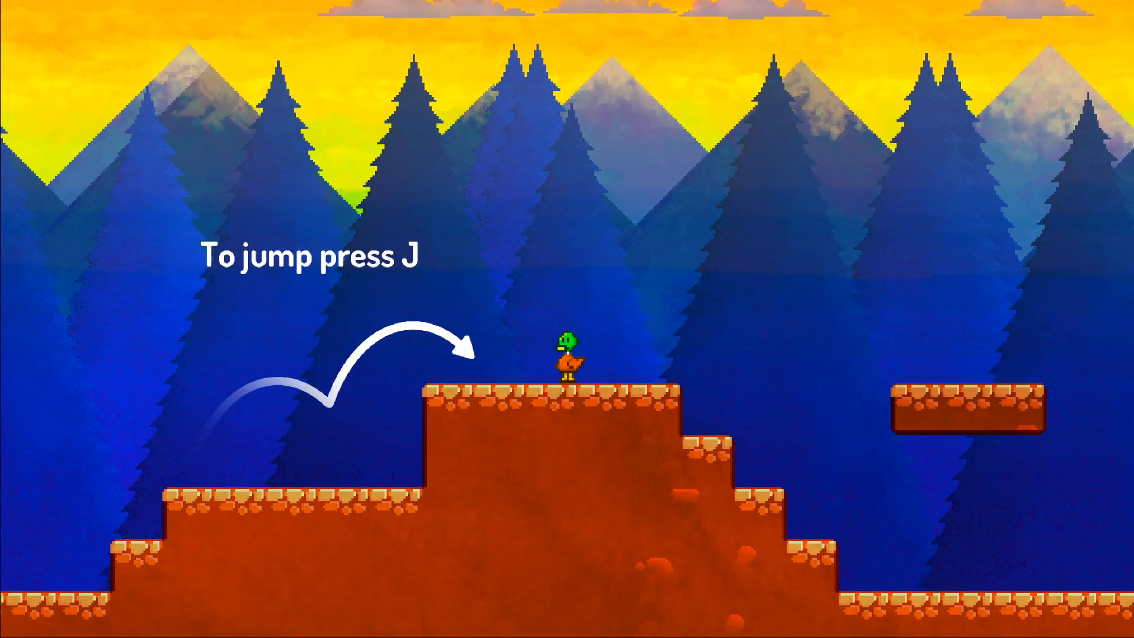
Jump the duck across both floating platforms to the raised ground below the stacked blocks.
key(d)
key(j)
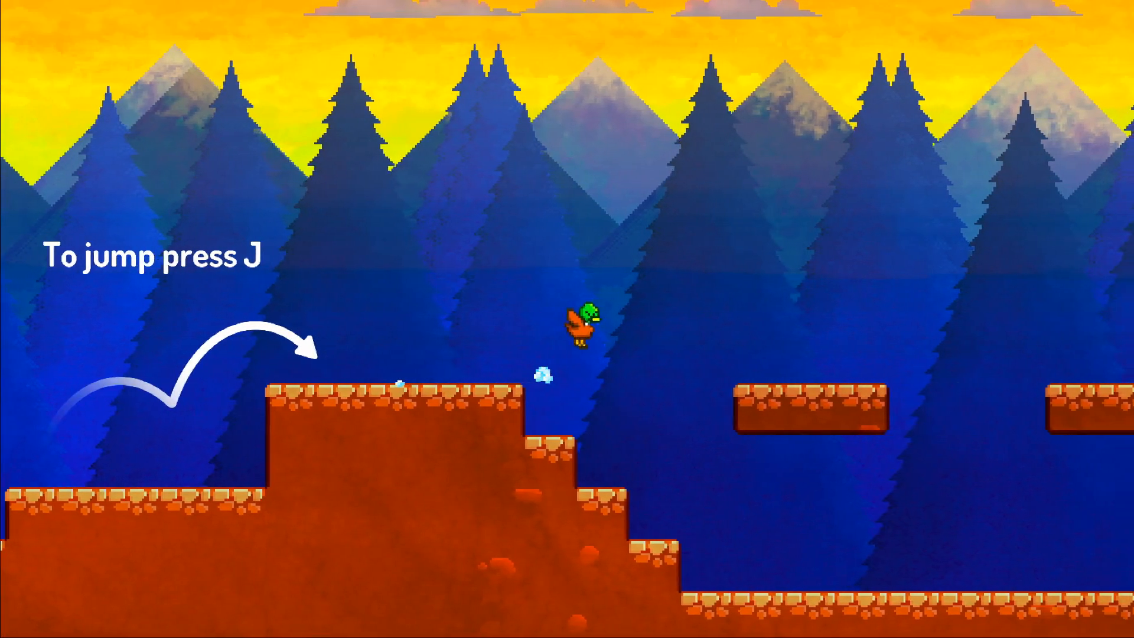
key(j)
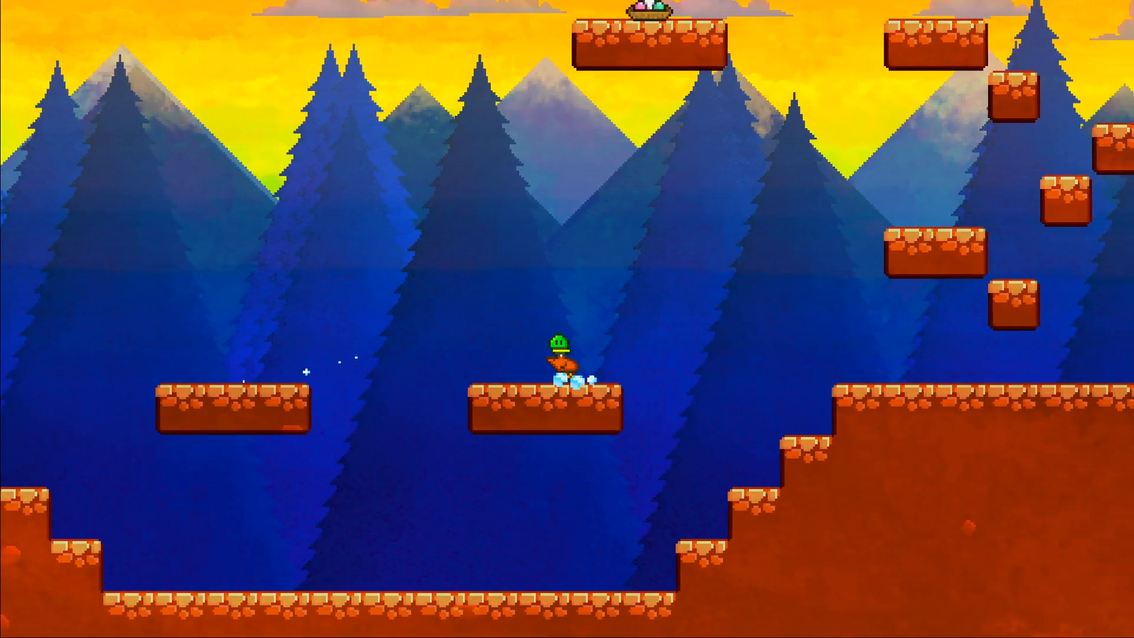
key(j)
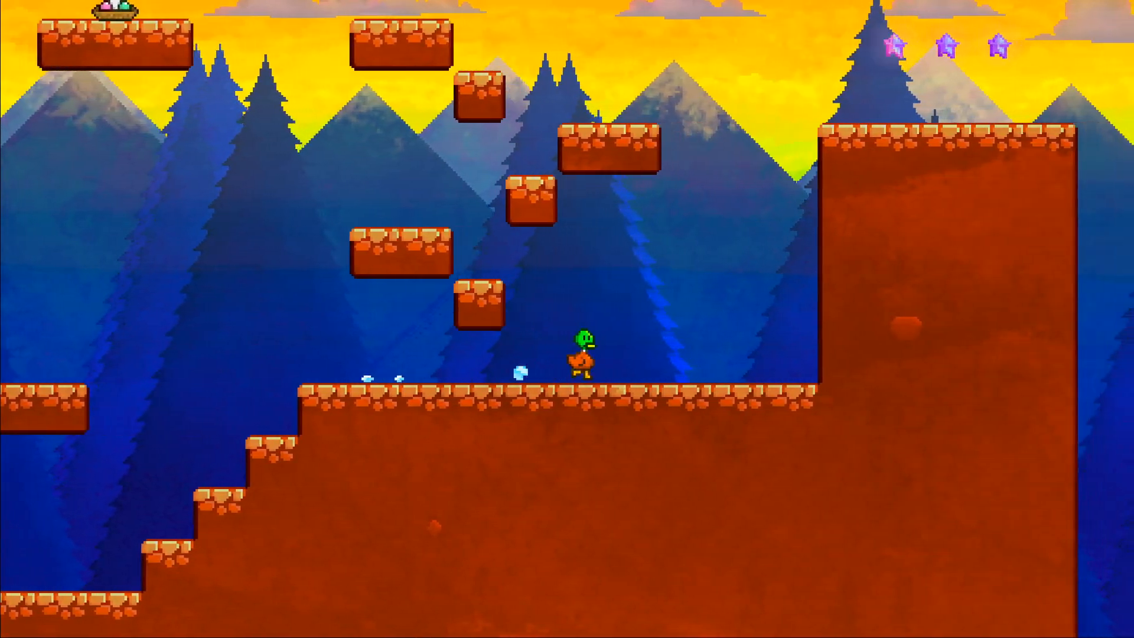
Jump the duck back toward the second floating platform and return it to the raised ground below the stacked blocks.
key(j)
key(a)
key(j)
key(j)
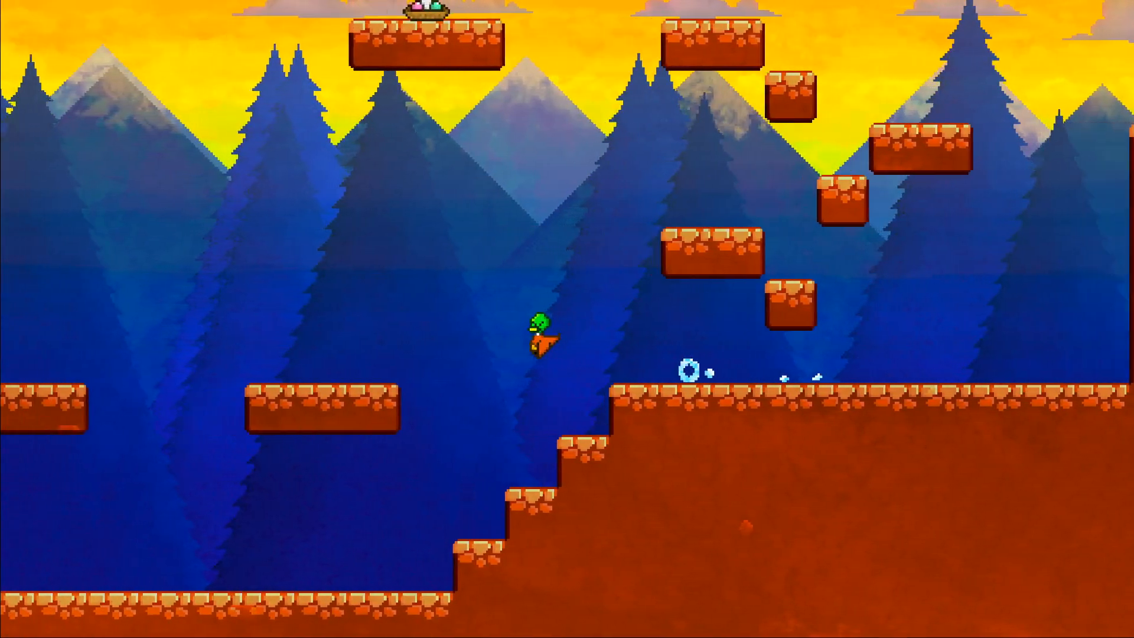
key(j)
key(d)
Jump the duck from the raised ground up the stacked blocks to the wide upper platform.
key(j)
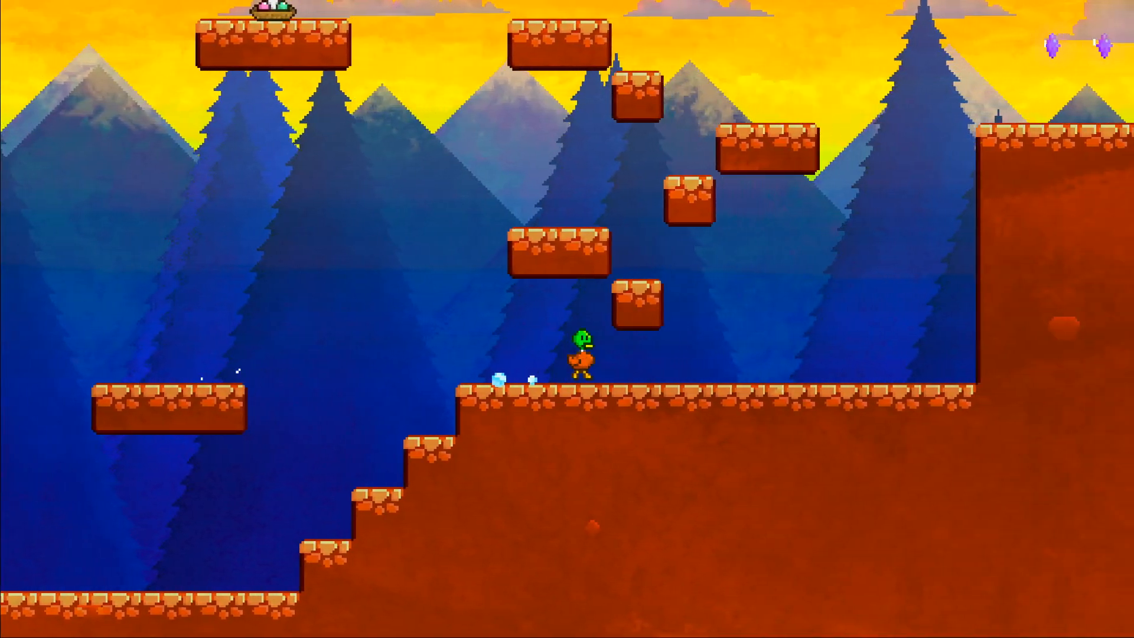
key(j)
key(a)
key(j)
key(d)
Jump the duck from the upper platform to the top of the tall cliff to collect its stars.
key(j)
key(j)
key(j)
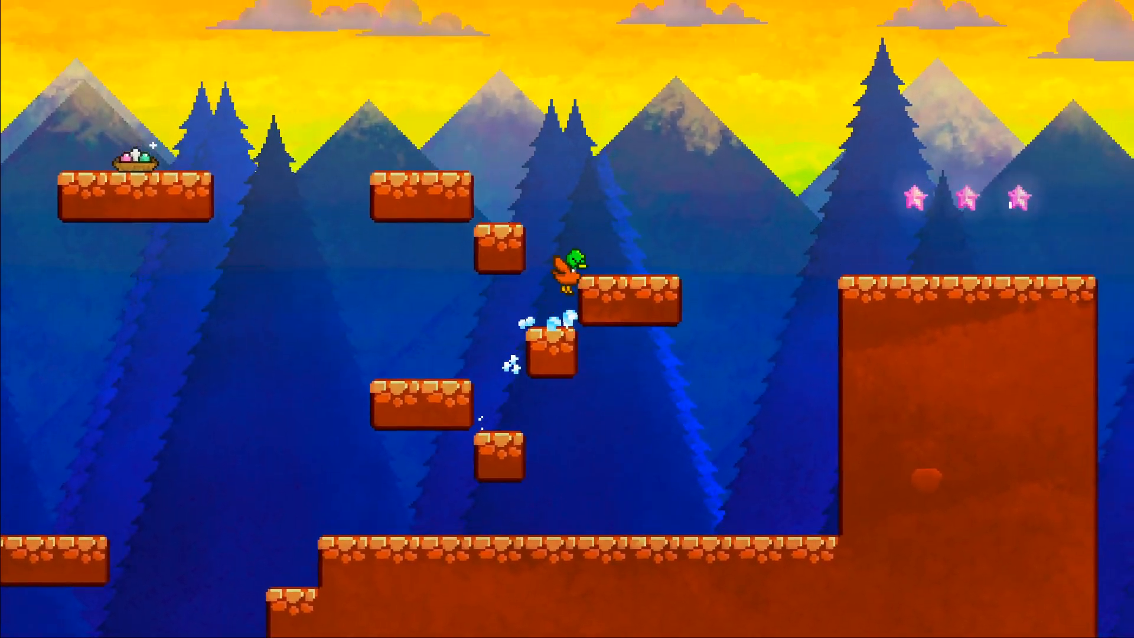
key(j)
key(j)
key(a)
key(j)
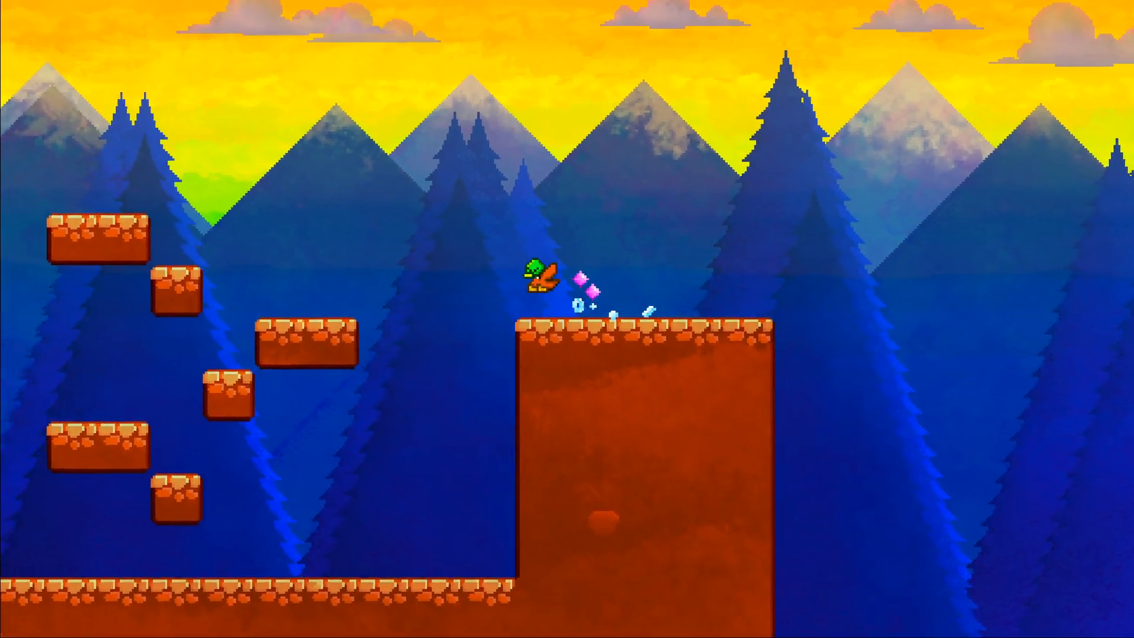
key(j)
key(j)
key(a)
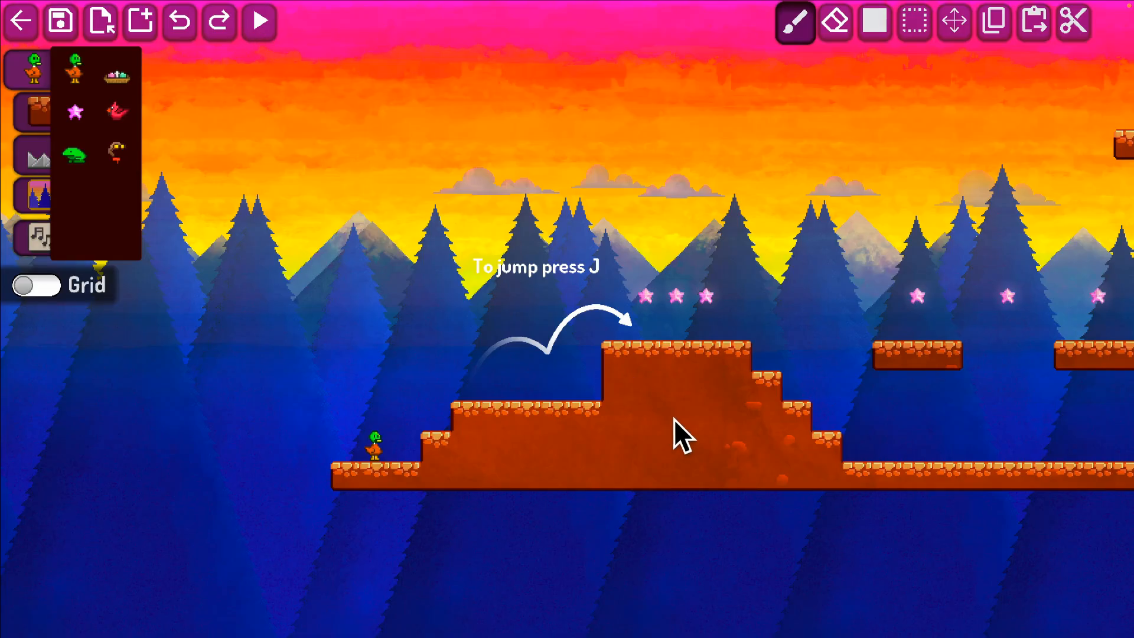
Start a new empty level, discarding the unsaved progress of the loaded one.
scroll(674, 418, up, 3)
key(ctrl+n)
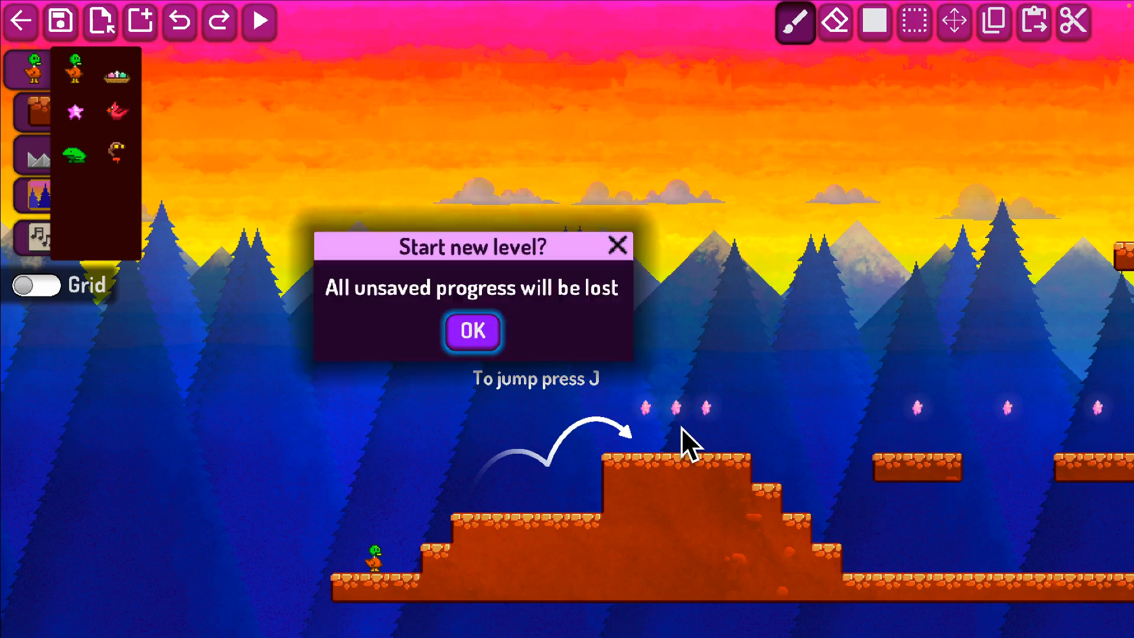
click(616, 244)
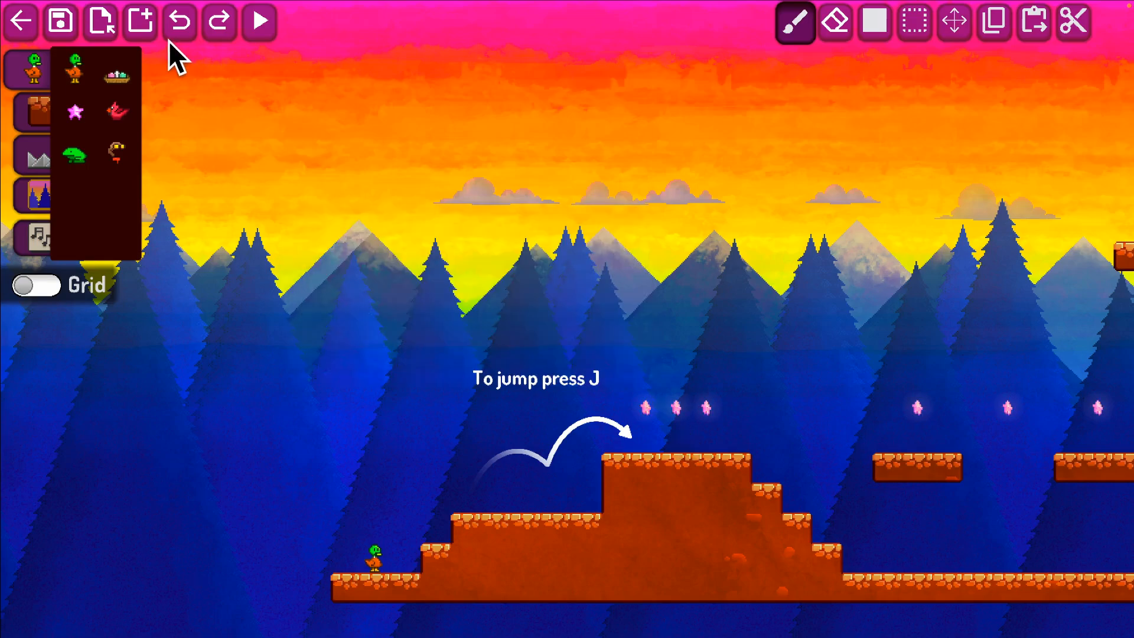
click(141, 27)
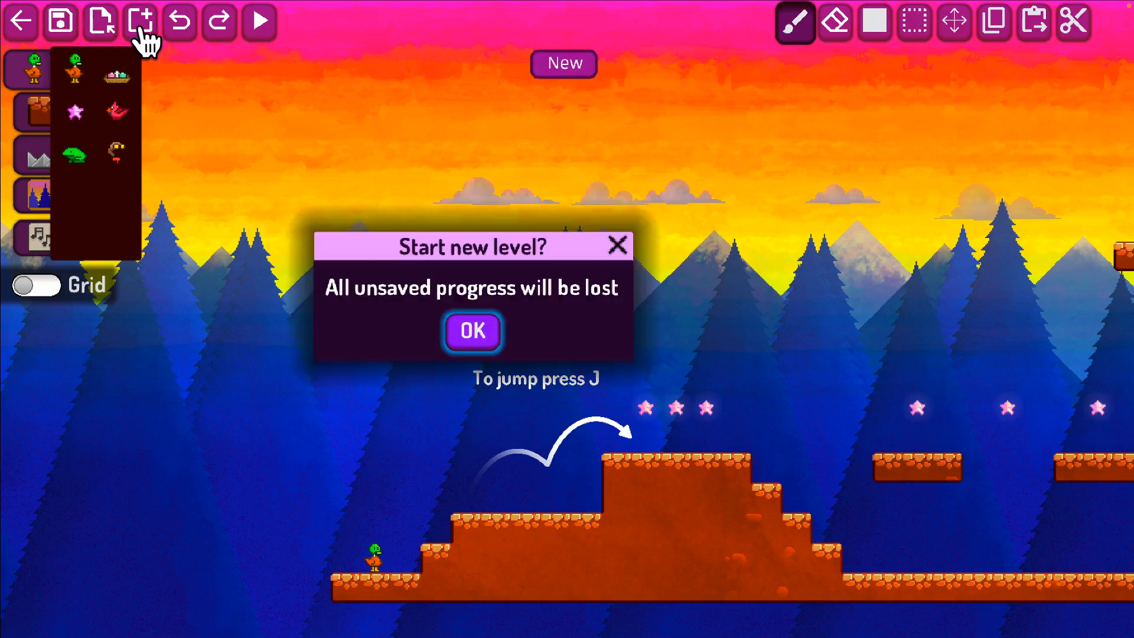
click(473, 331)
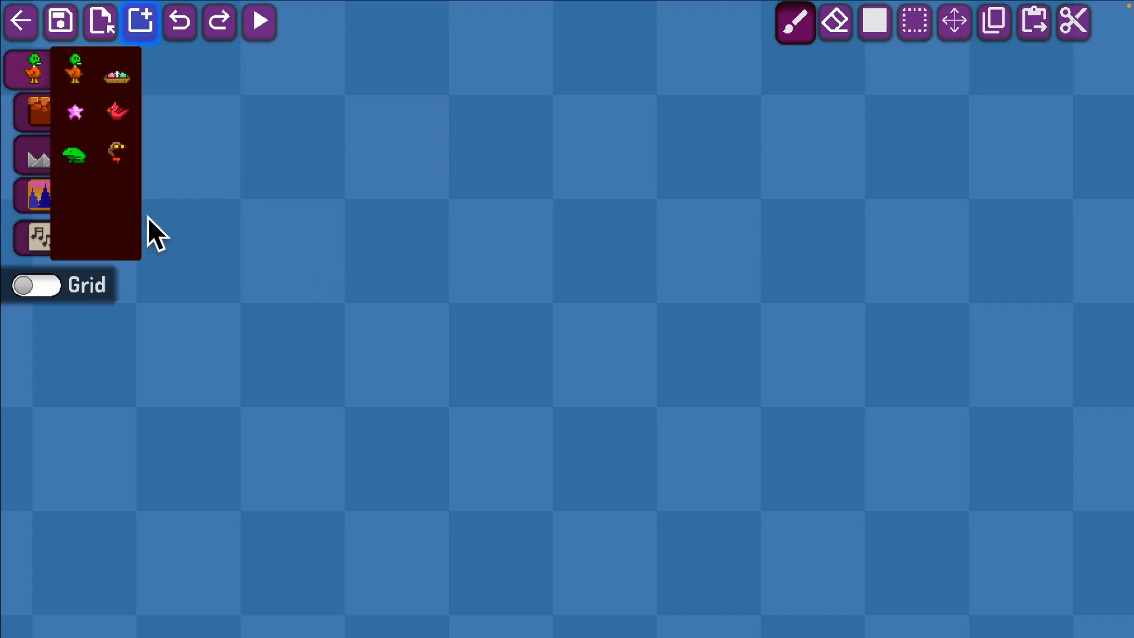
Preview the blue daytime and other mountain forest backgrounds, and set the dark night-sky one for the level.
click(47, 201)
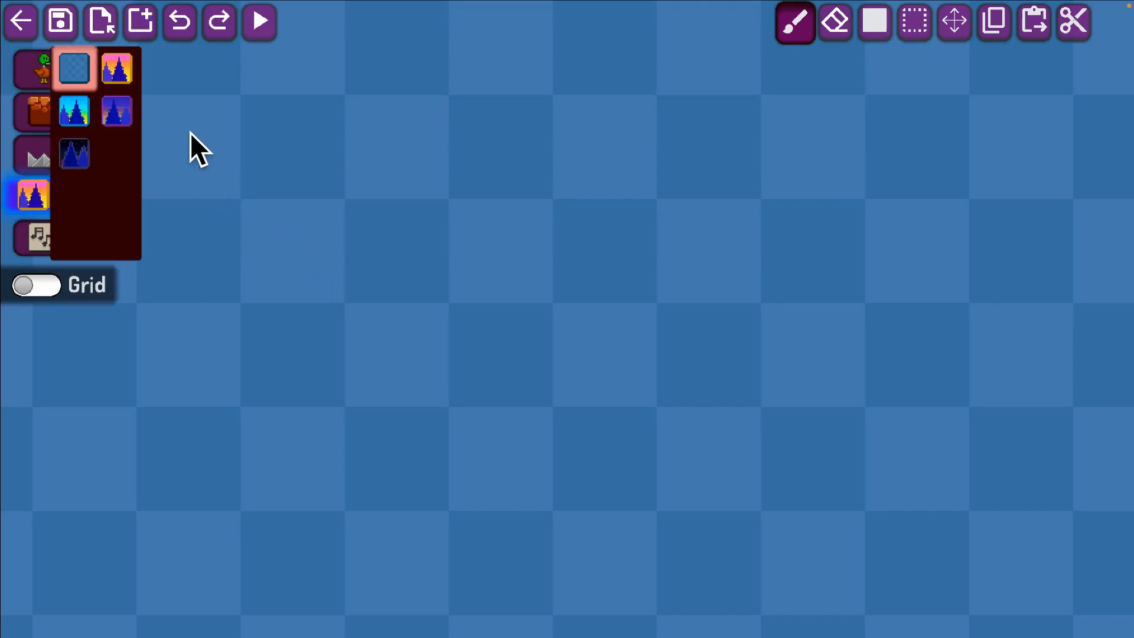
click(82, 115)
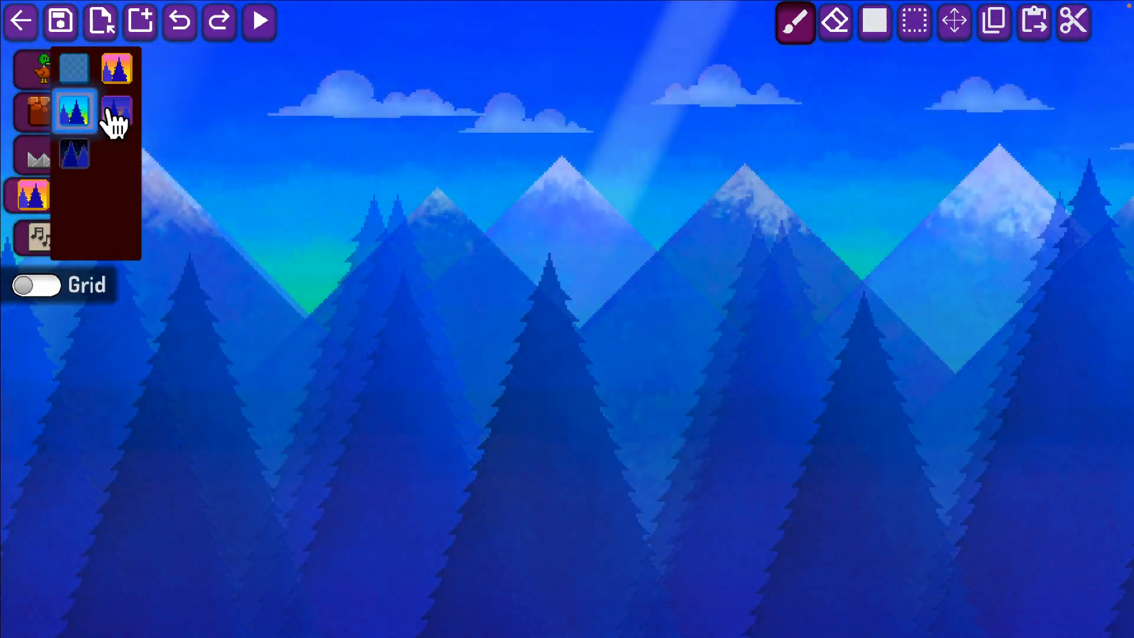
click(115, 115)
click(114, 79)
click(88, 155)
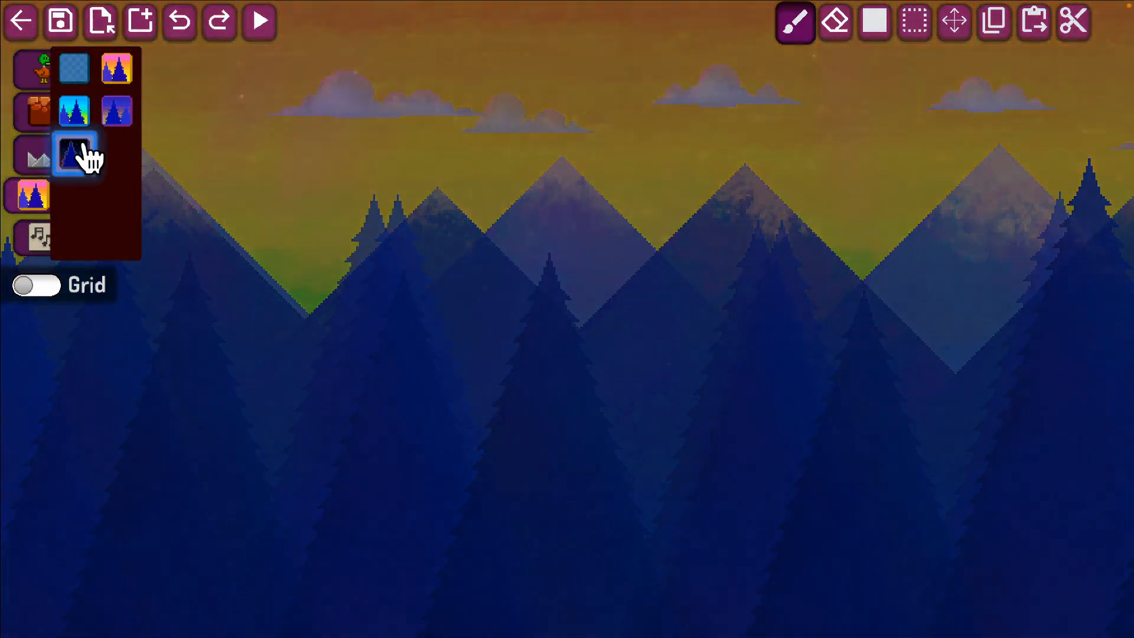
key(w)
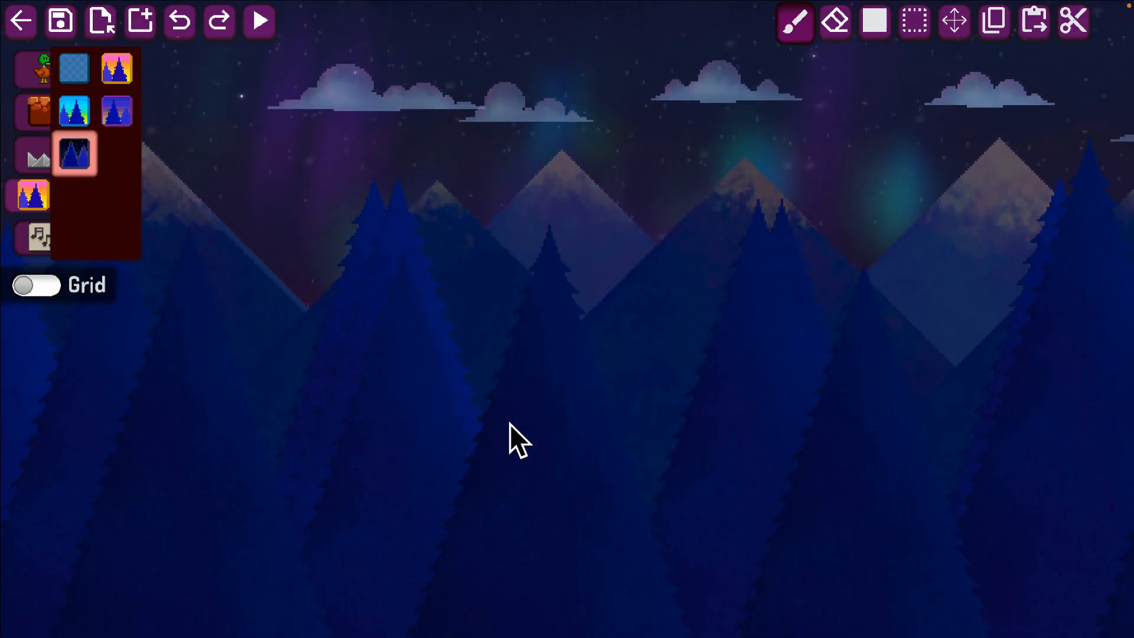
Choose the duck as the object to place and look through the terrain, hazard, background and music categories.
click(36, 70)
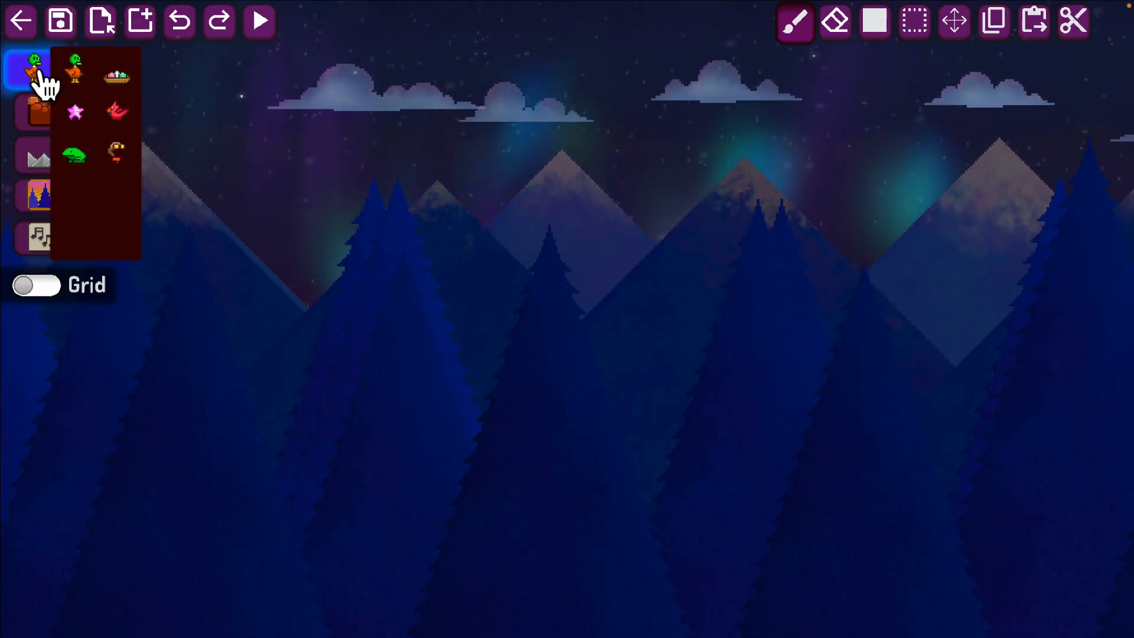
click(75, 74)
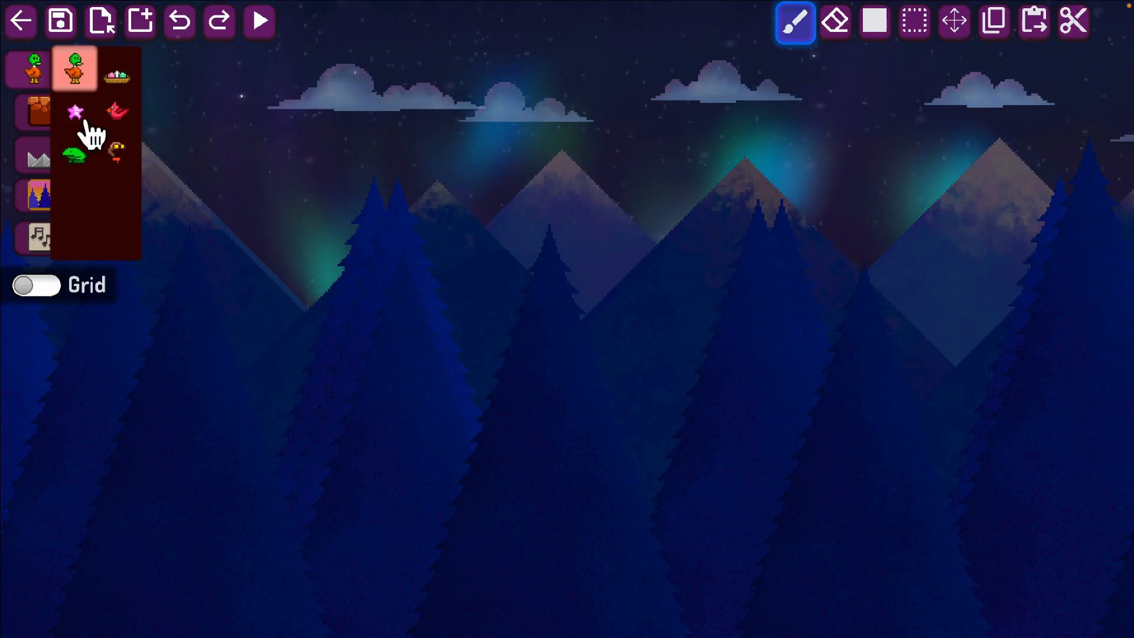
click(33, 115)
click(33, 155)
click(33, 195)
click(36, 236)
click(34, 163)
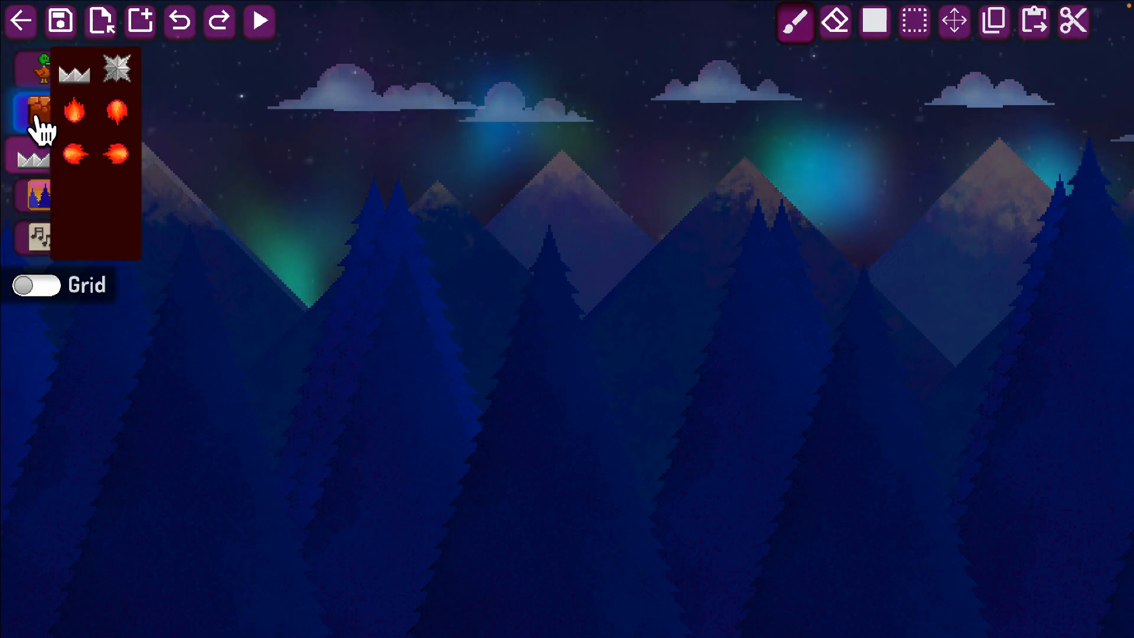
click(35, 70)
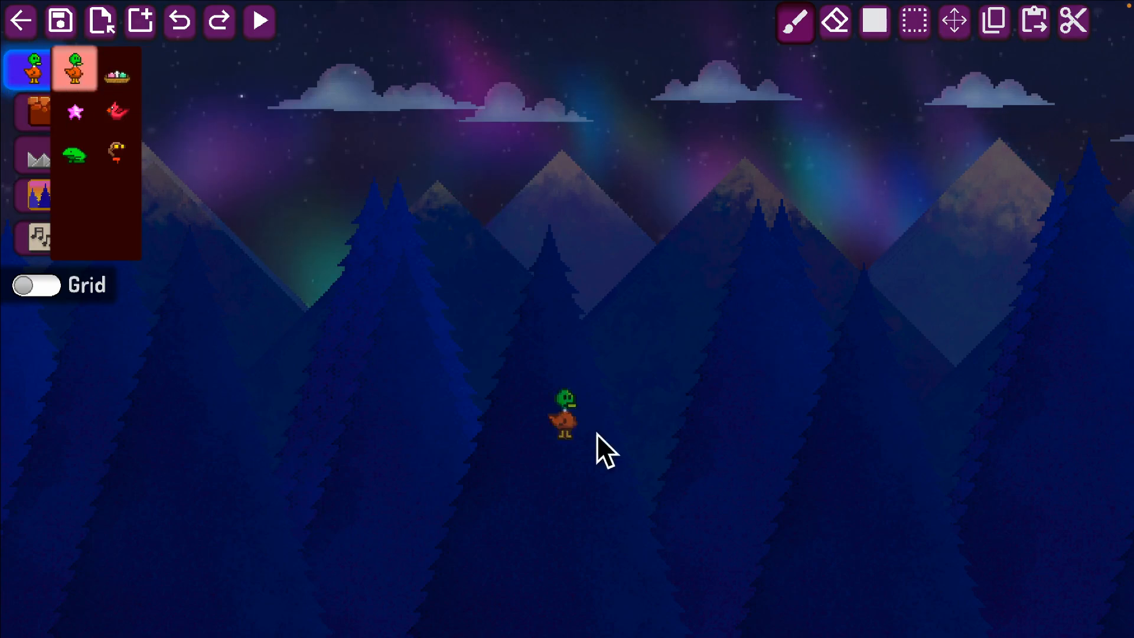
Place the duck as the player character in the empty night level.
key(d)
key(w)
mouse_move(392, 360)
right_down()
mouse_move(597, 218)
mouse_move(378, 134)
right_up()
click(476, 249)
click(637, 172)
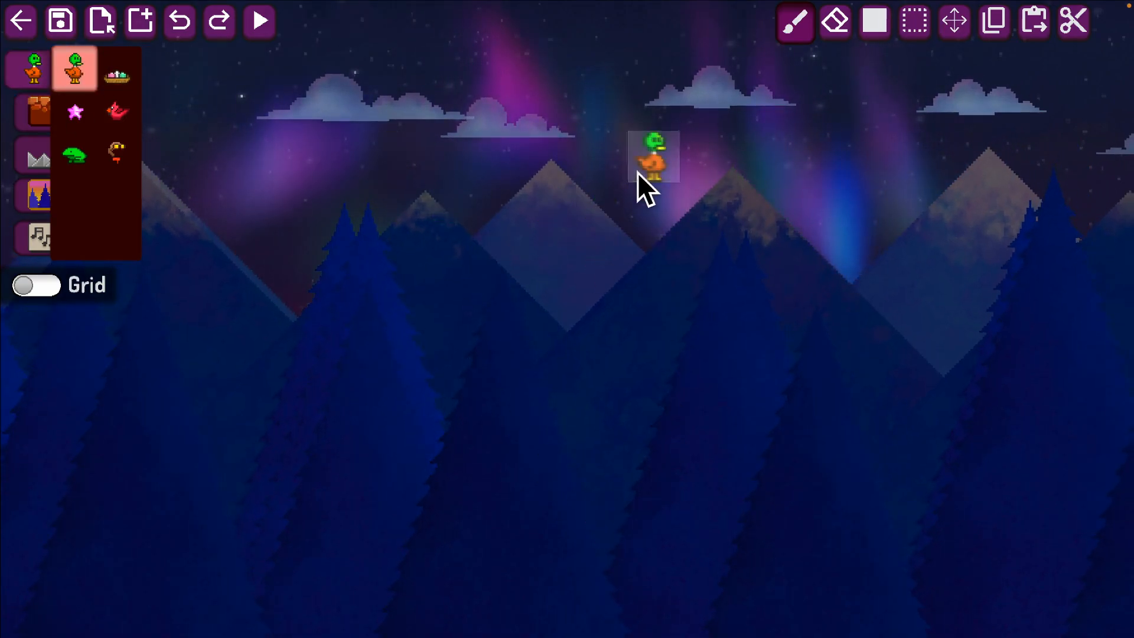
key(d)
key(w)
key(a)
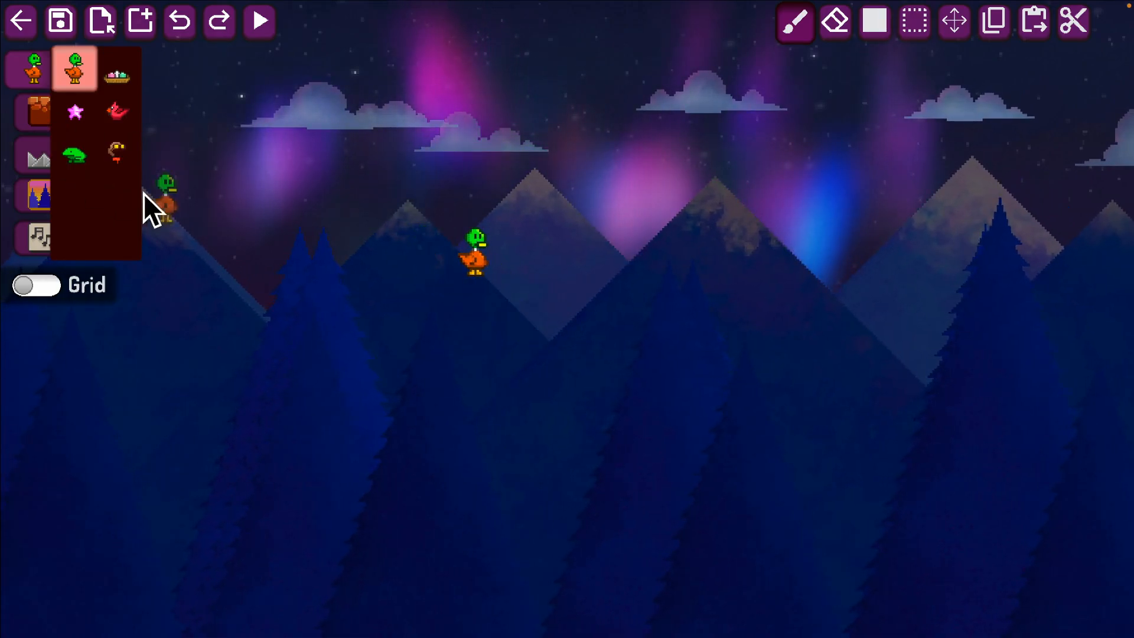
Paint a grass-topped orange ground block about 5 tiles wide and 3 tiles high beneath the duck.
click(41, 121)
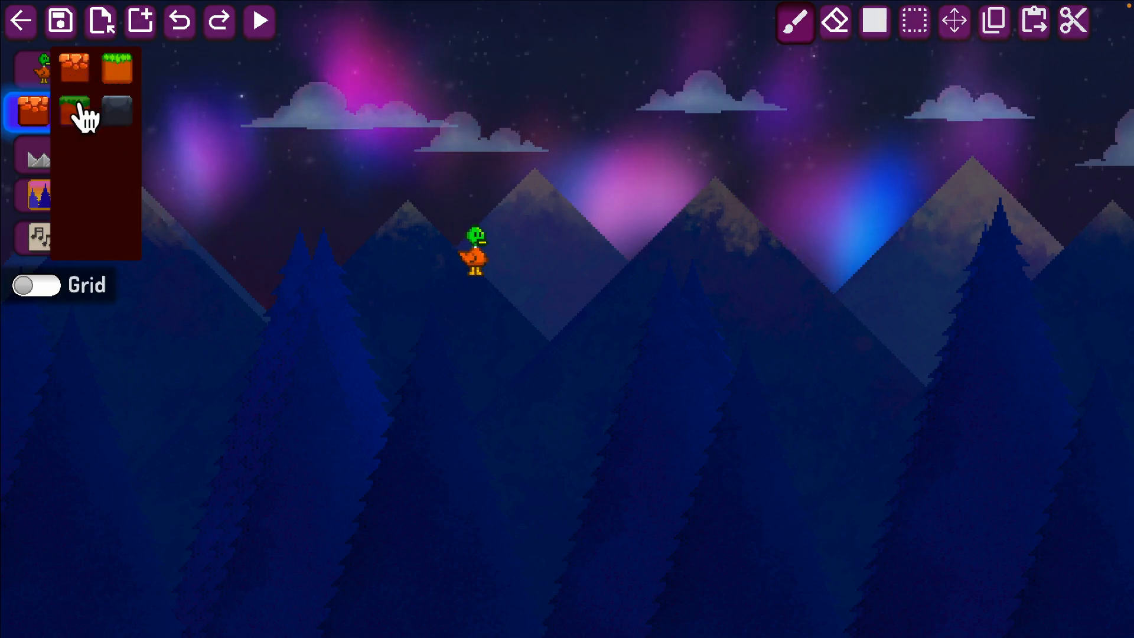
click(111, 78)
click(470, 298)
mouse_move(504, 301)
mouse_down()
mouse_move(451, 302)
mouse_move(478, 336)
mouse_move(439, 339)
mouse_move(580, 319)
mouse_move(611, 350)
mouse_move(556, 380)
mouse_move(444, 385)
mouse_move(626, 391)
mouse_up()
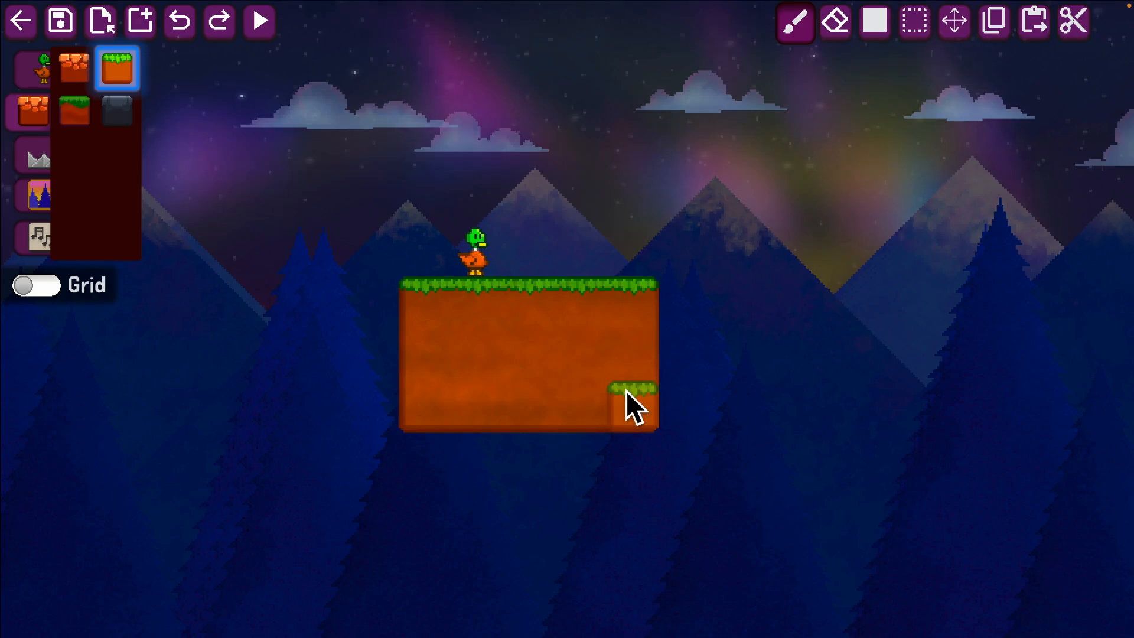
Use the filled rectangle tool to enlarge the grassy ground to about 20 tiles wide and 5 tiles high.
key(Right)
key(Up)
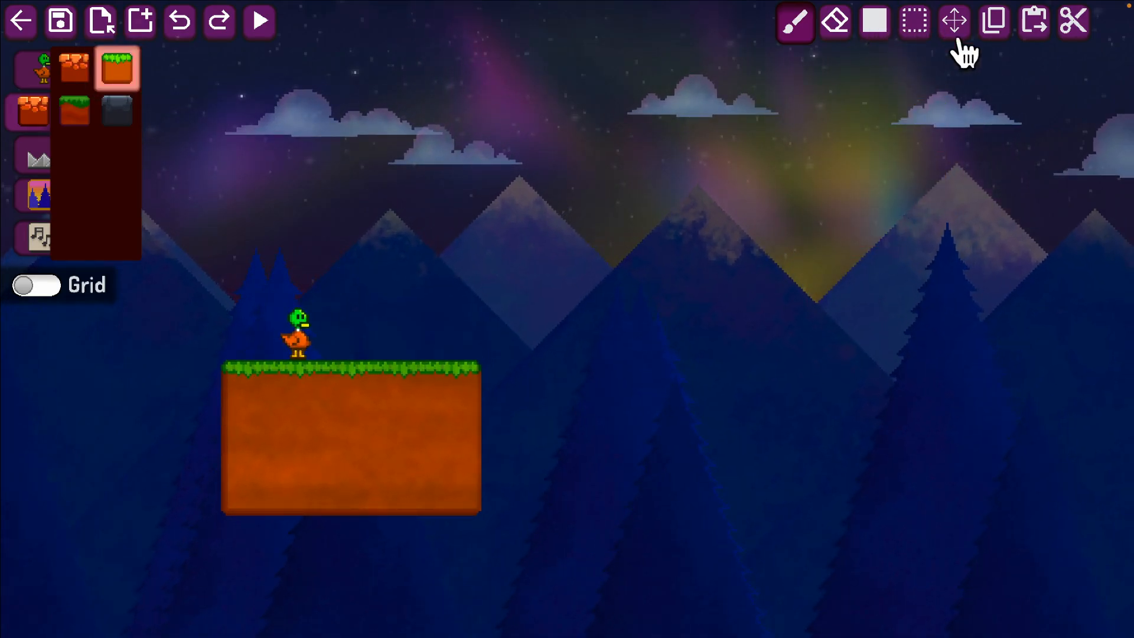
click(880, 37)
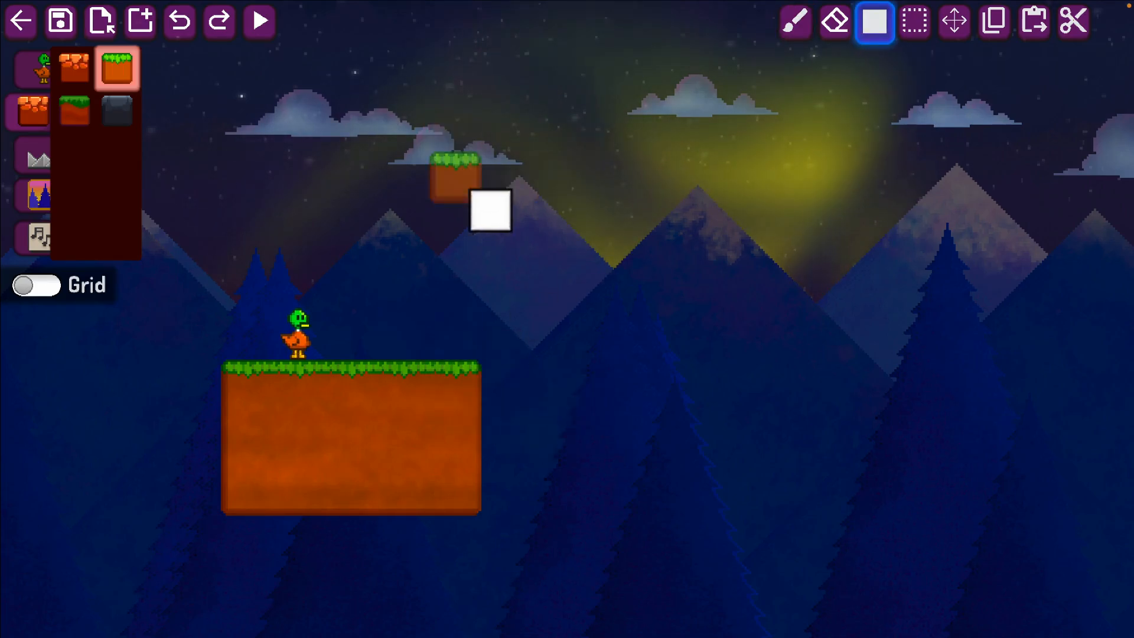
scroll(532, 160, down, 3)
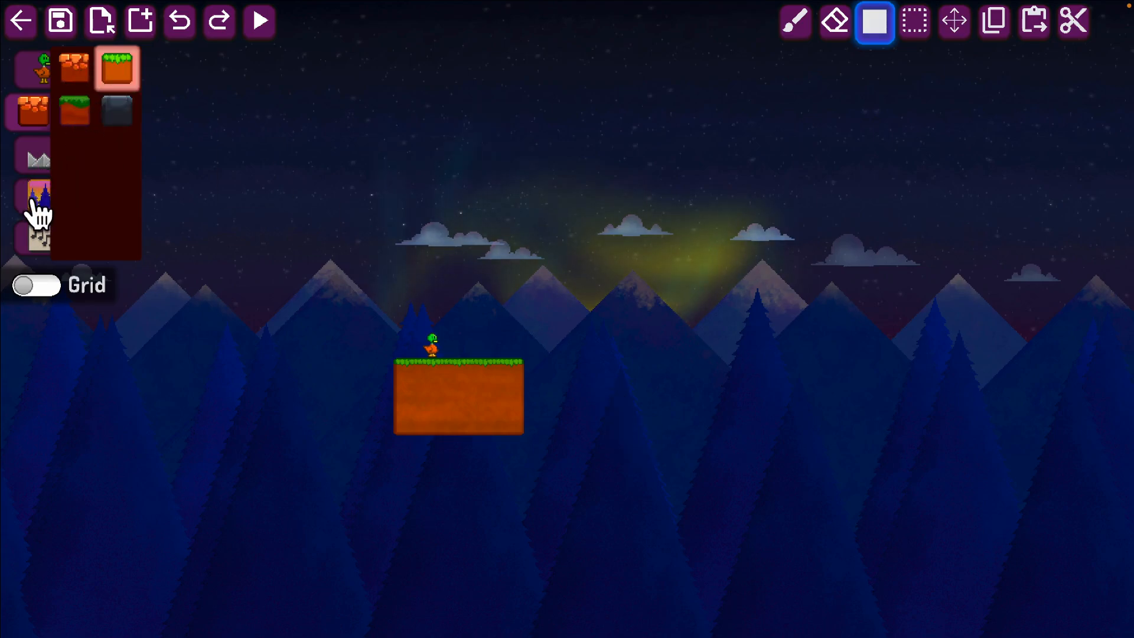
scroll(572, 451, down, 2)
scroll(571, 451, right, 2)
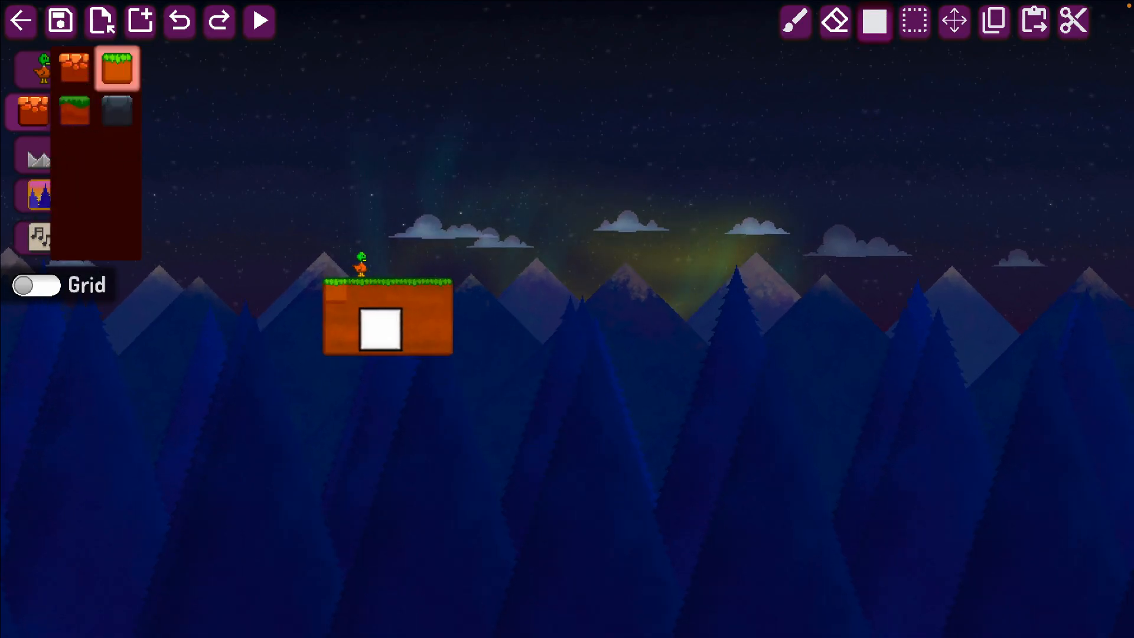
drag(331, 286, 418, 345)
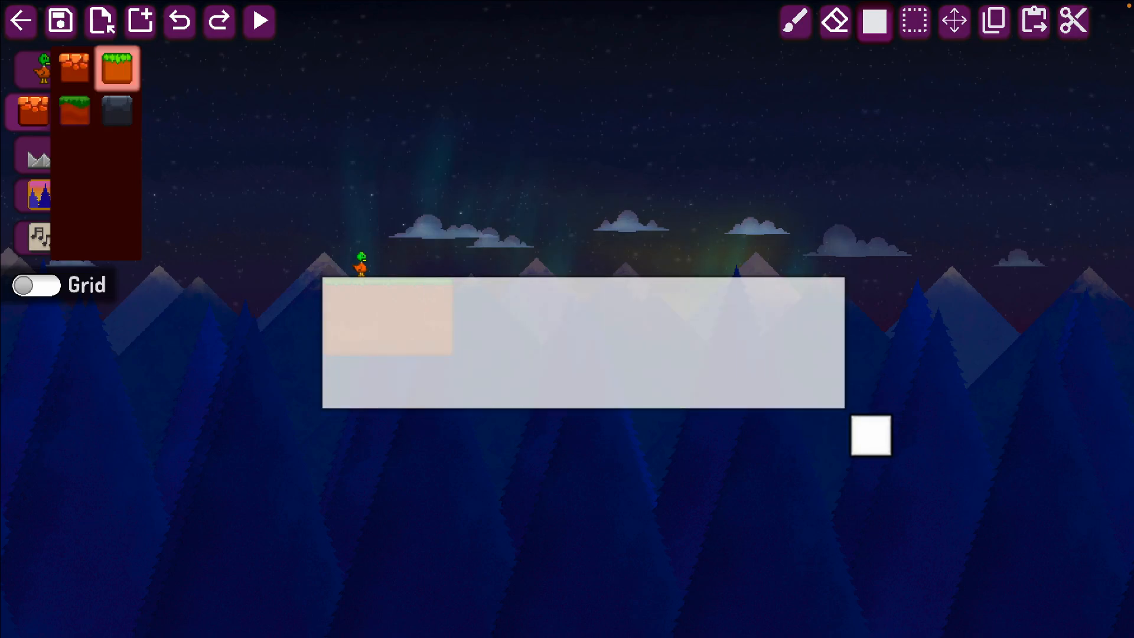
drag(837, 400, 836, 400)
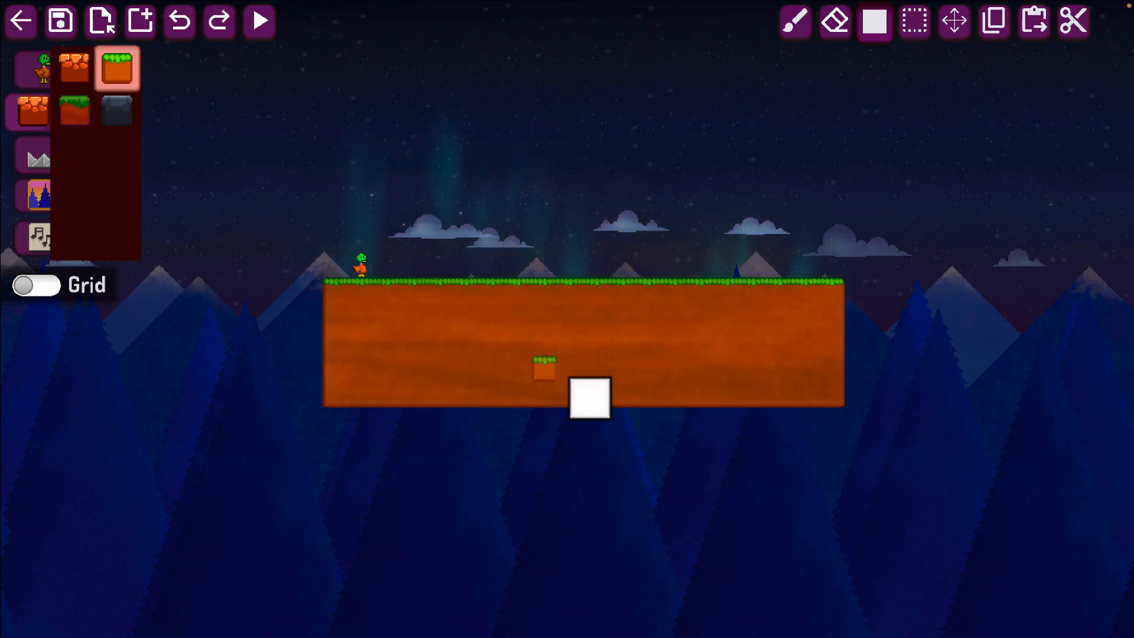
drag(431, 299, 709, 408)
middle_drag(735, 458, 60, 88)
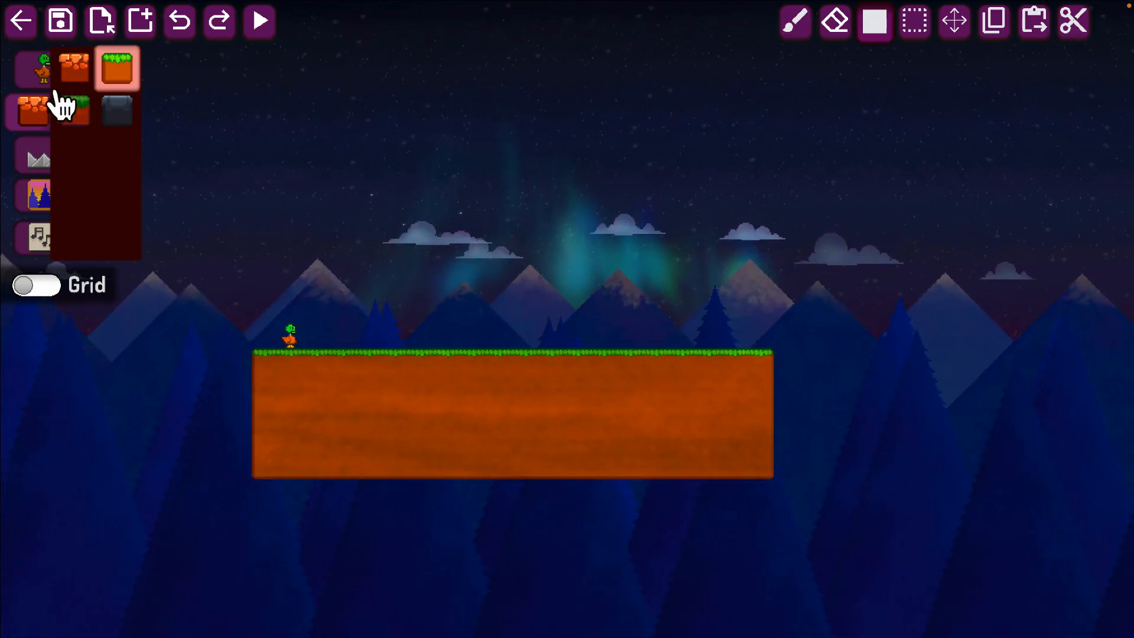
Select a section about 7 tiles wide in the middle of the ground and cut it out.
key(d)
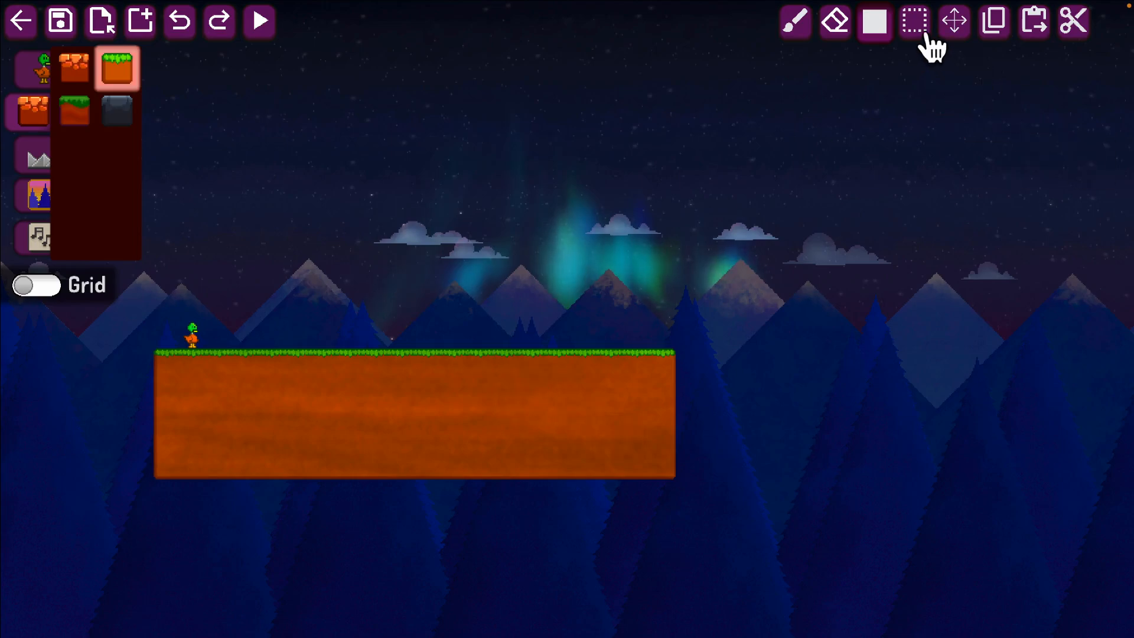
click(916, 35)
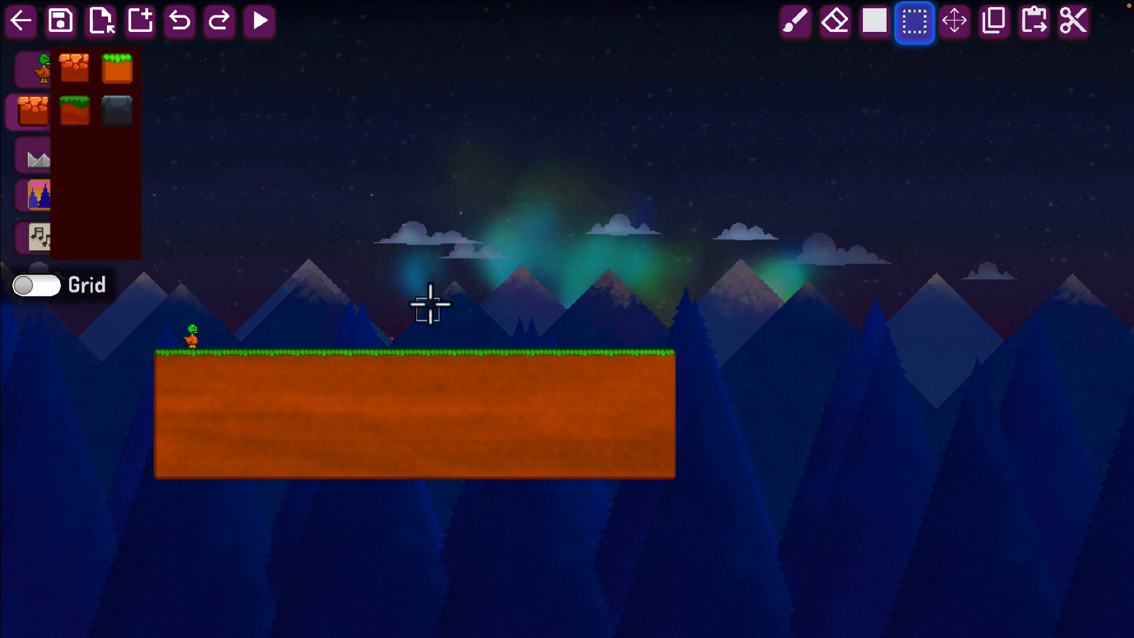
drag(373, 306, 542, 509)
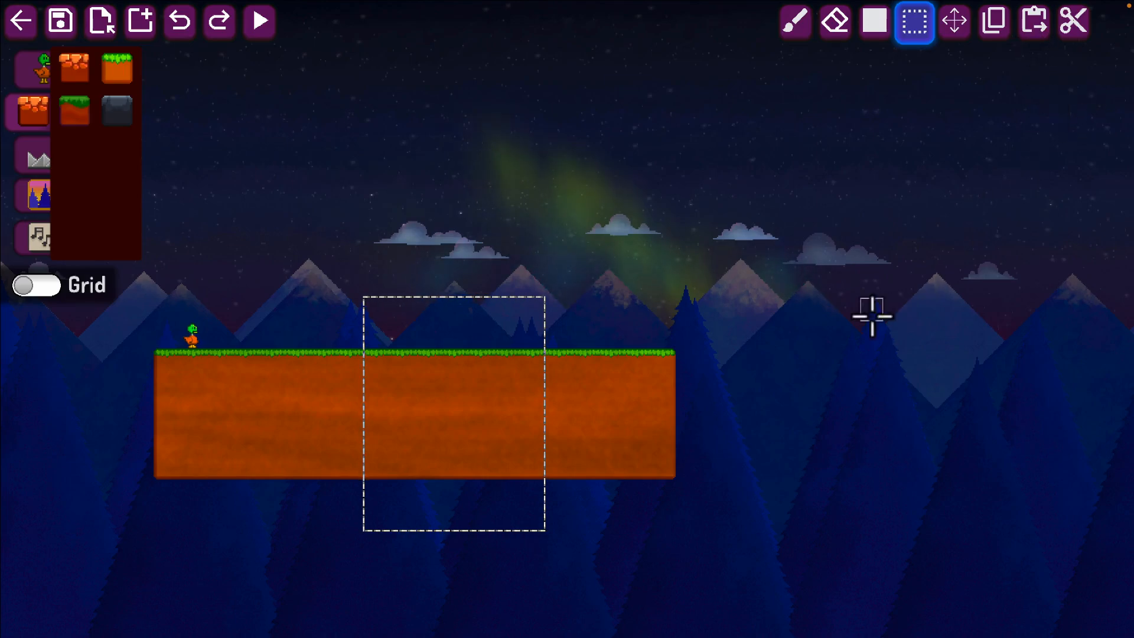
click(1089, 34)
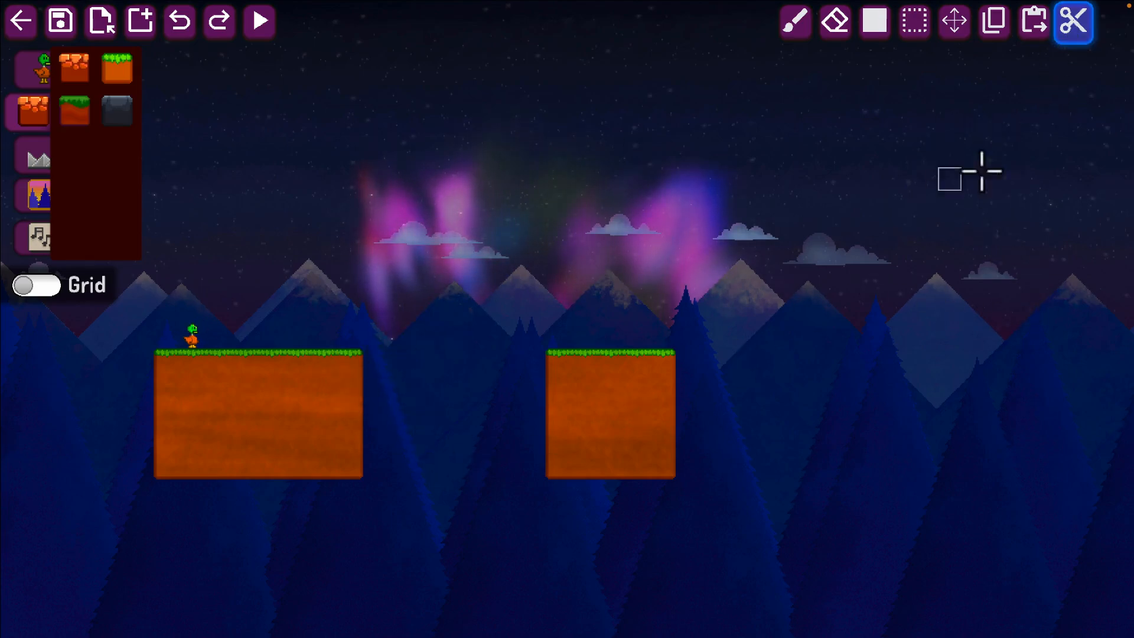
Paste overlapping copies of the cut section beyond the gap, extending the far ground and forming a stepped hill.
click(1034, 26)
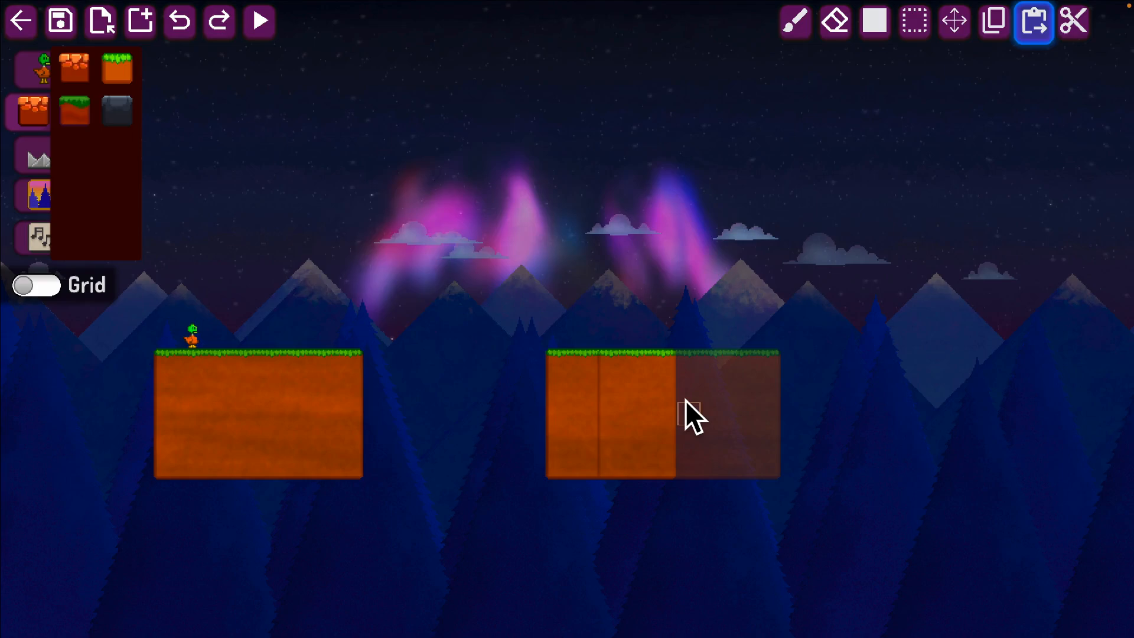
mouse_move(704, 406)
mouse_down()
mouse_move(811, 387)
mouse_move(902, 387)
mouse_move(901, 378)
mouse_move(928, 385)
mouse_move(937, 403)
mouse_move(970, 400)
mouse_up()
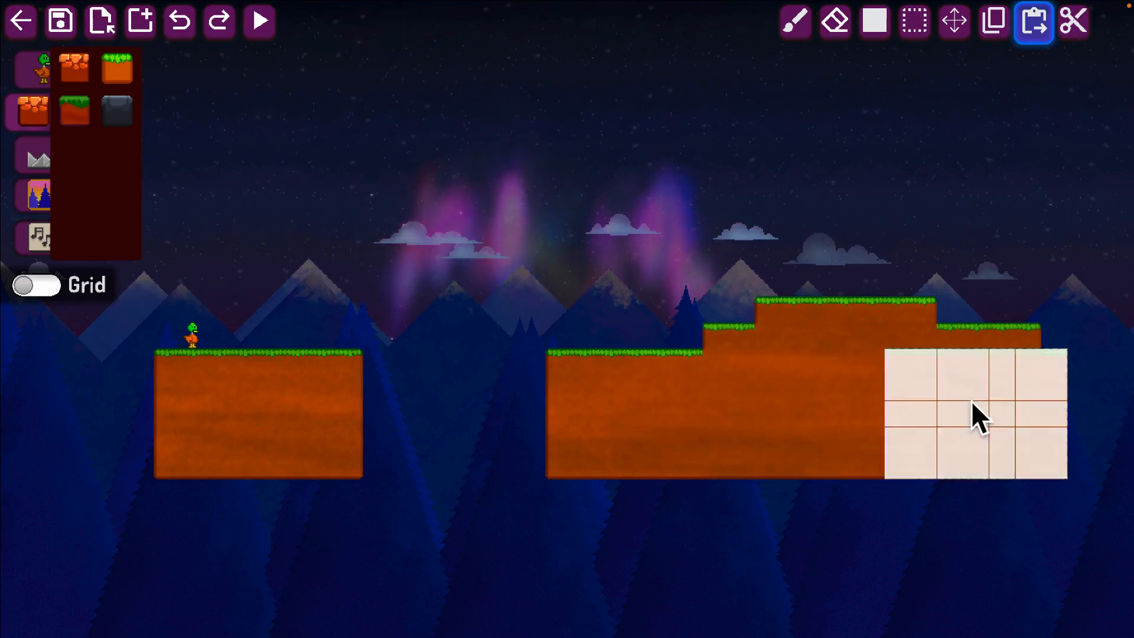
key(d)
click(977, 401)
click(977, 401)
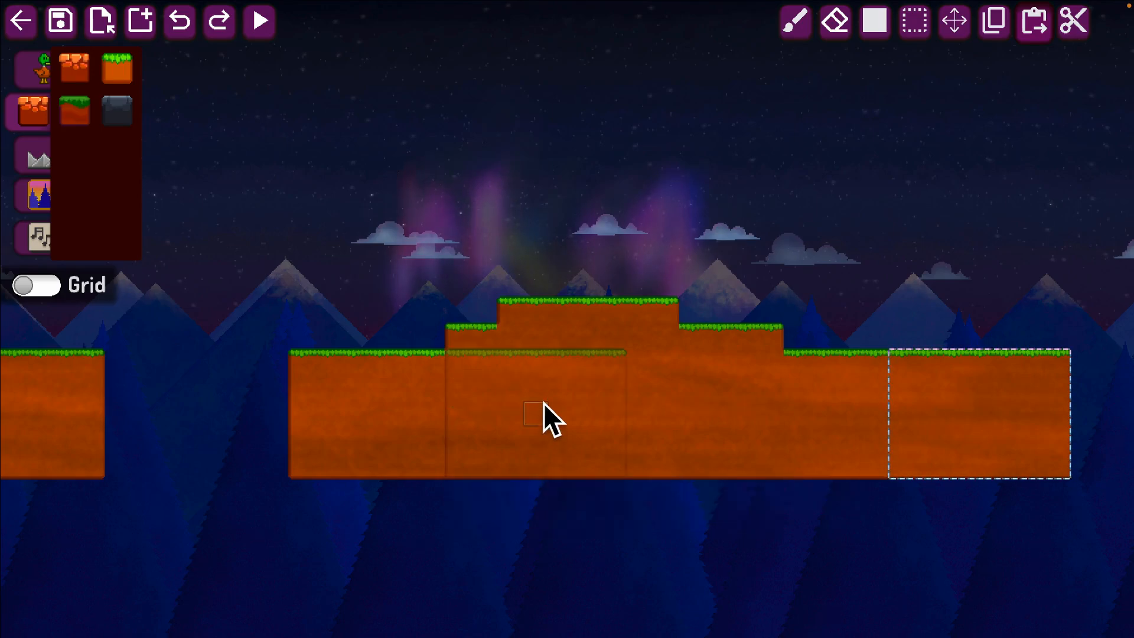
Paste more copies of the section over the near side of the hill to widen its lower step.
click(517, 388)
key(d)
key(a)
key(a)
key(d)
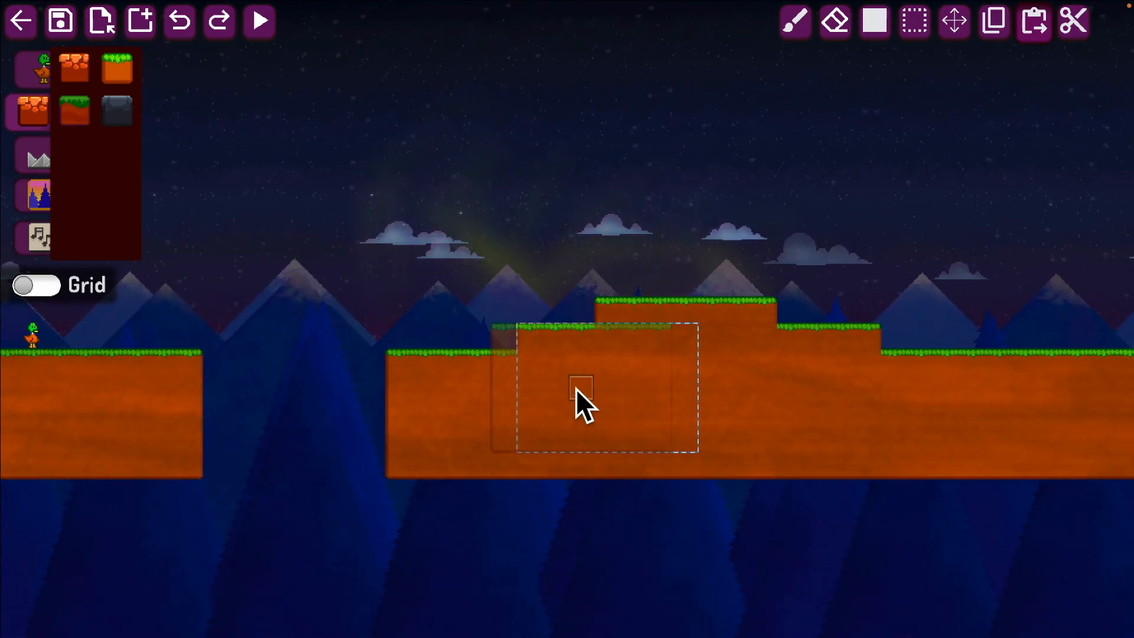
click(576, 389)
key(d)
key(w)
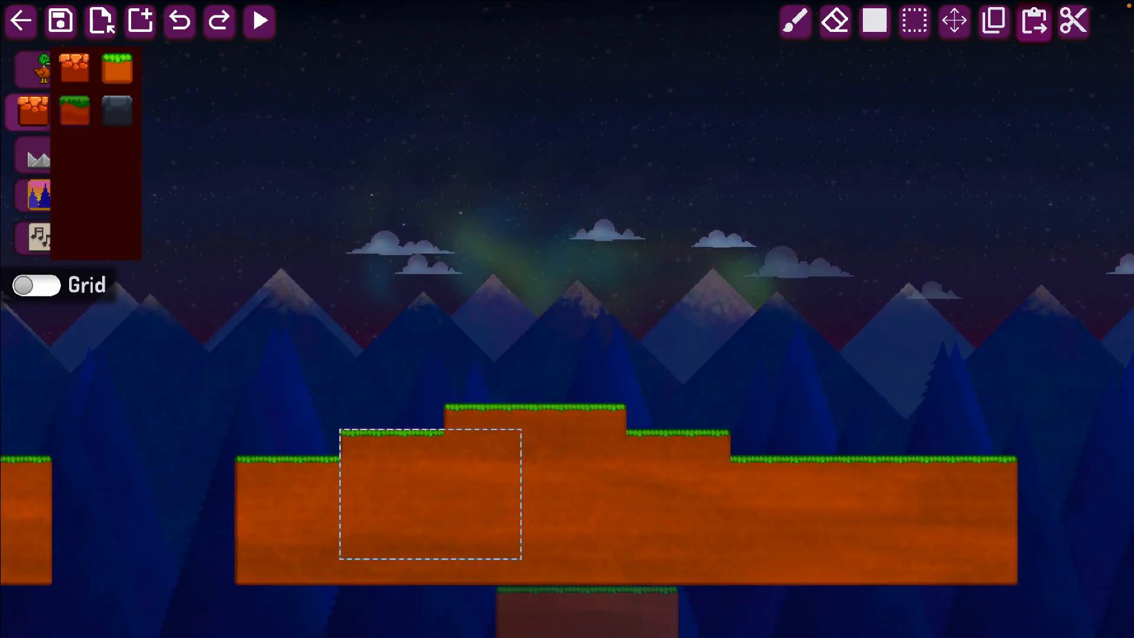
Clear the selection and erase a hole about 4 tiles wide and 2 tiles high inside the hill's near side.
key(s)
key(a)
key(d)
key(Escape)
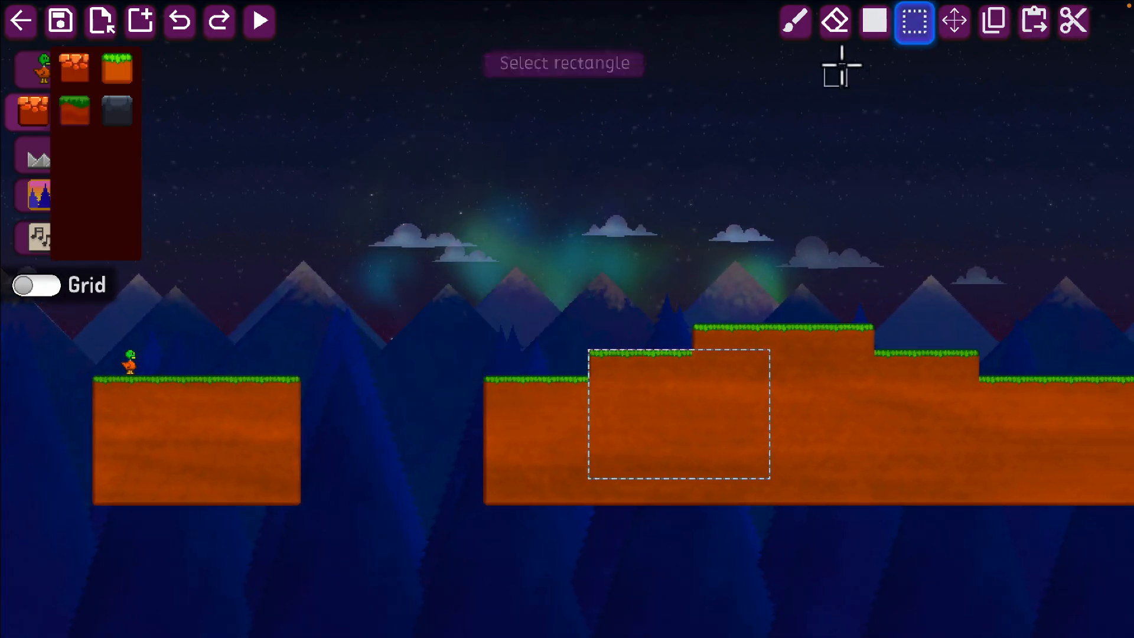
click(835, 27)
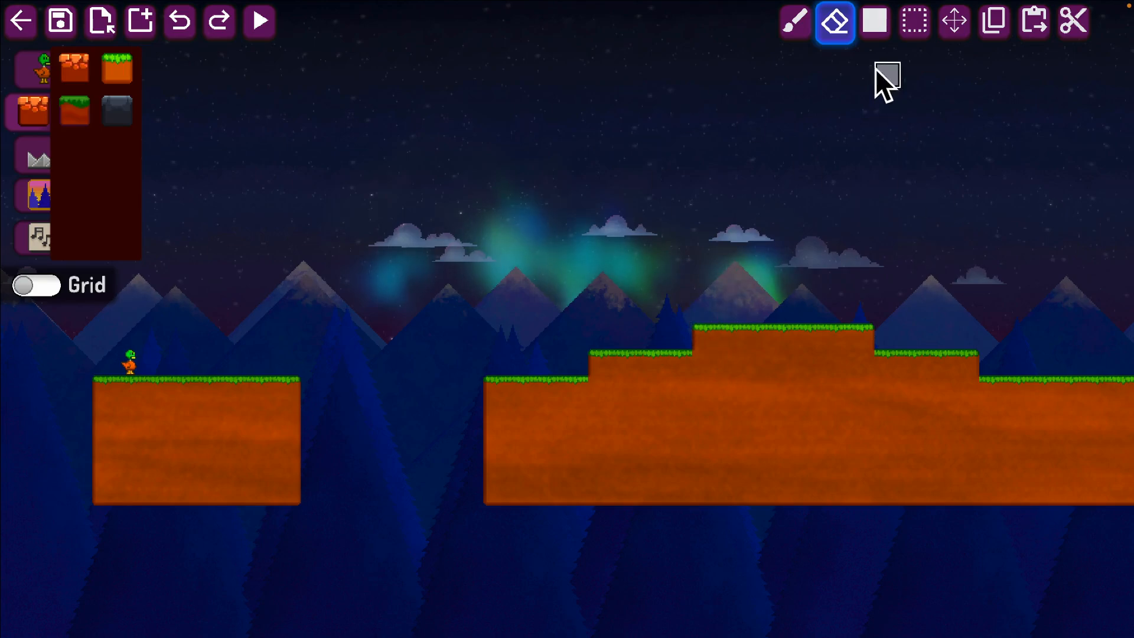
mouse_move(667, 437)
mouse_down()
mouse_move(703, 447)
mouse_move(659, 447)
mouse_up()
Fill the hole in the hill with grassy terrain using the brush tool.
click(803, 30)
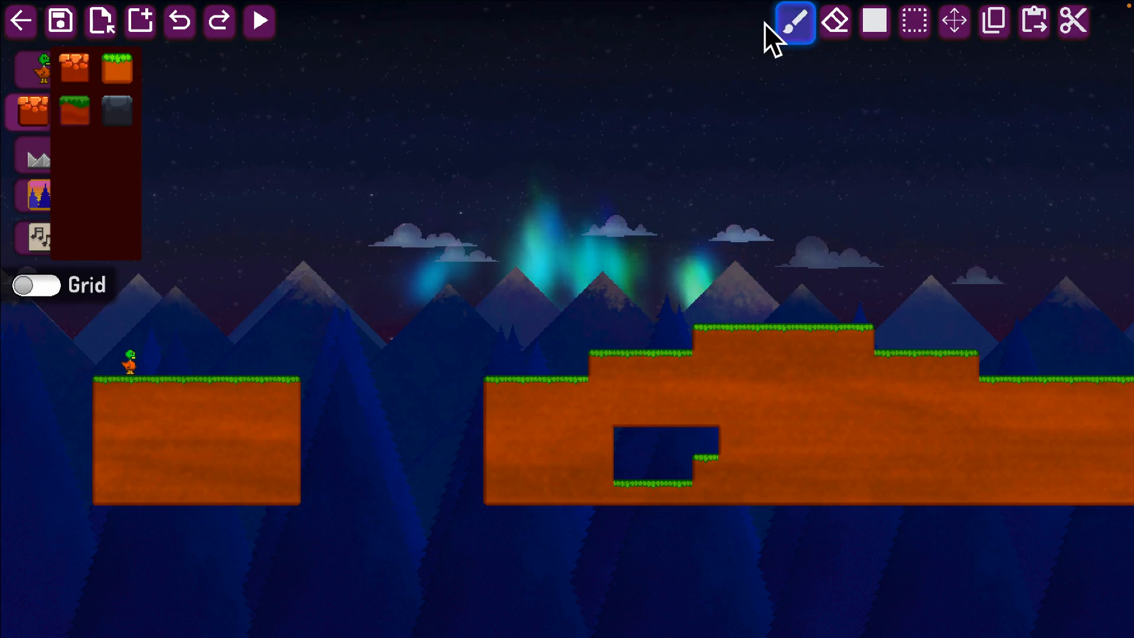
click(117, 68)
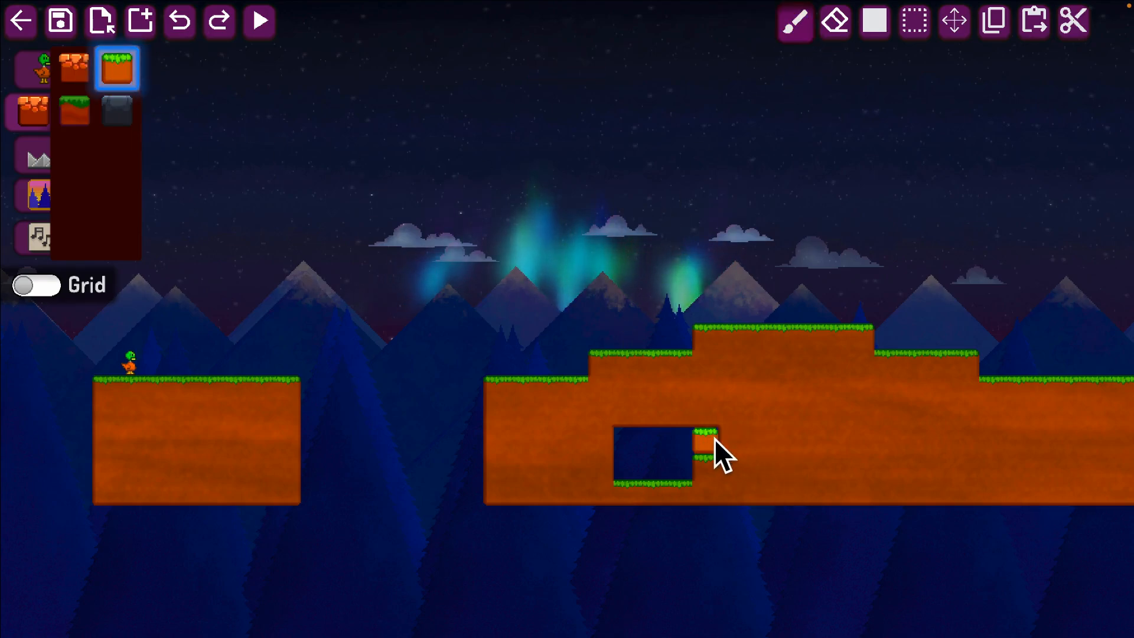
drag(637, 442, 711, 462)
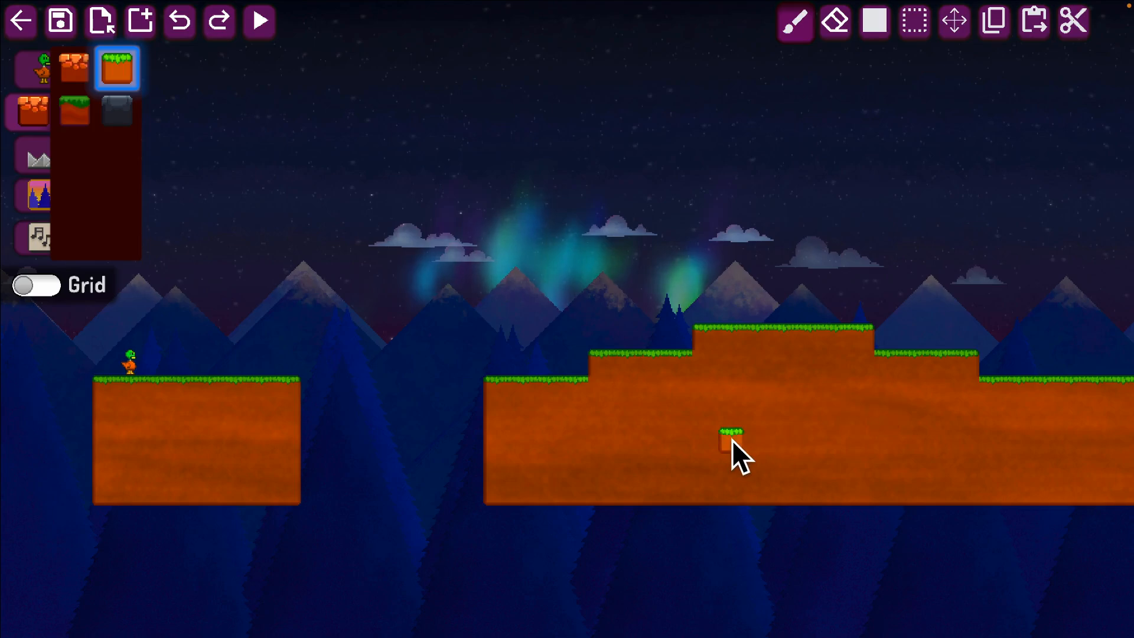
mouse_move(735, 398)
right_down()
mouse_move(743, 415)
mouse_move(745, 399)
right_up()
mouse_move(746, 400)
mouse_down()
mouse_move(732, 420)
mouse_move(760, 417)
mouse_up()
Look around the level from the starting platform across the gap to the stepped hill.
key(a)
key(w)
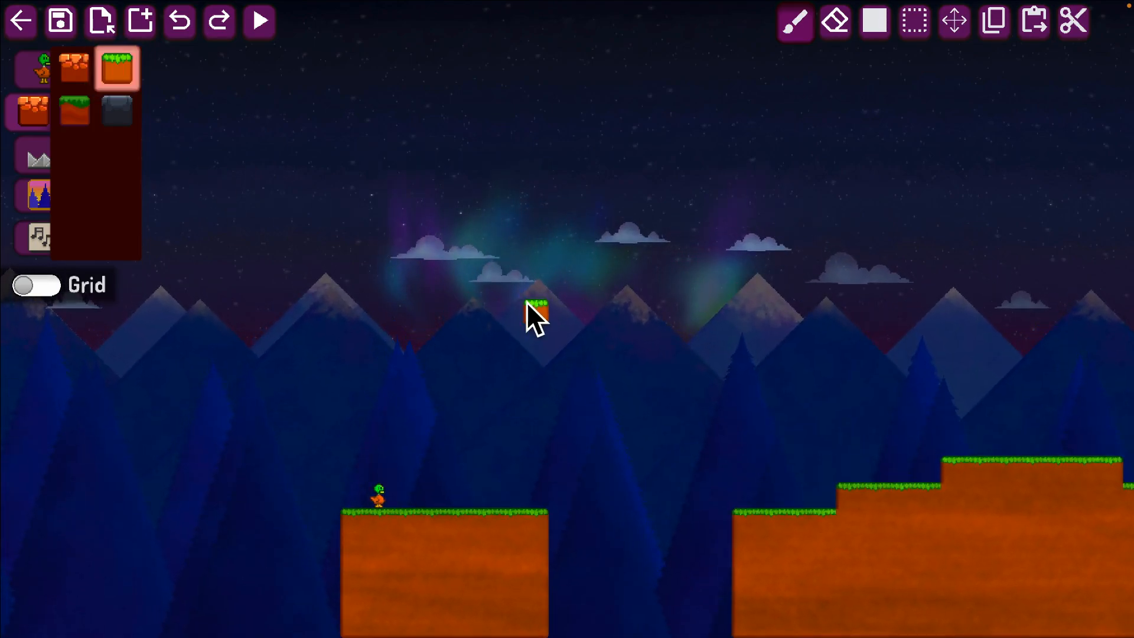
key(s)
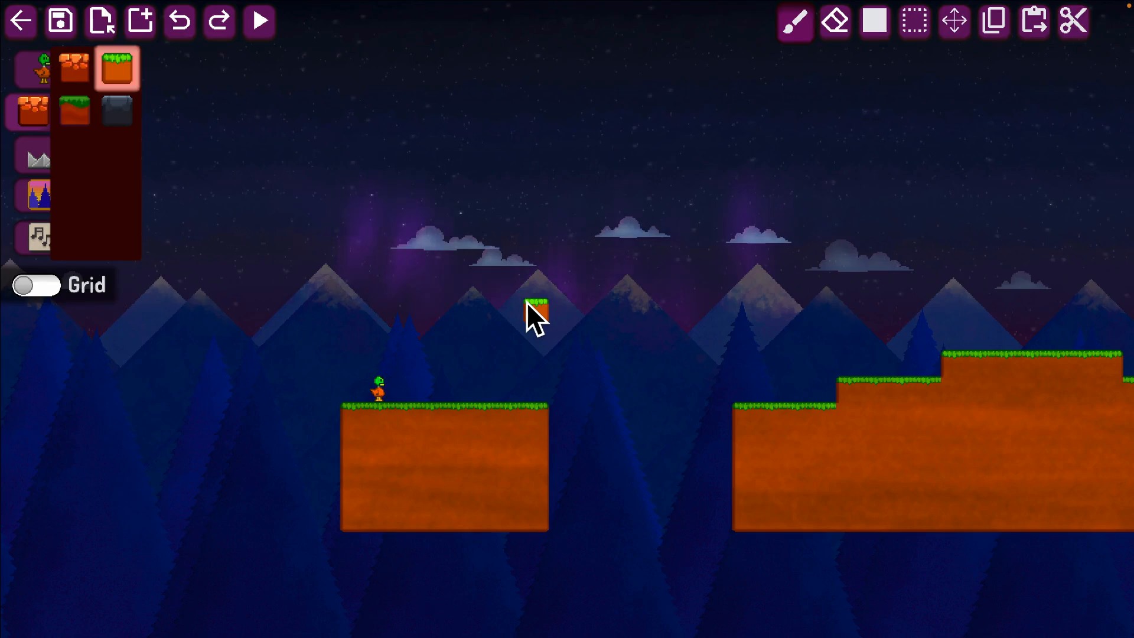
key(d)
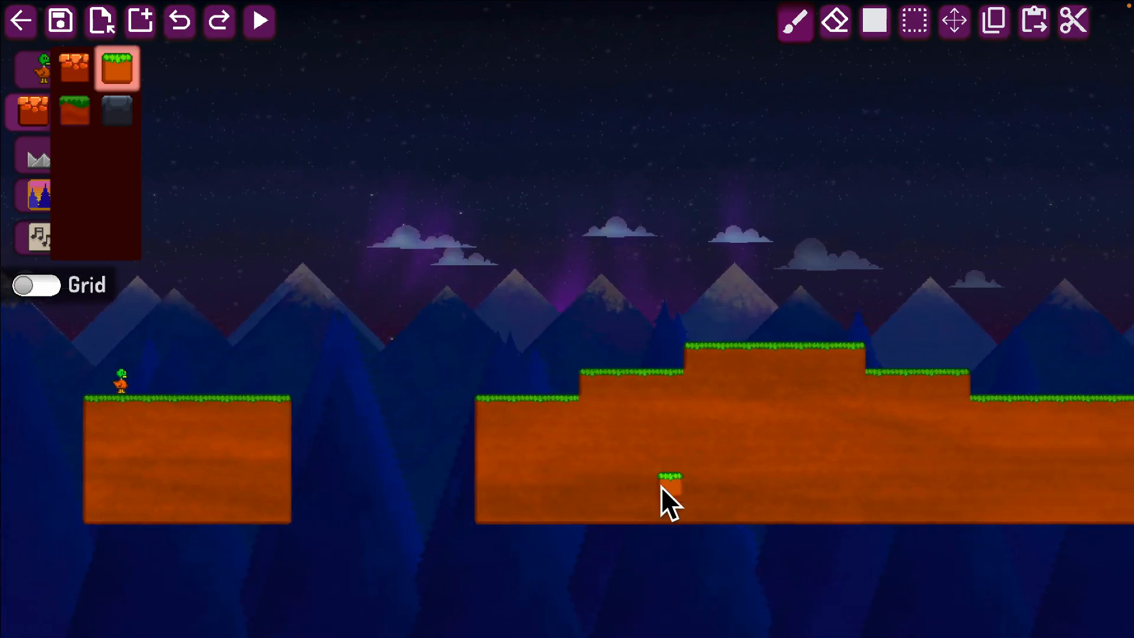
key(a)
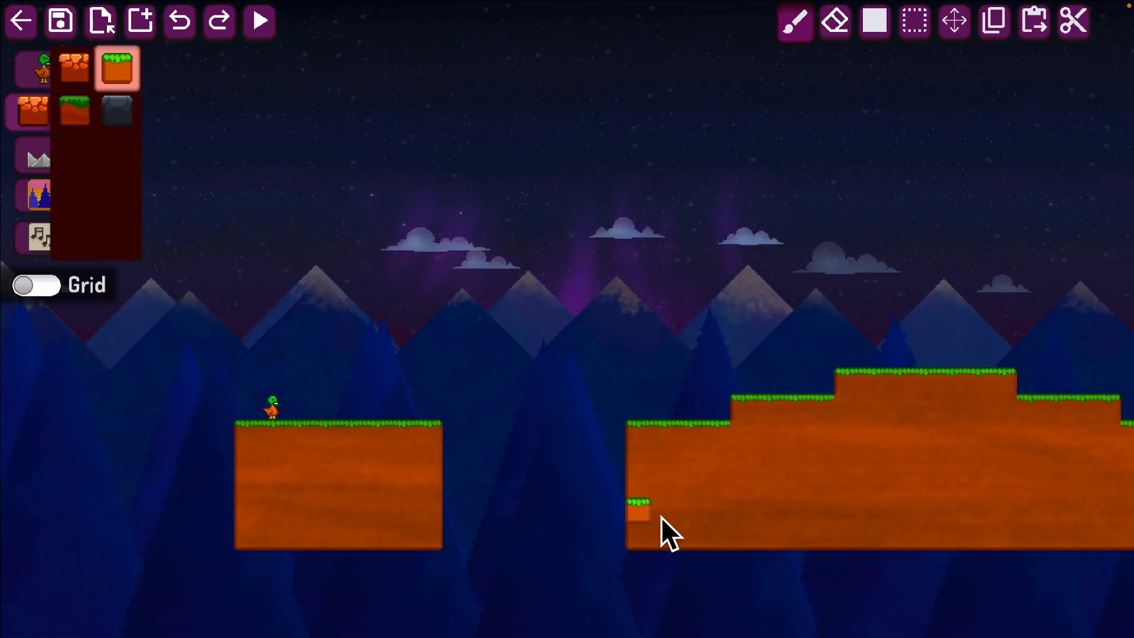
key(d)
key(a)
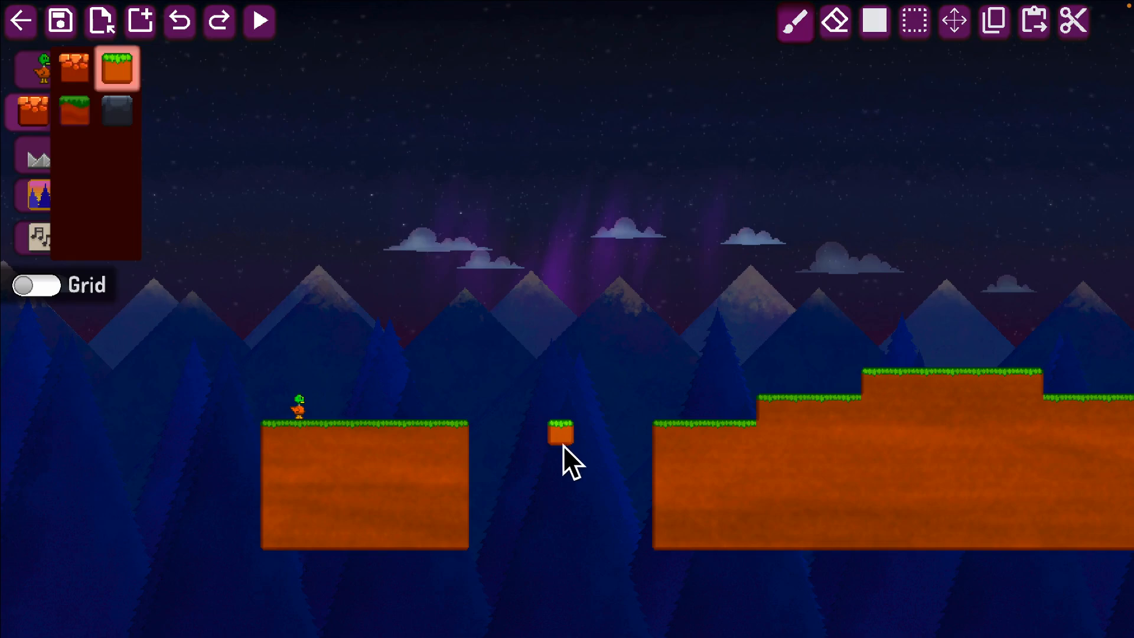
key(a)
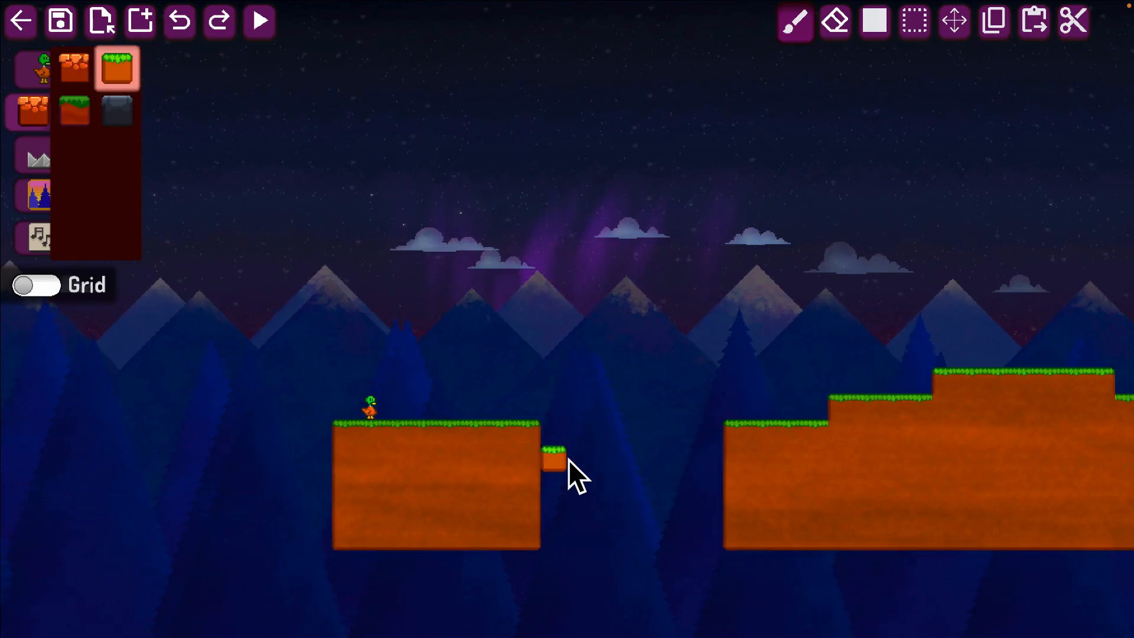
key(d)
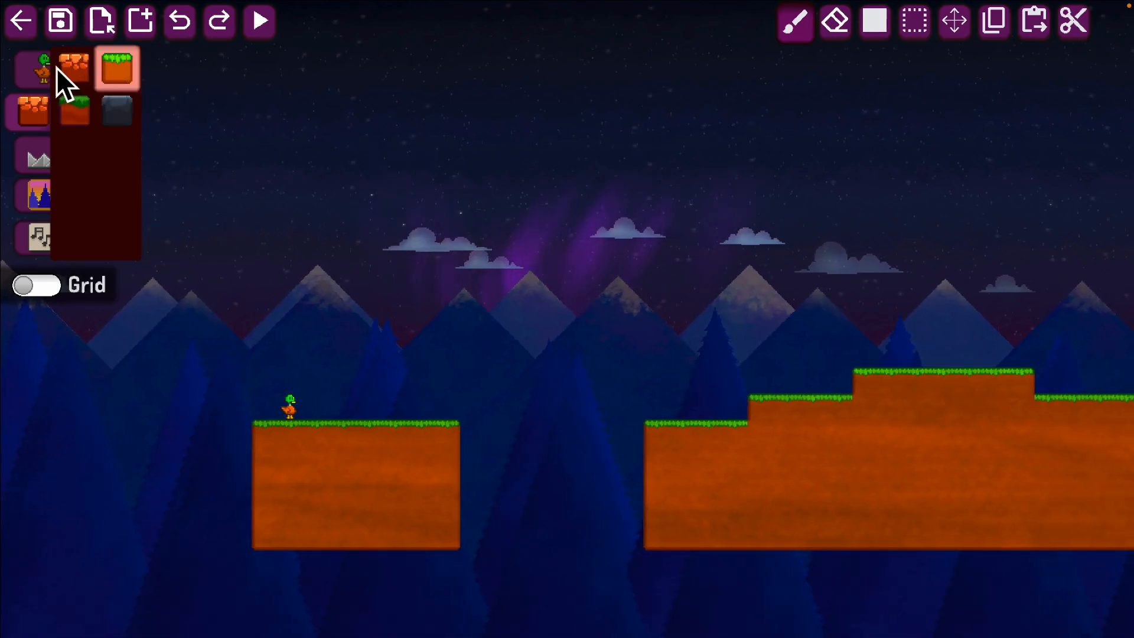
key(d)
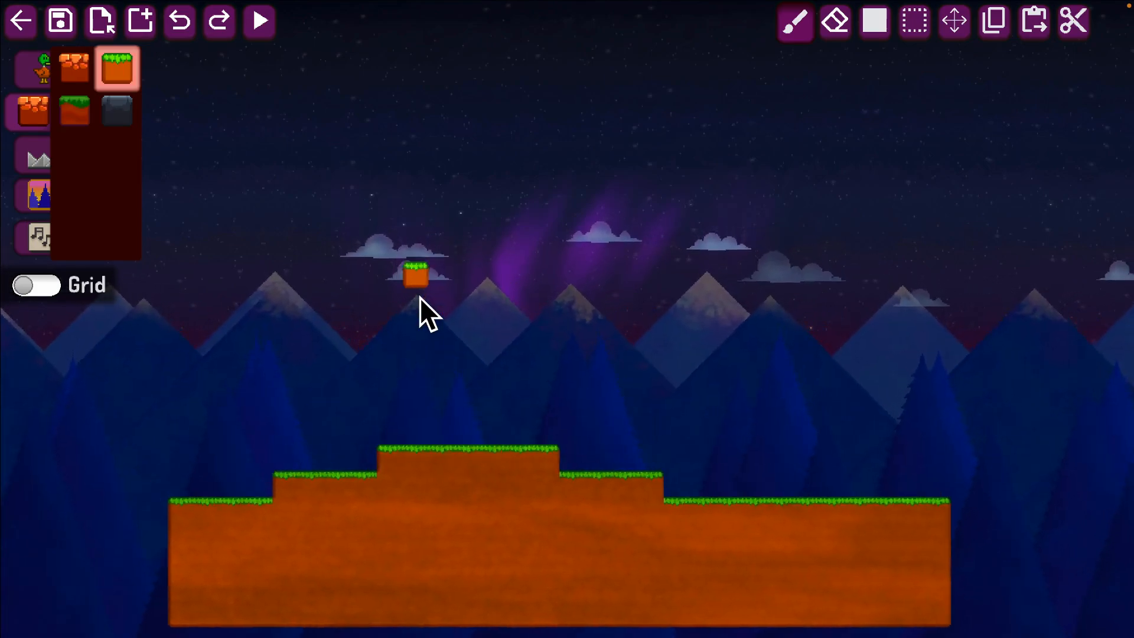
key(a)
key(w)
key(d)
key(s)
key(a)
key(d)
key(a)
key(w)
key(d)
key(s)
key(a)
key(d)
key(a)
key(w)
key(d)
key(s)
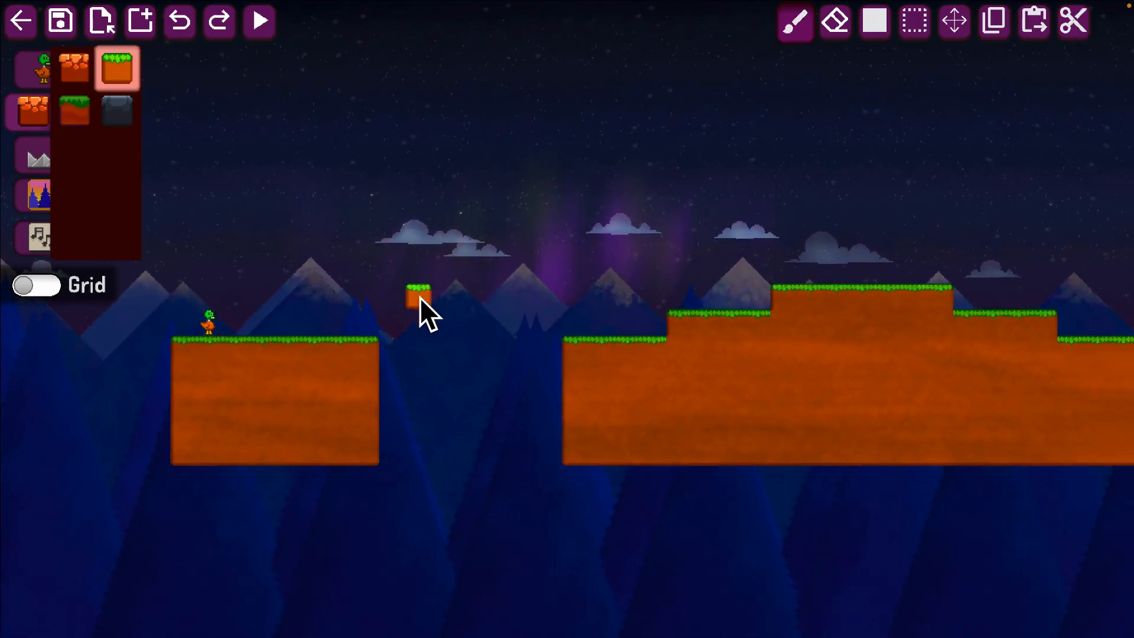
key(d)
key(w)
key(d)
key(a)
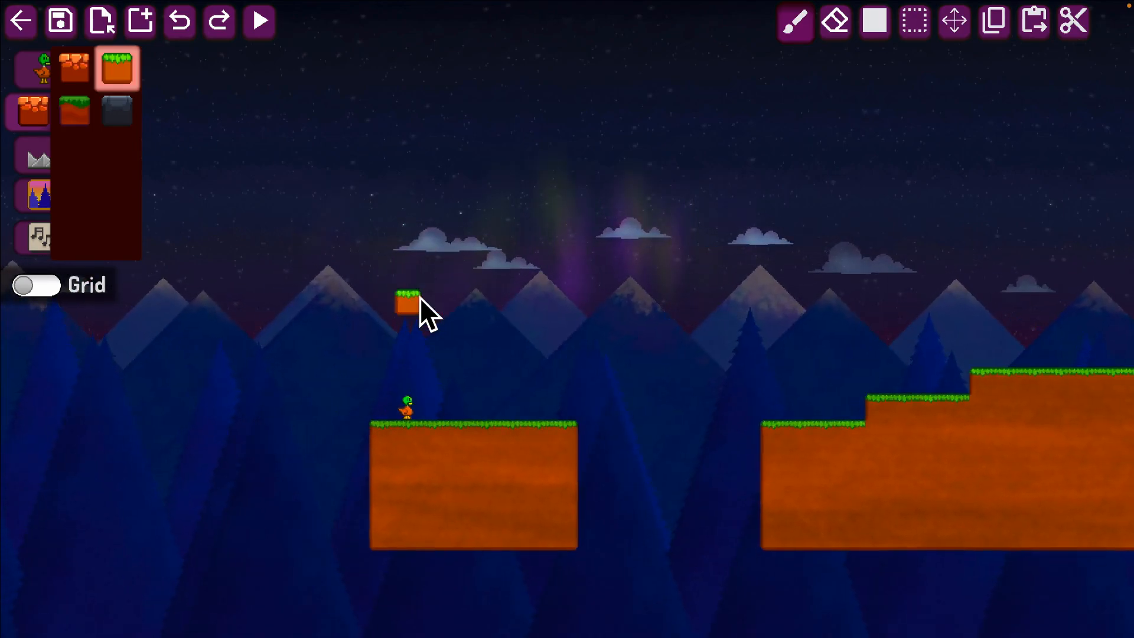
key(s)
key(d)
key(d)
key(s)
key(w)
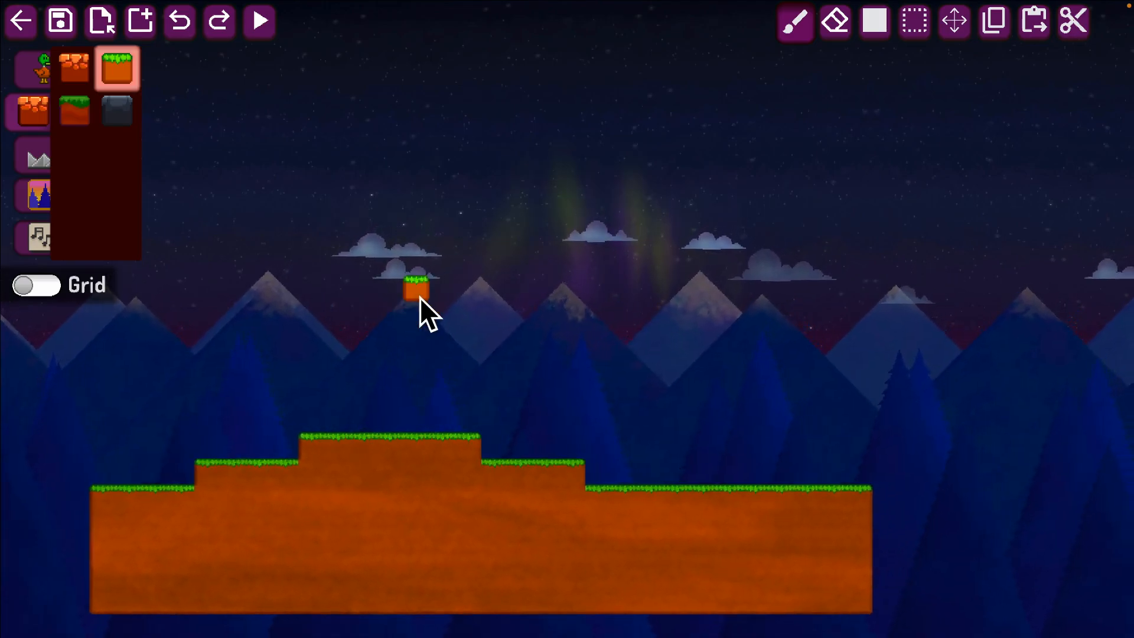
key(s)
key(a)
key(w)
Examine the starting platform and the gap beside it at closer and wider zoom levels.
scroll(420, 297, up, 10)
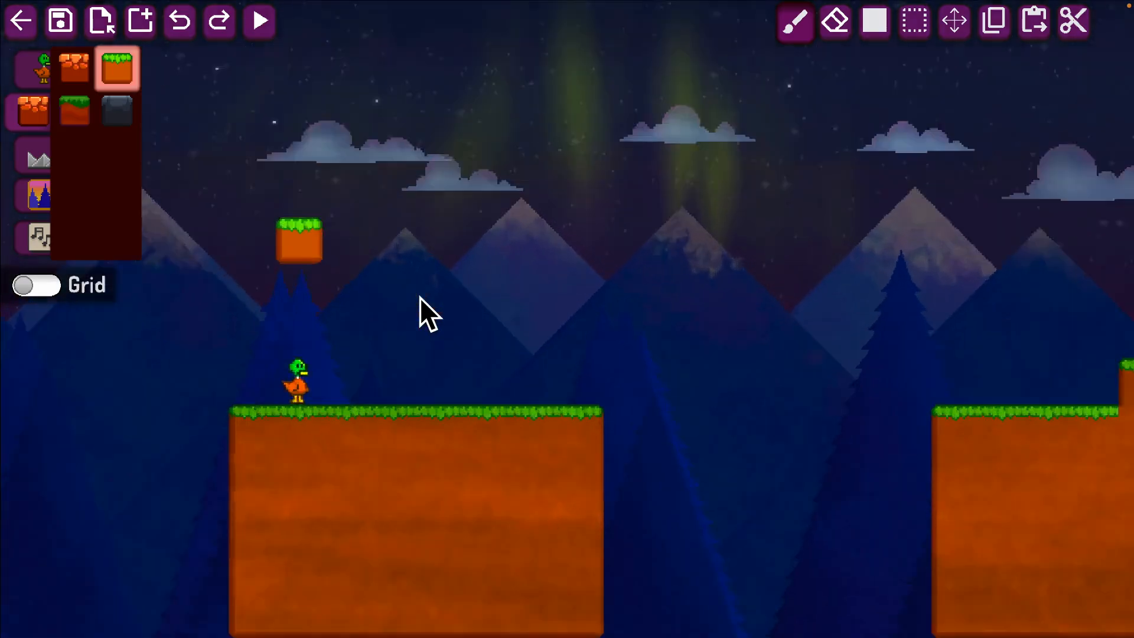
scroll(420, 297, down, 12)
scroll(420, 297, up, 8)
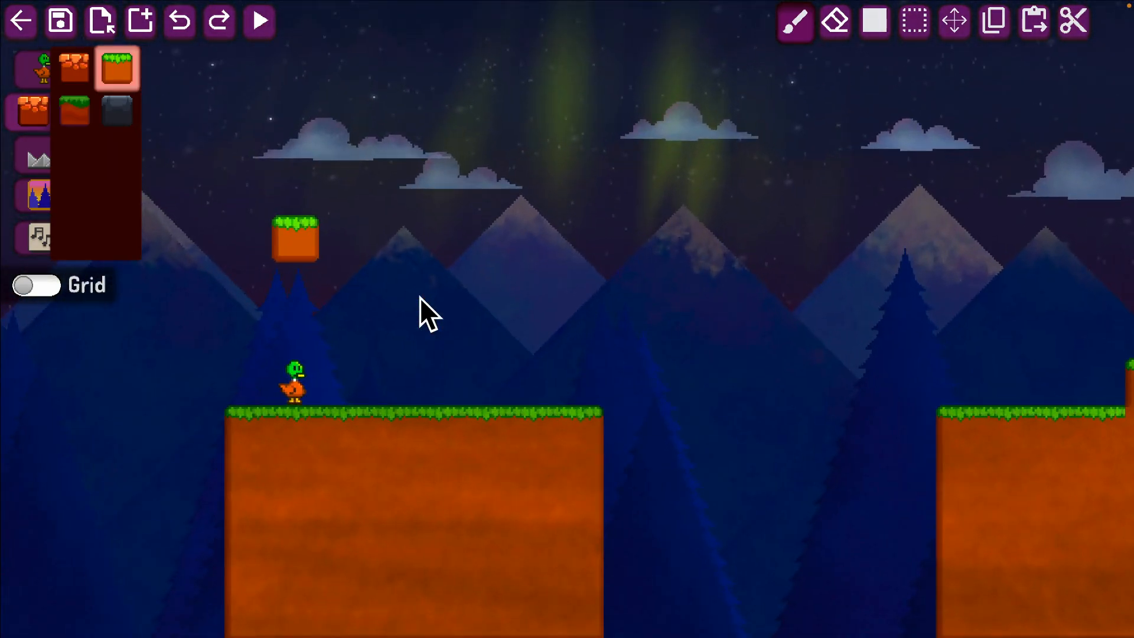
scroll(420, 297, down, 3)
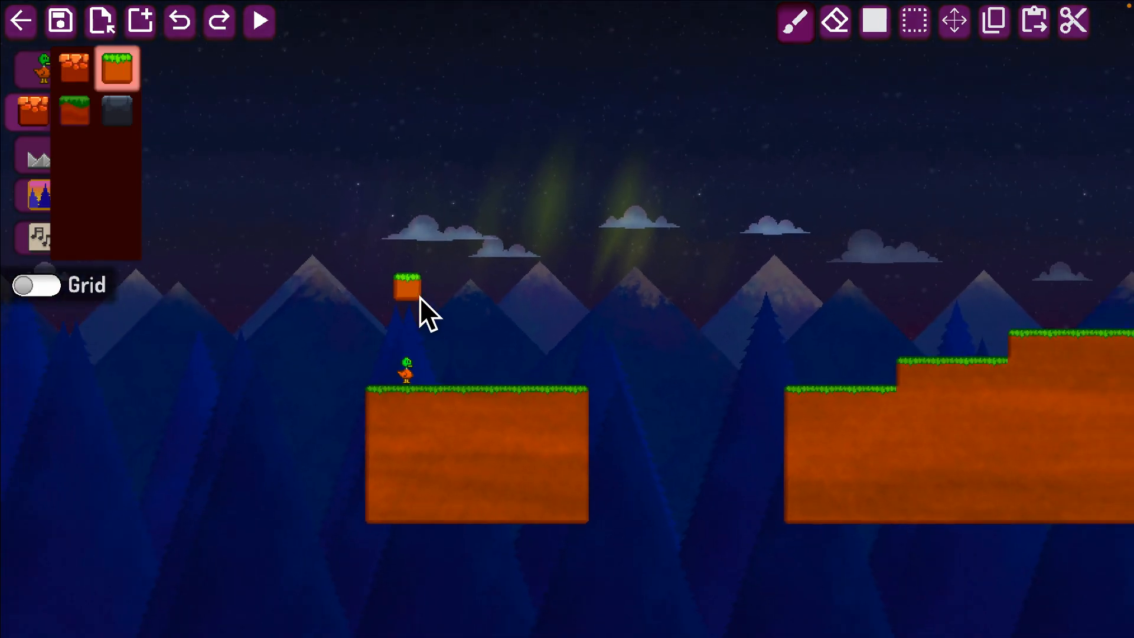
scroll(622, 372, down, 1)
scroll(622, 363, up, 6)
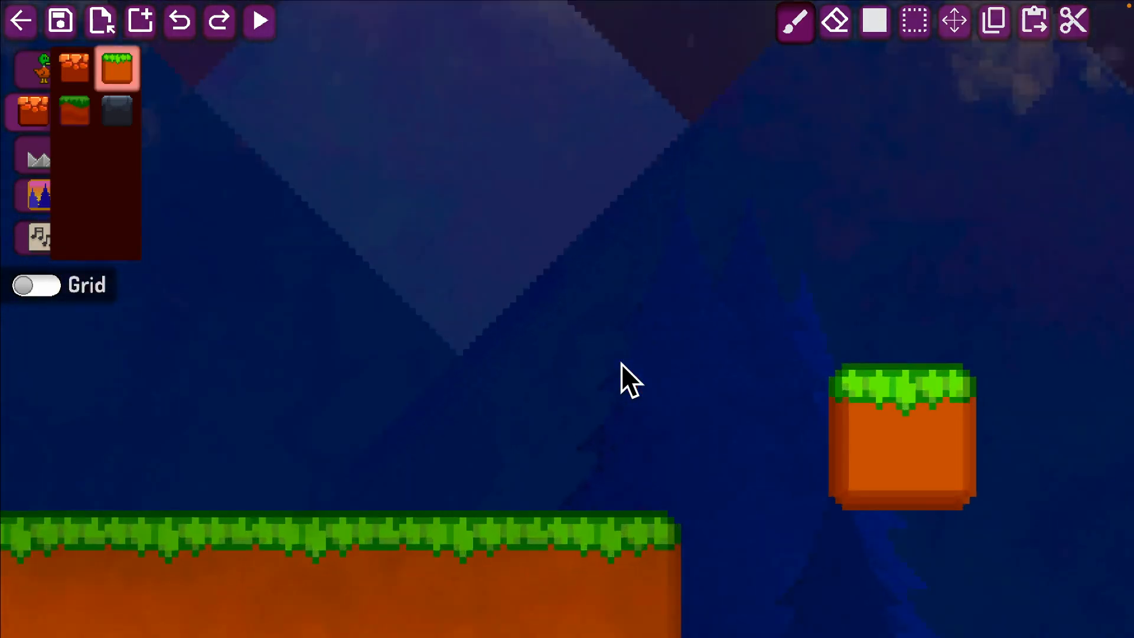
scroll(621, 363, down, 4)
scroll(622, 363, down, 5)
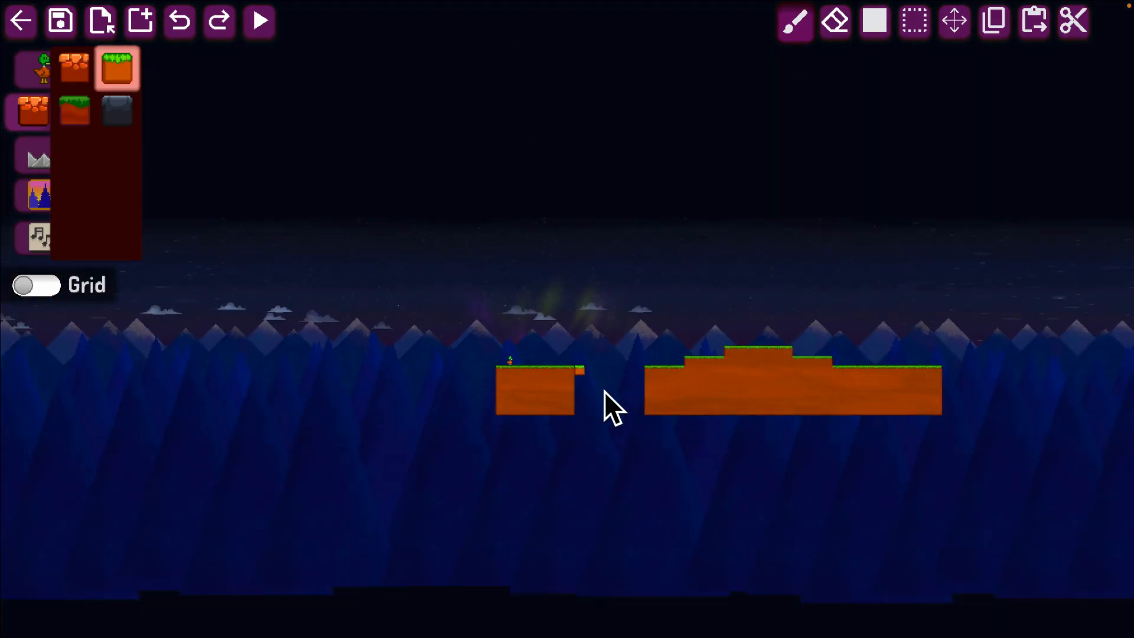
scroll(604, 391, up, 6)
scroll(604, 391, down, 1)
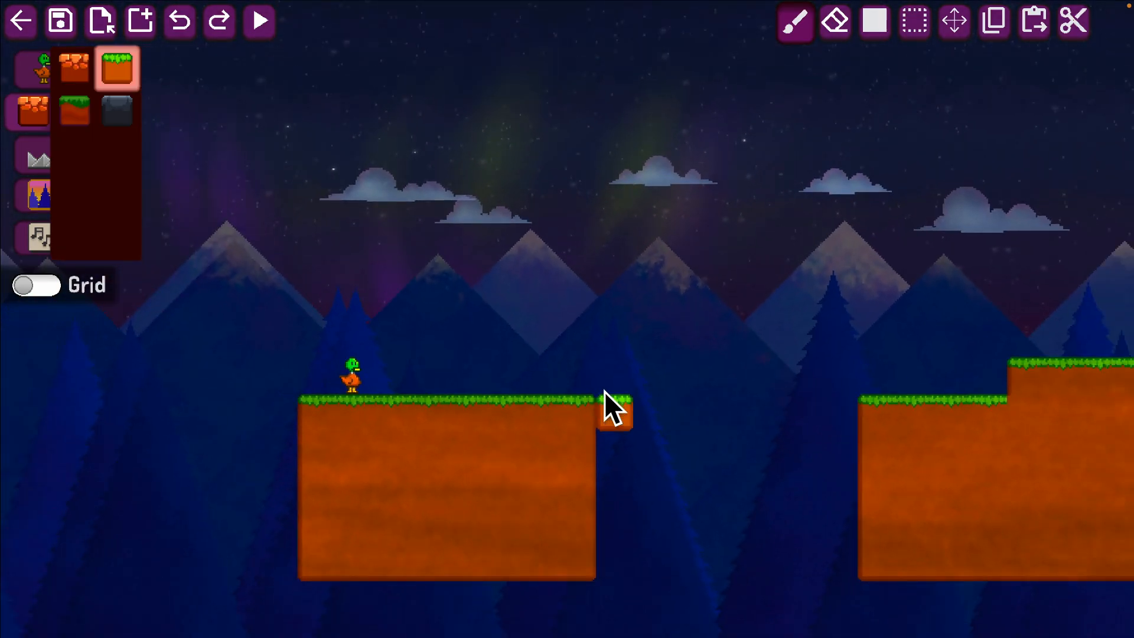
scroll(605, 391, down, 3)
scroll(605, 391, up, 2)
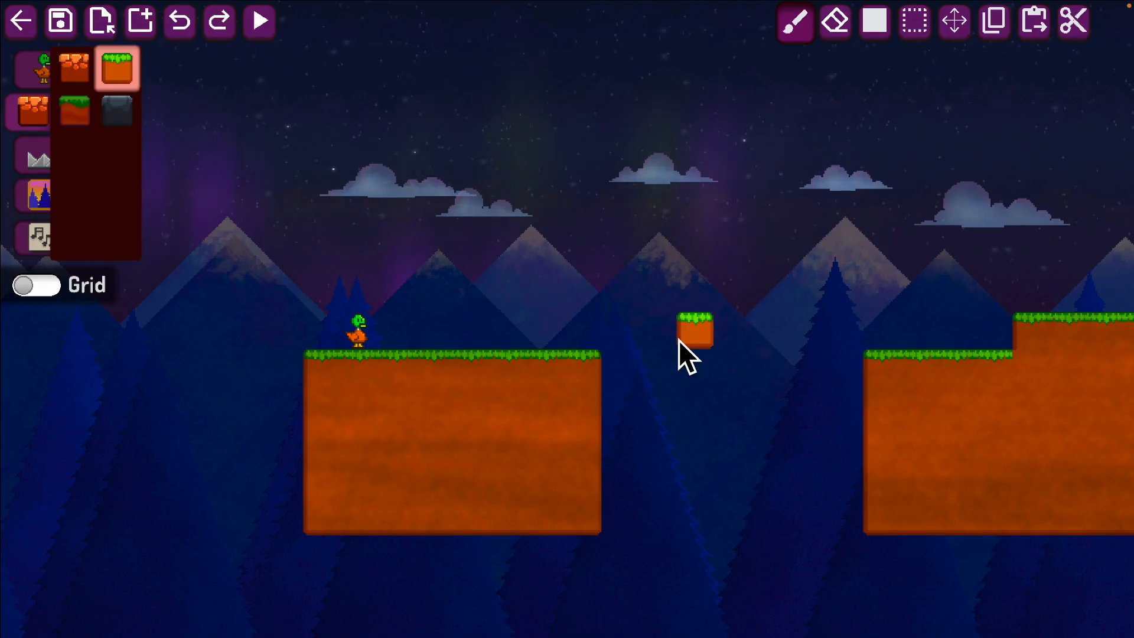
scroll(679, 339, right, 3)
scroll(679, 339, up, 2)
scroll(679, 339, left, 2)
scroll(679, 339, right, 2)
scroll(679, 340, left, 2)
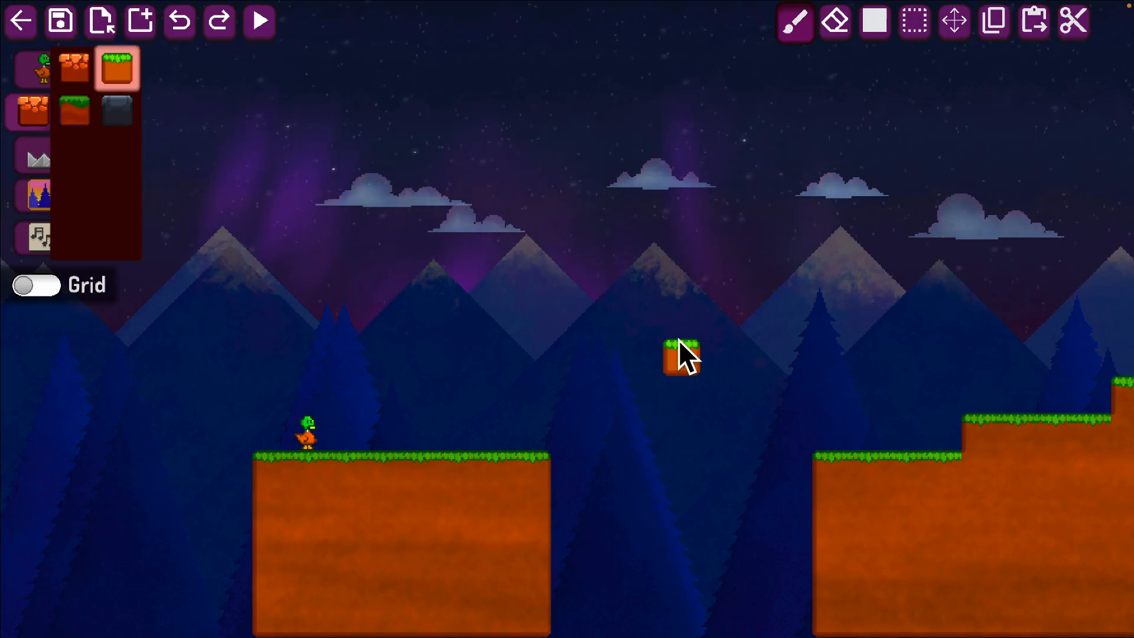
scroll(679, 339, down, 3)
scroll(679, 339, up, 3)
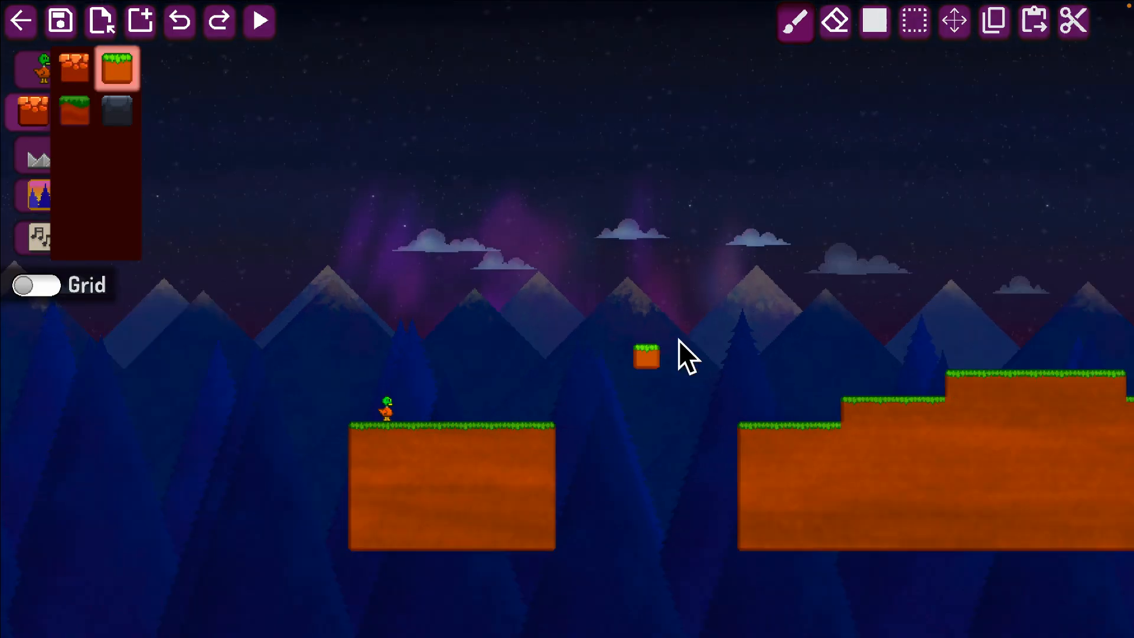
scroll(679, 339, up, 2)
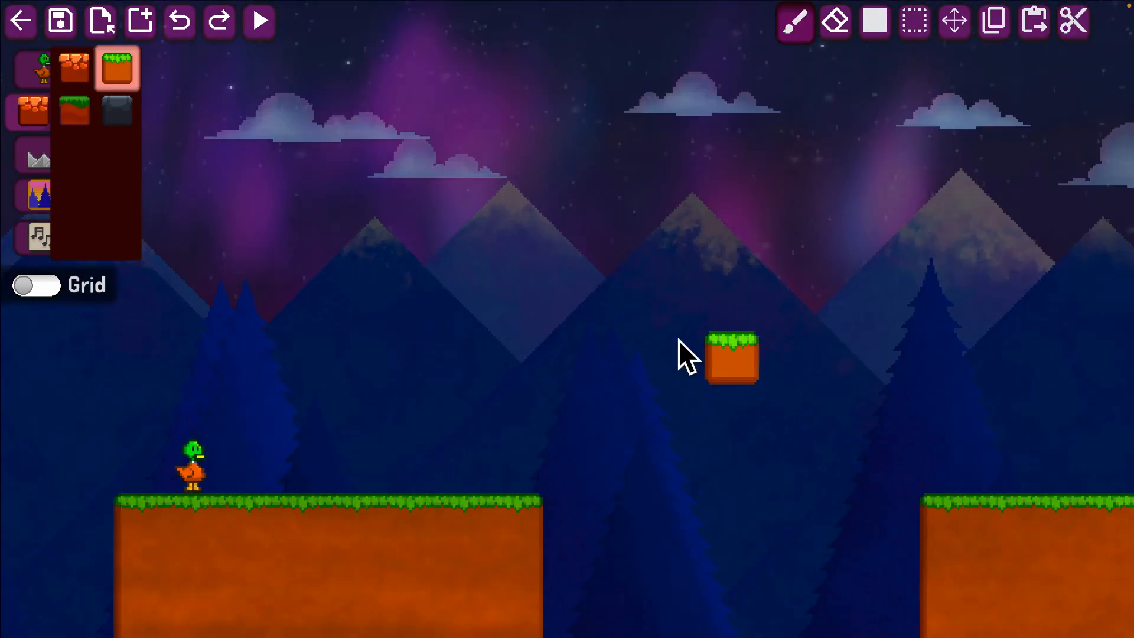
scroll(679, 339, down, 3)
scroll(679, 340, up, 2)
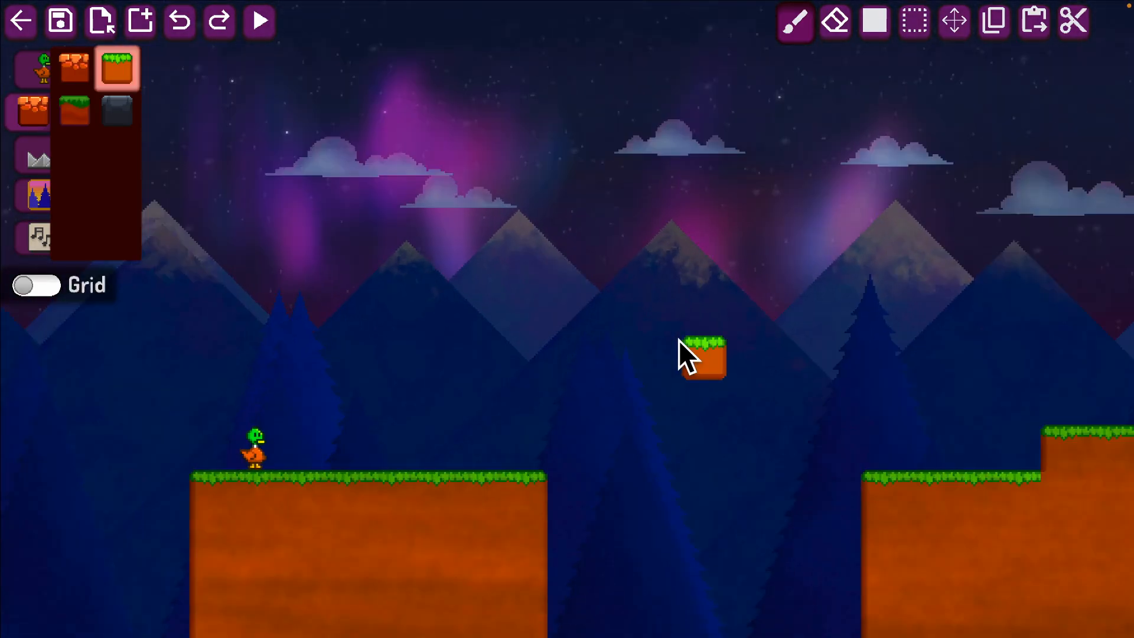
scroll(679, 340, down, 2)
scroll(679, 340, down, 1)
scroll(679, 339, up, 3)
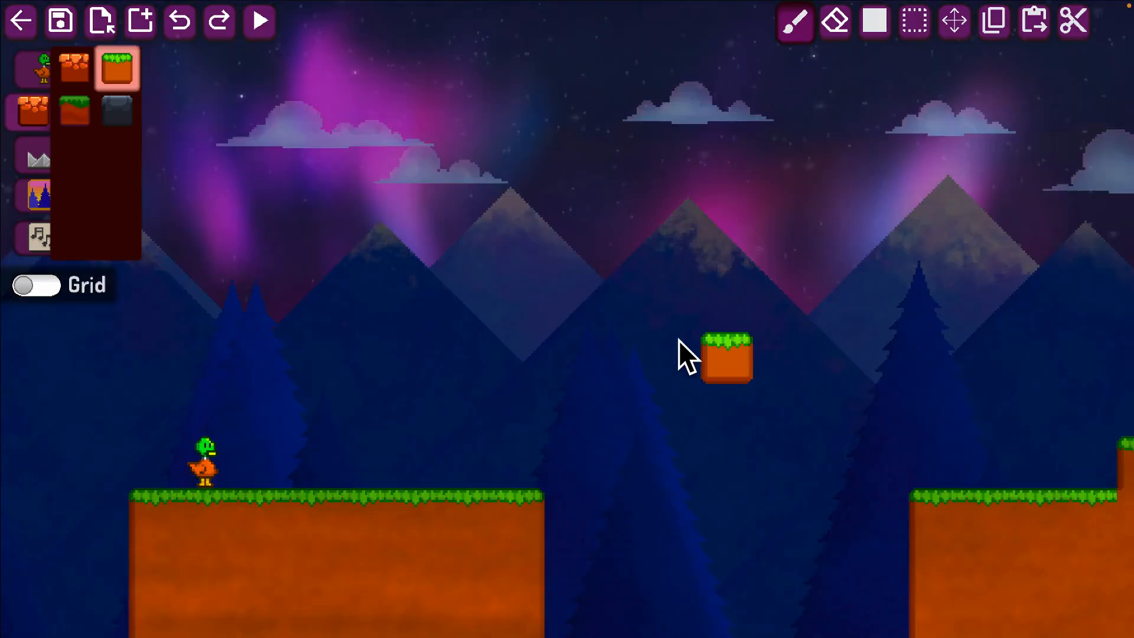
key(s)
key(a)
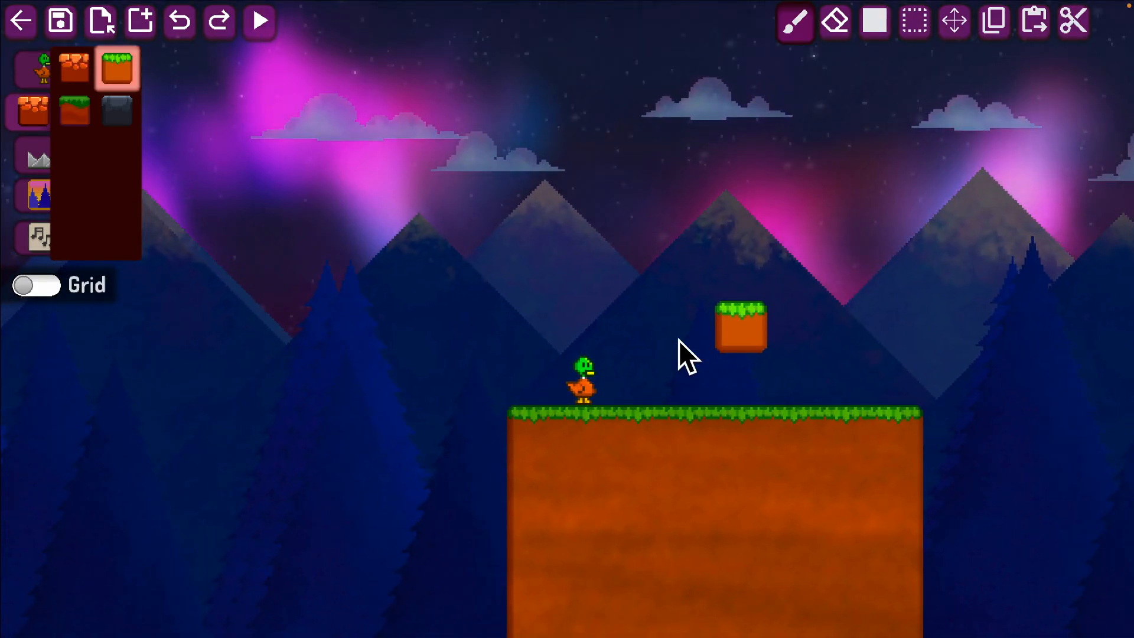
key(d)
key(s)
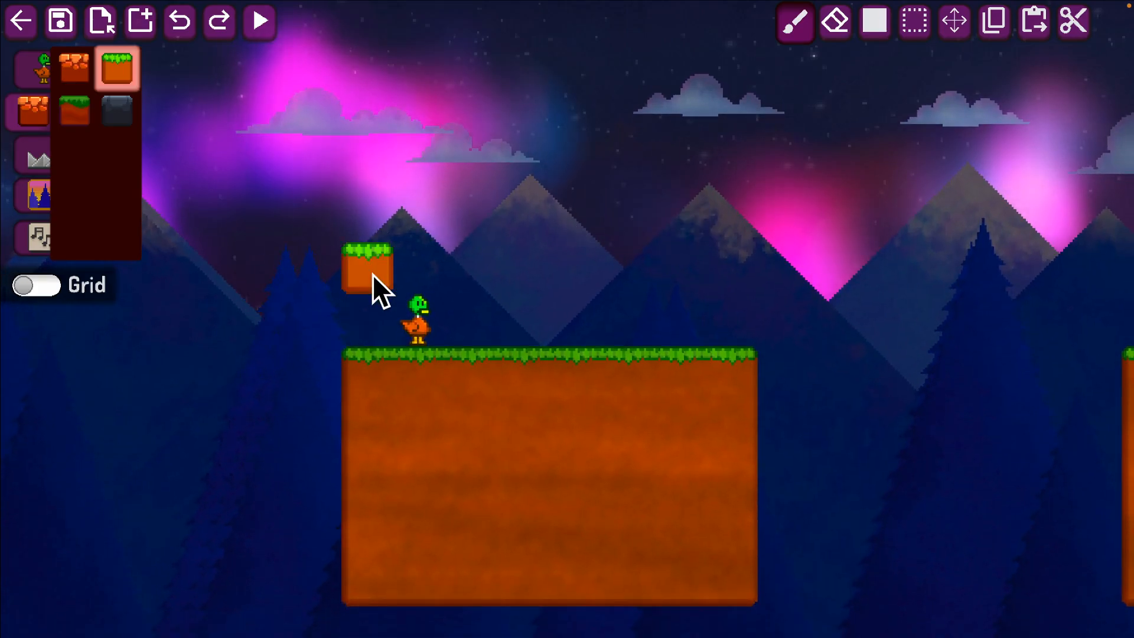
scroll(372, 274, down, 3)
Turn on the grid overlay over the level.
key(w)
key(d)
key(d)
key(w)
key(a)
key(s)
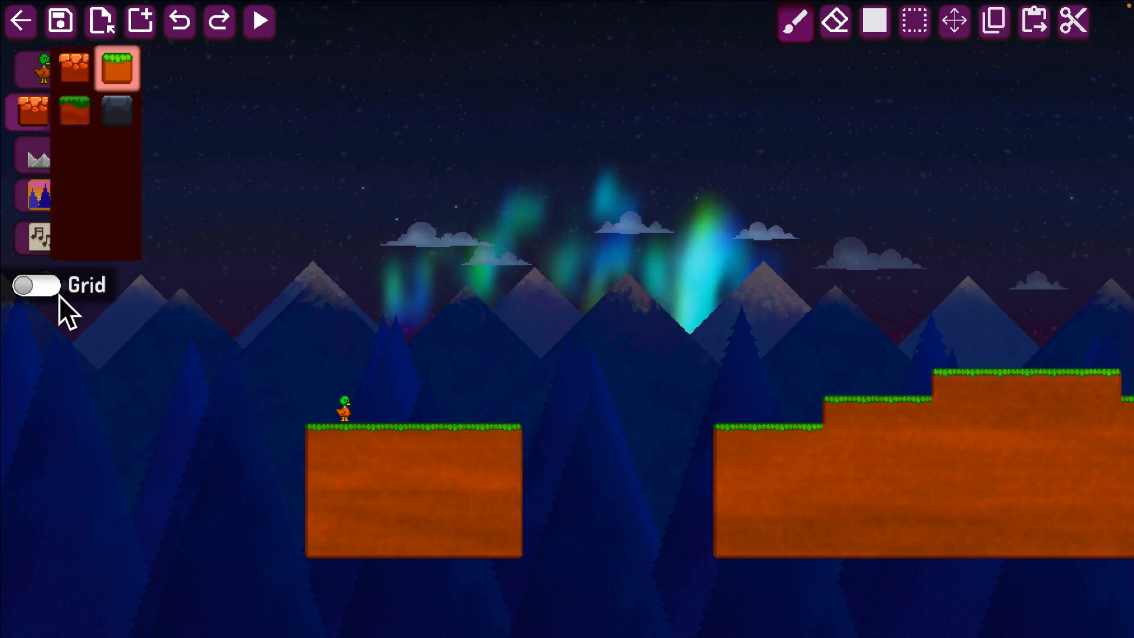
click(44, 285)
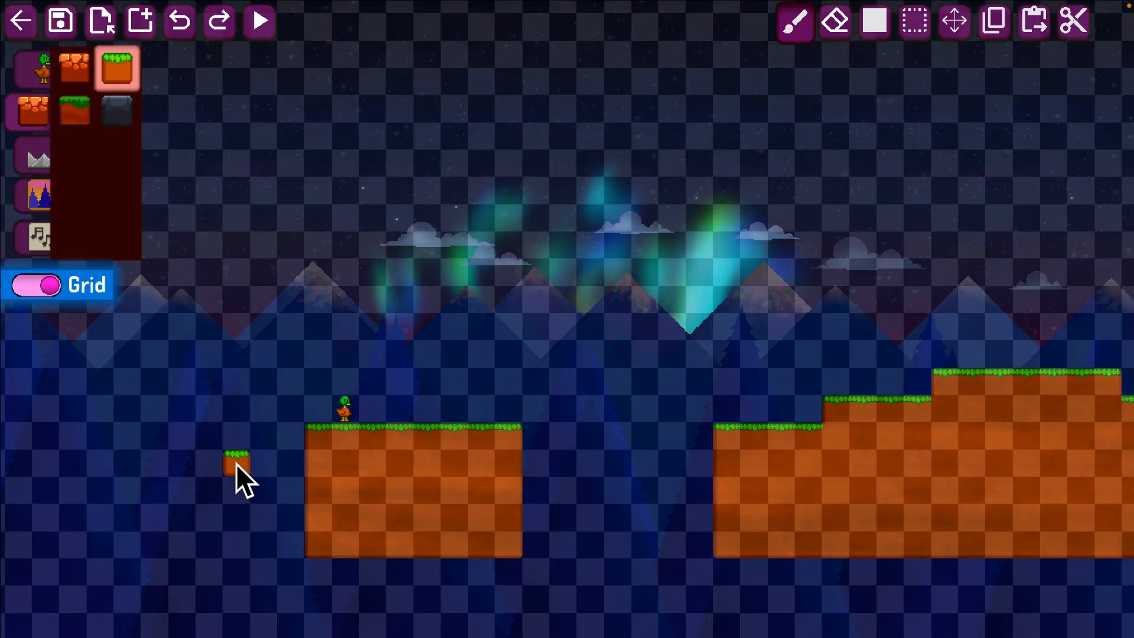
middle_drag(667, 516, 559, 562)
Inspect how the starting platform, gap and stepped hill line up with the grid squares.
key(d)
key(w)
key(x)
key(a)
key(s)
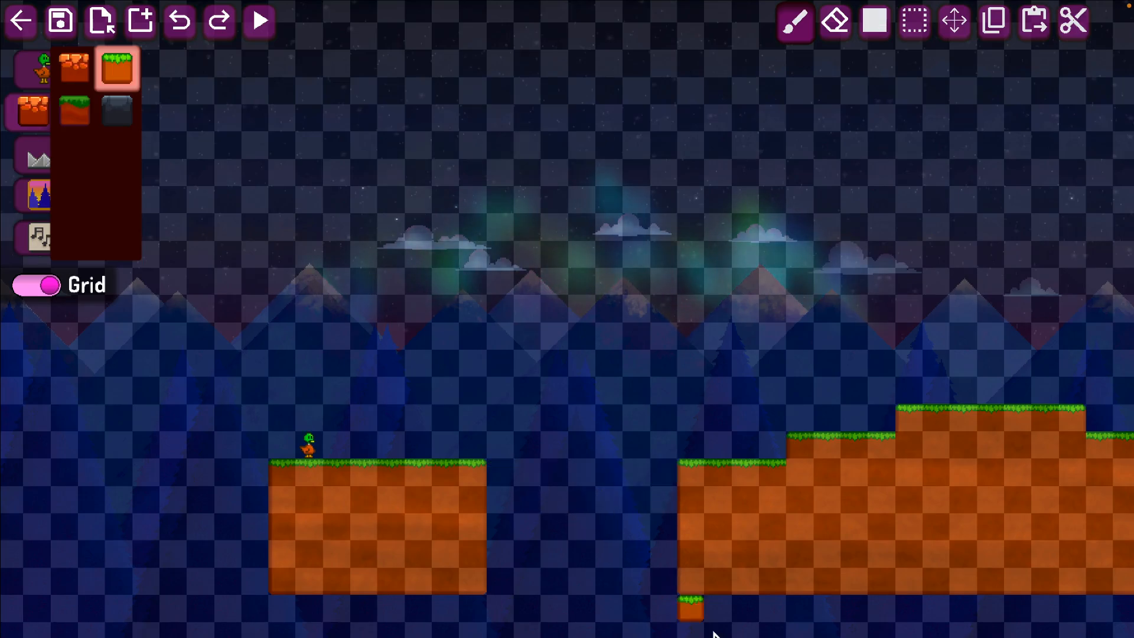
key(d)
key(w)
key(s)
key(a)
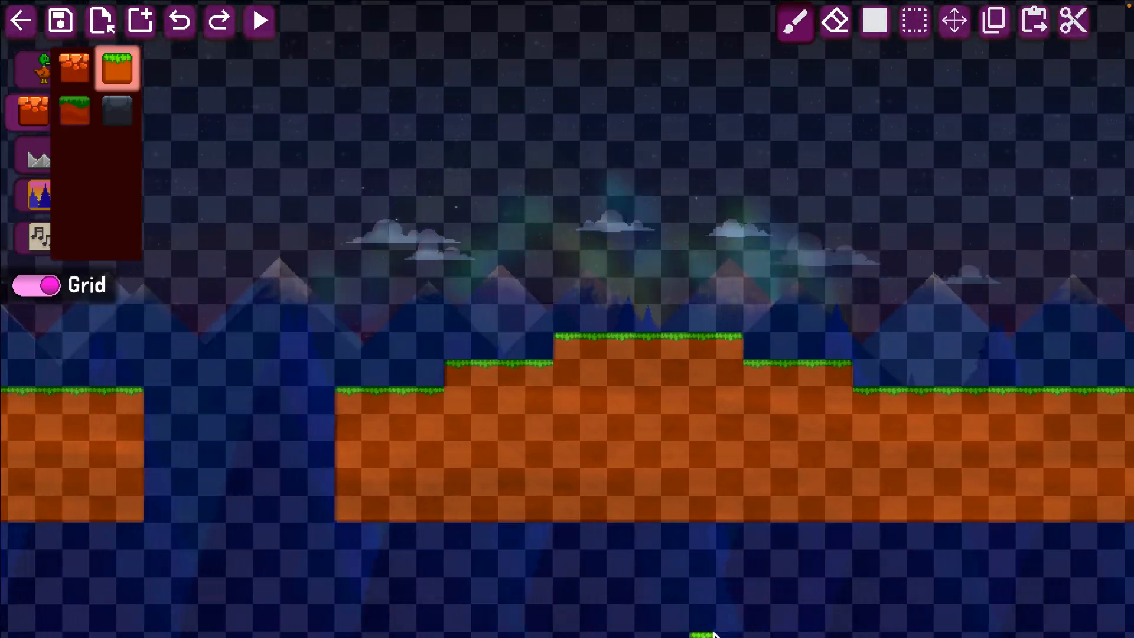
key(w)
key(s)
key(a)
key(w)
key(a)
key(s)
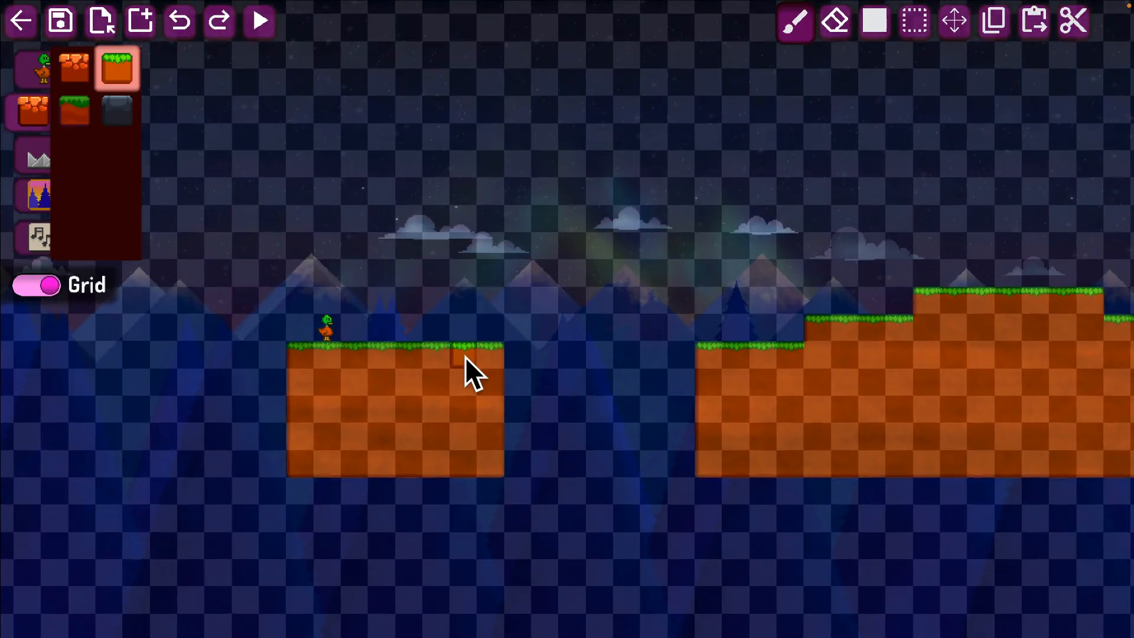
Turn off the grid overlay over the level.
key(w)
click(39, 282)
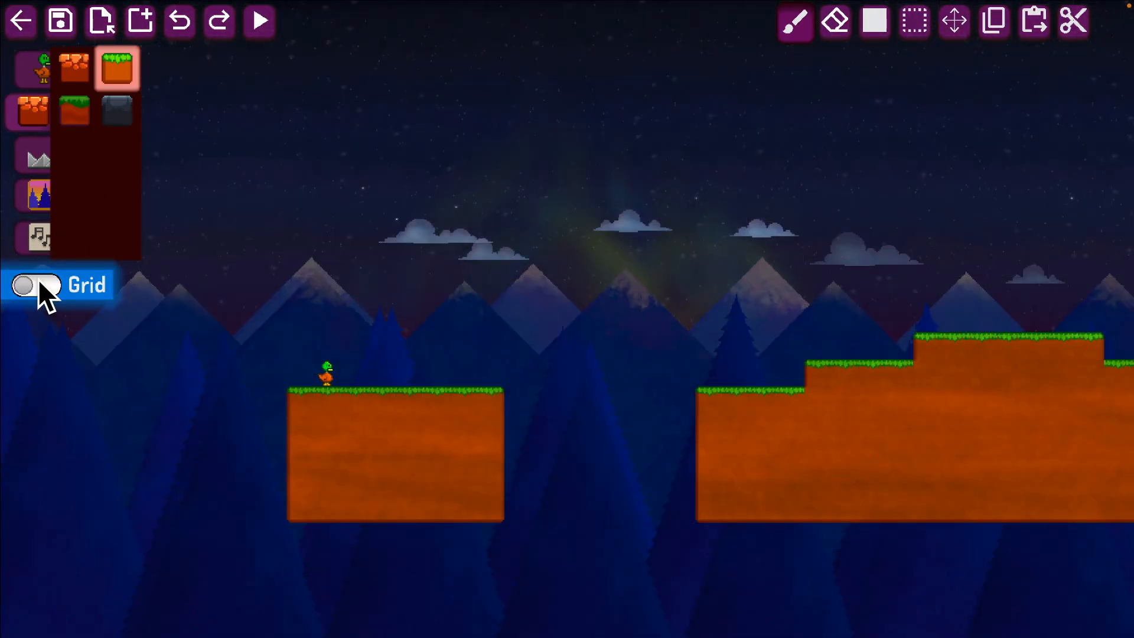
key(a)
key(s)
key(w)
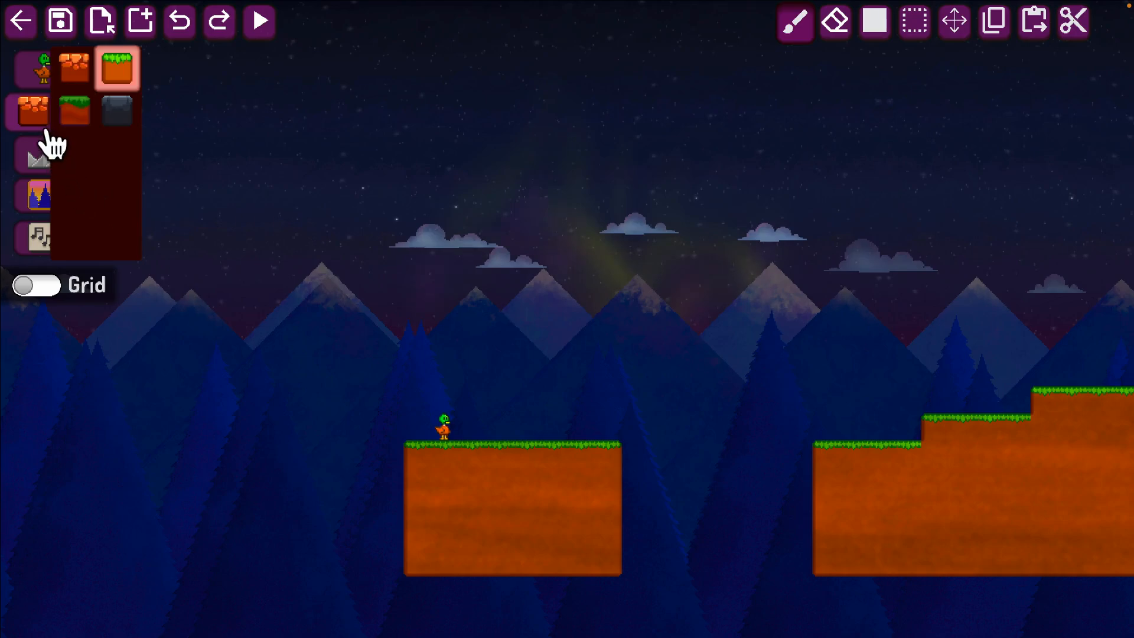
Place five pink stars in the gap between the starting platform and the stepped hill.
click(35, 76)
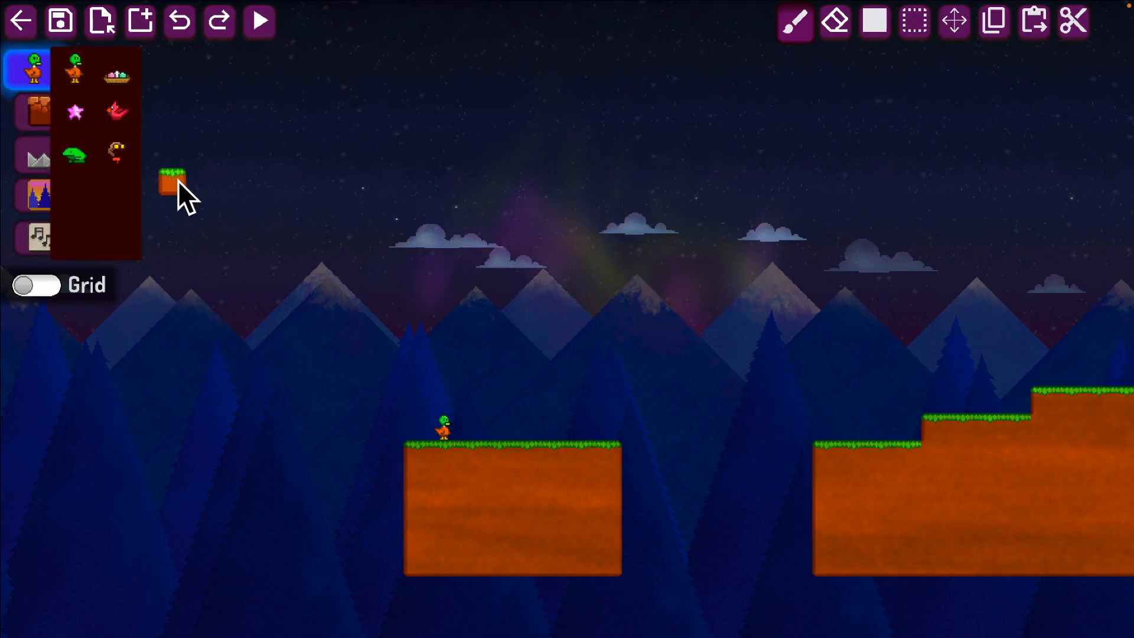
click(75, 119)
key(d)
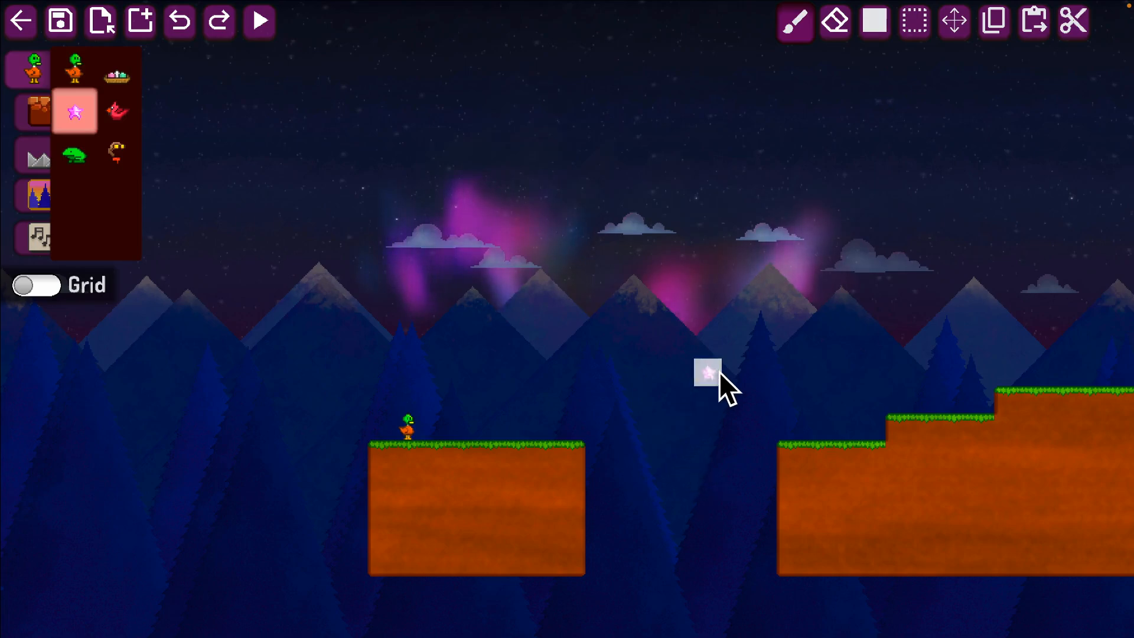
click(654, 426)
click(736, 427)
click(652, 346)
click(599, 454)
click(611, 456)
key(Right)
key(Up)
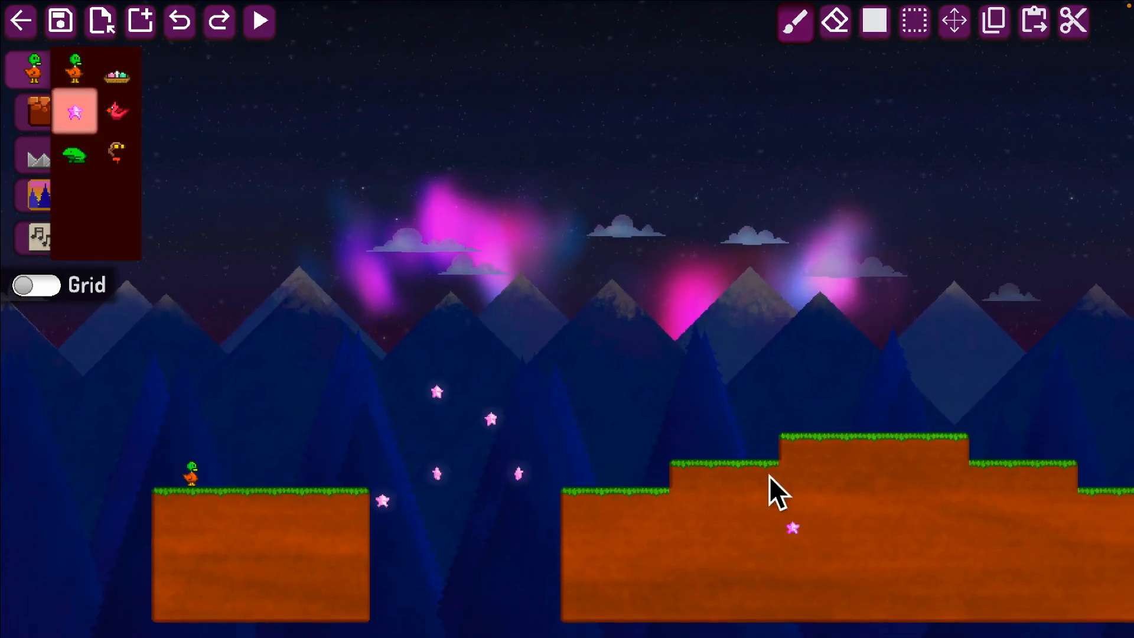
key(Left)
key(Down)
key(Right)
key(Left)
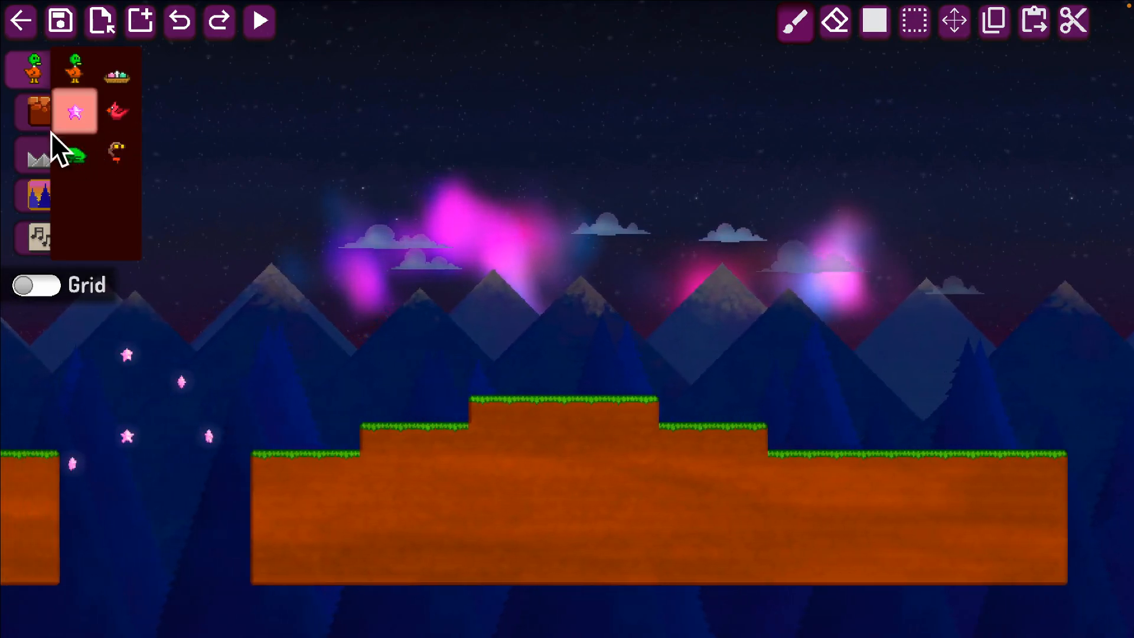
Place a row of three spike tiles on the top level of the stepped hill.
click(52, 141)
click(73, 74)
key(Left)
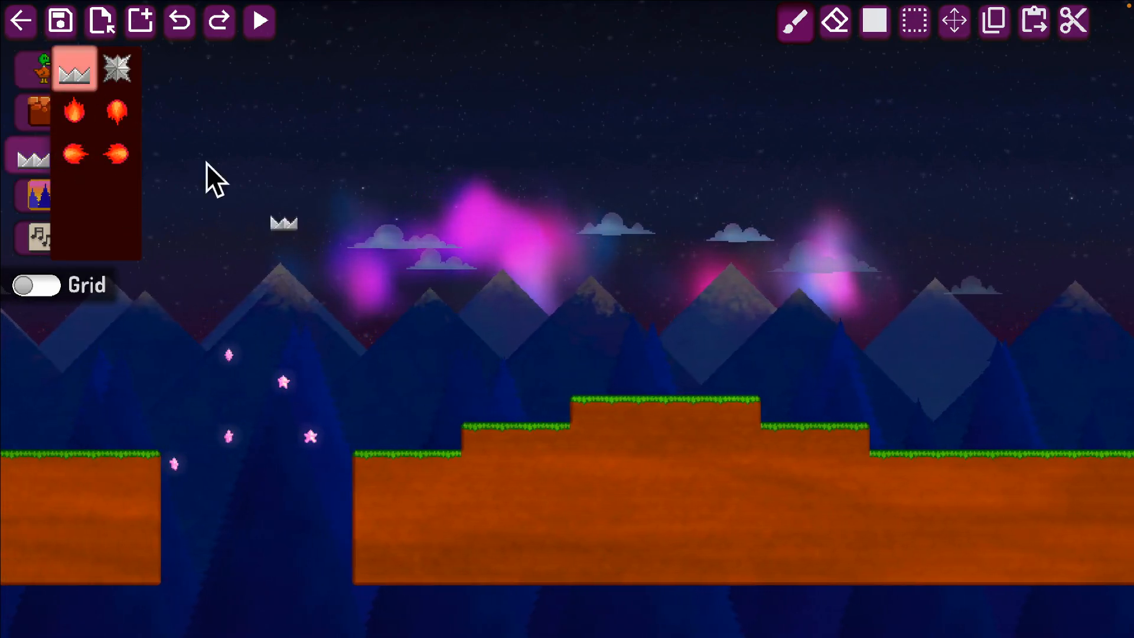
click(36, 89)
key(Left)
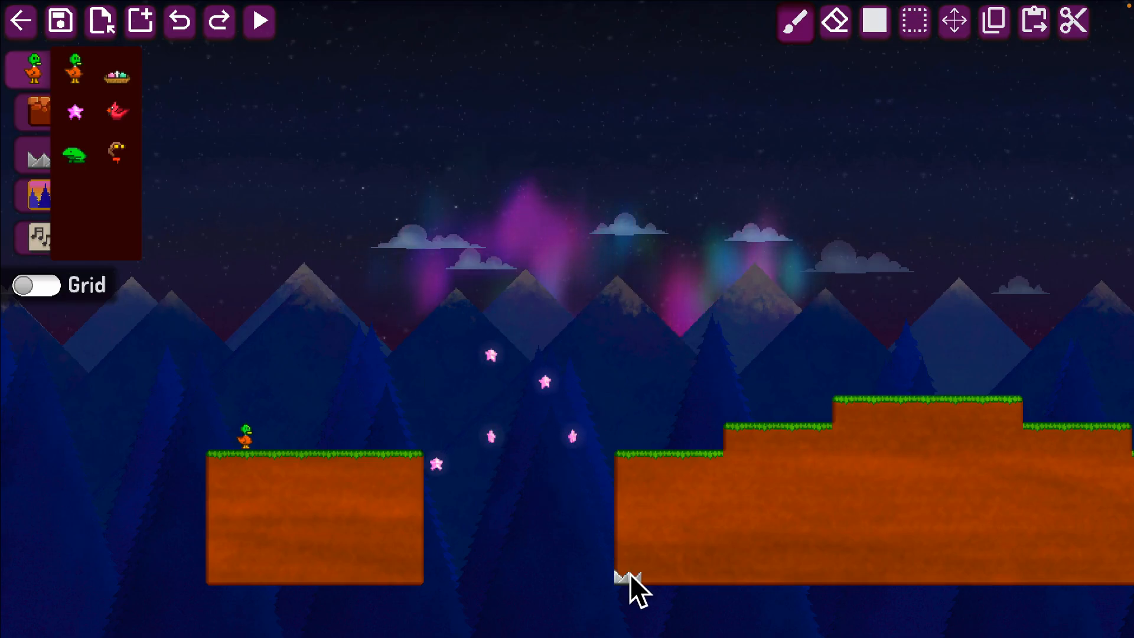
mouse_move(502, 376)
mouse_down()
mouse_move(592, 436)
mouse_move(505, 399)
mouse_move(578, 448)
mouse_move(496, 384)
mouse_up()
key(Right)
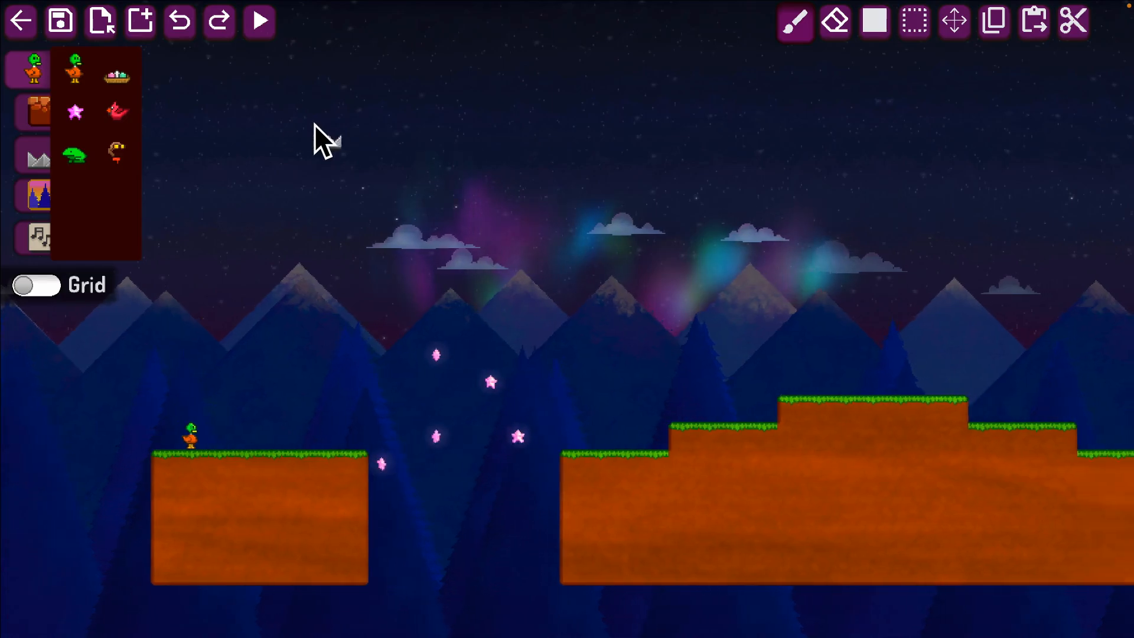
key(Right)
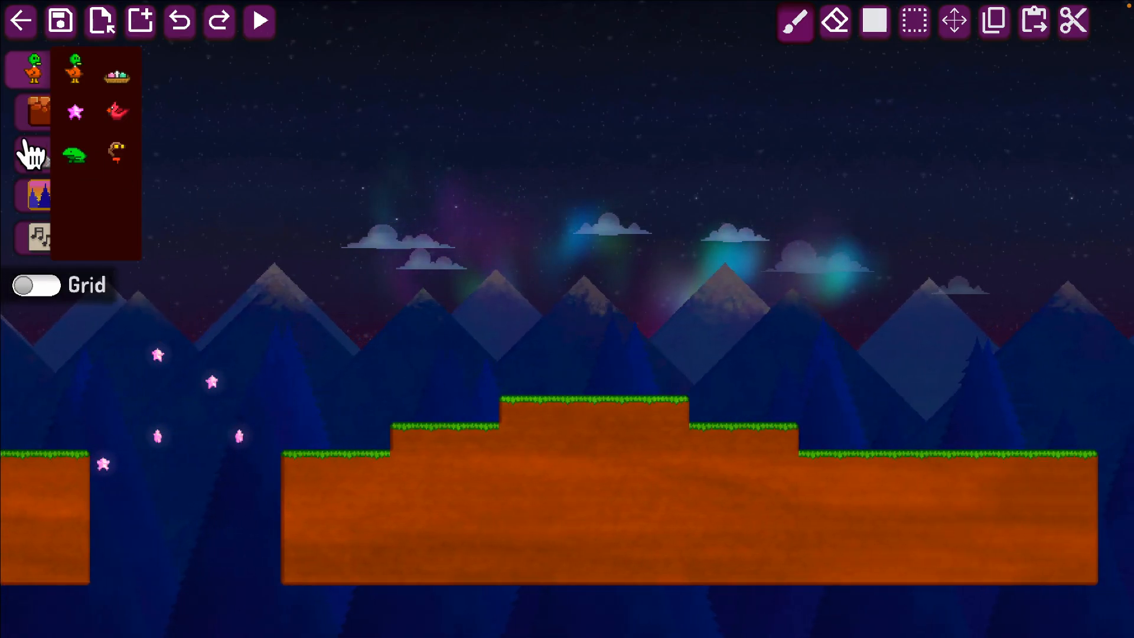
click(31, 153)
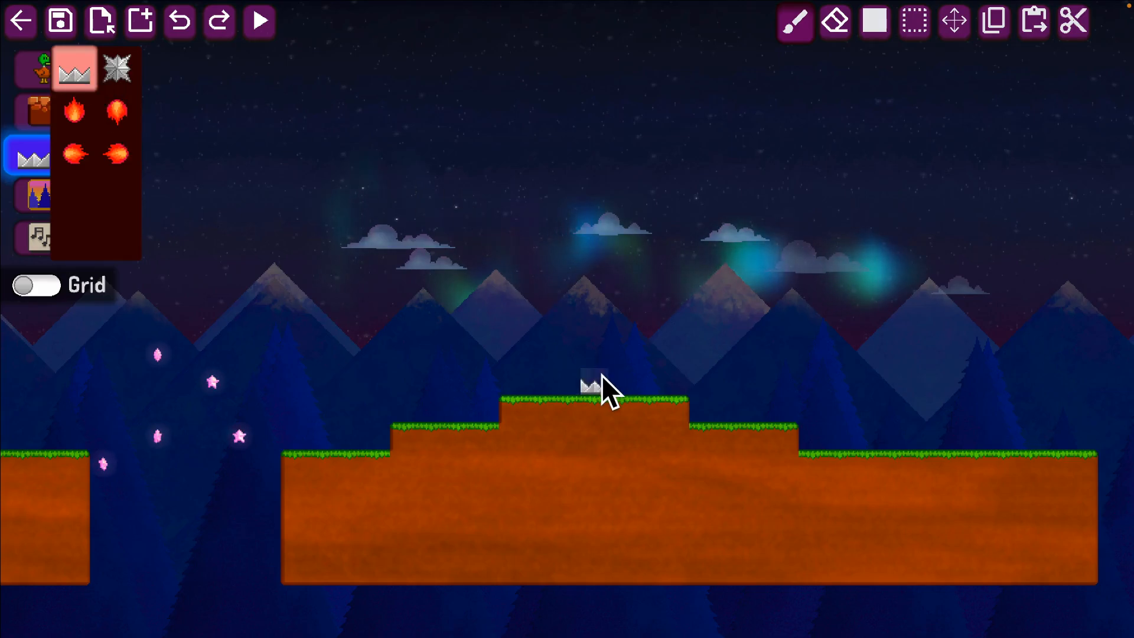
click(614, 389)
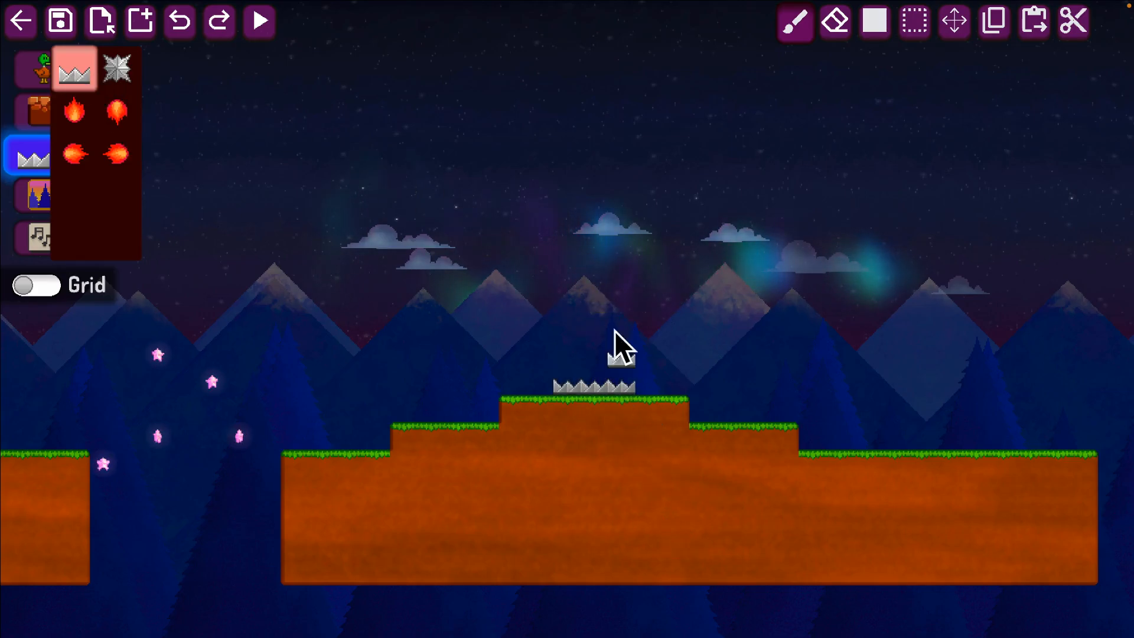
Place a spiked ball in the air above the starting platform, just ahead of the duck.
key(Left)
key(Left)
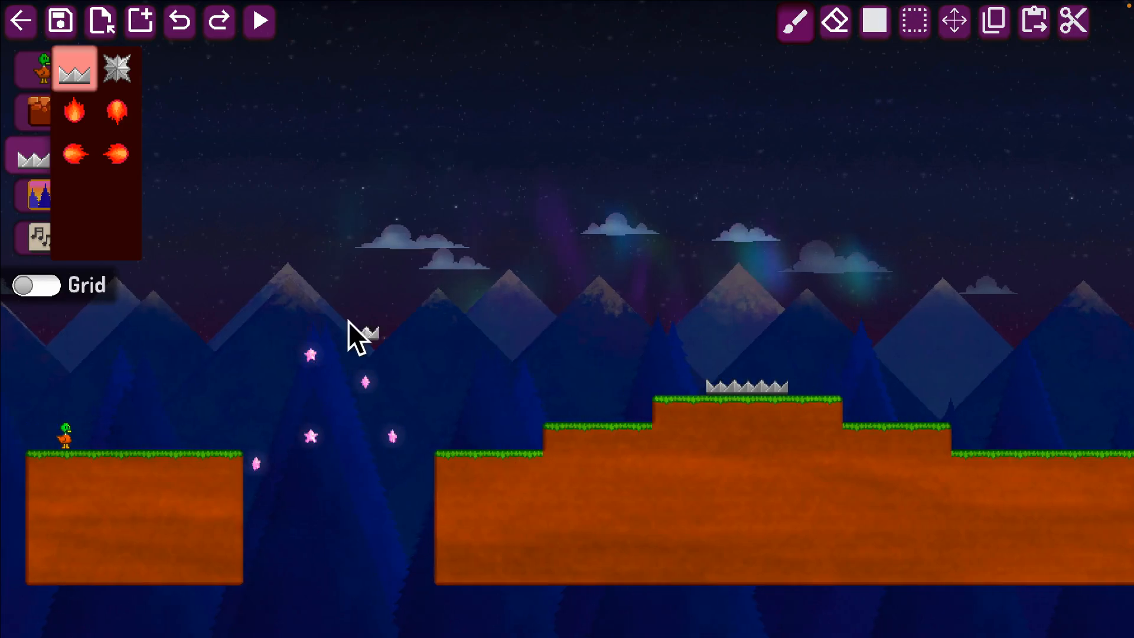
key(Right)
click(117, 68)
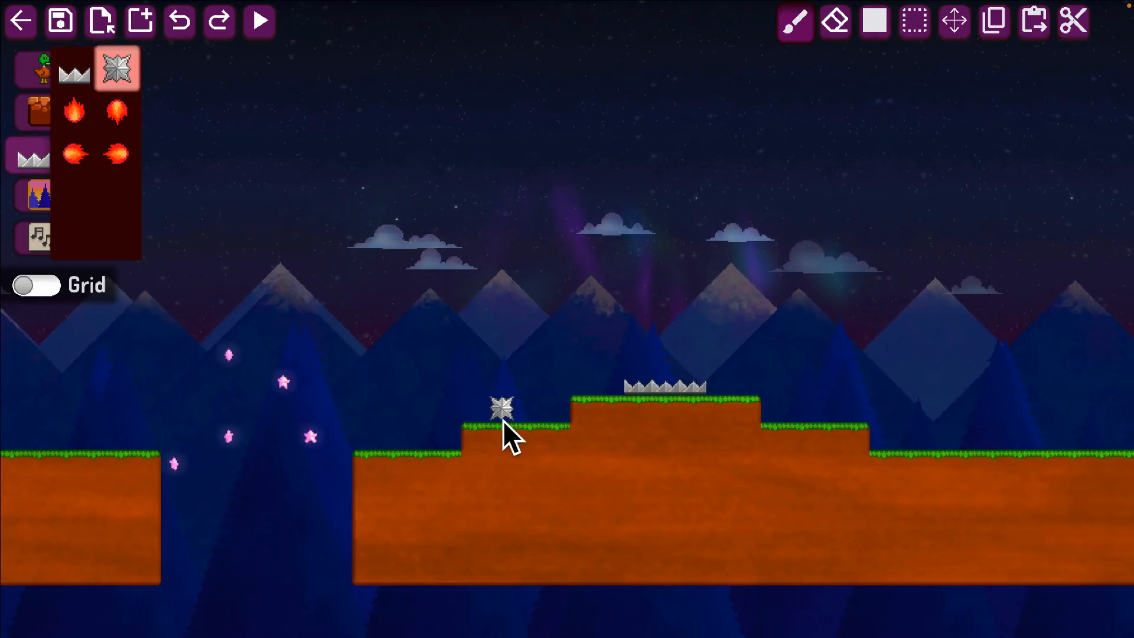
key(Left)
key(Left)
key(Left)
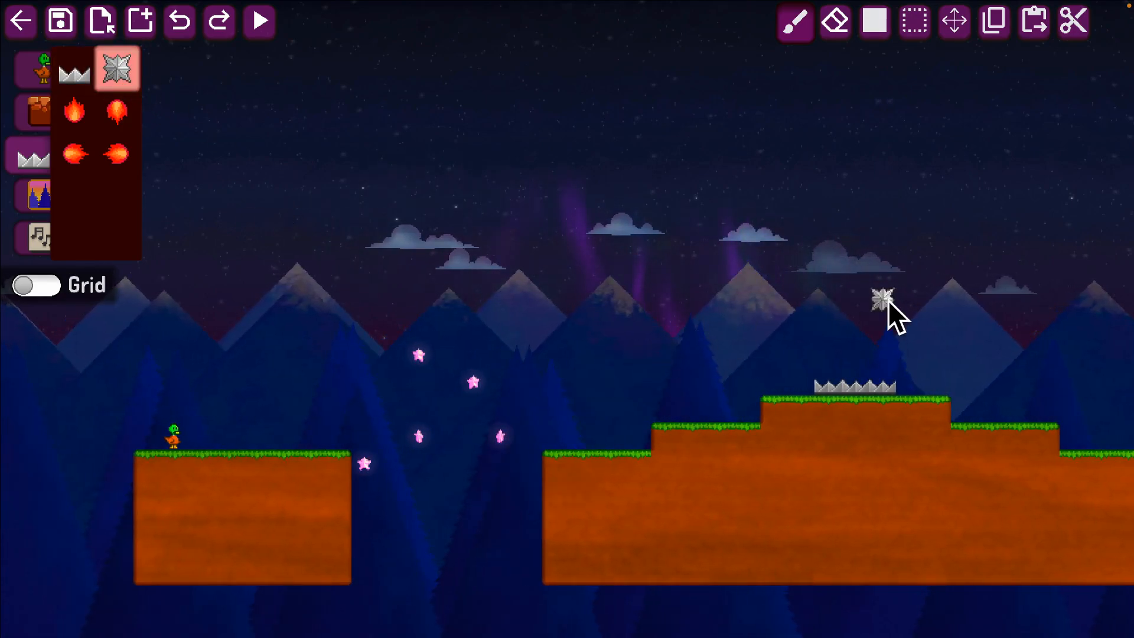
click(243, 396)
key(Right)
key(Right)
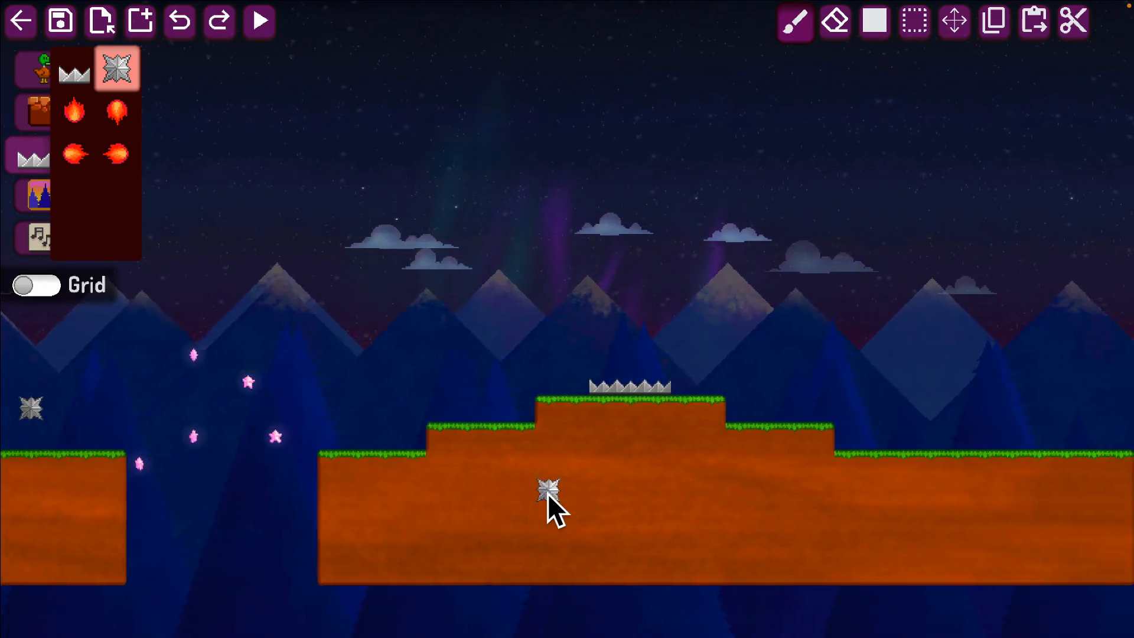
Place three red birds in a diagonal line above the far lower end of the stepped hill.
click(41, 79)
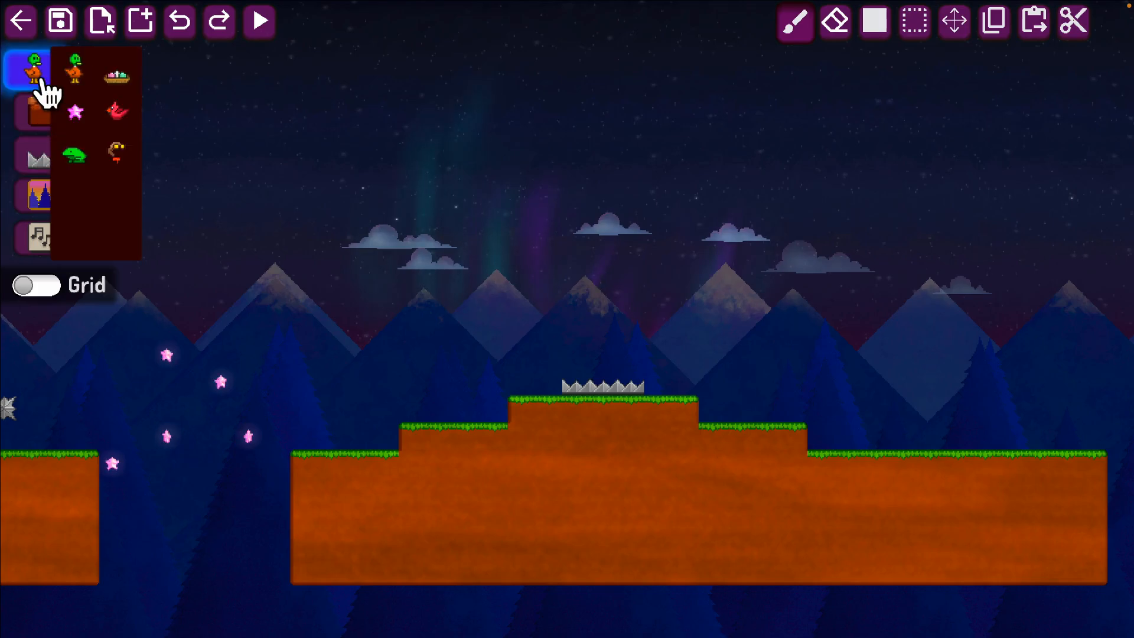
click(111, 78)
key(Right)
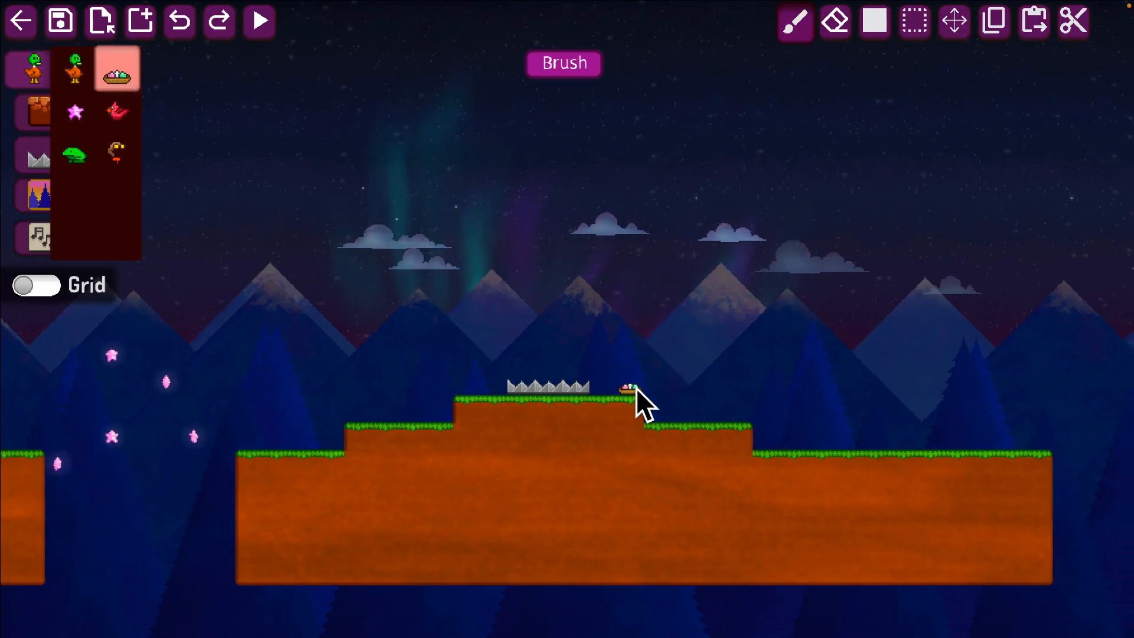
key(Left)
click(116, 111)
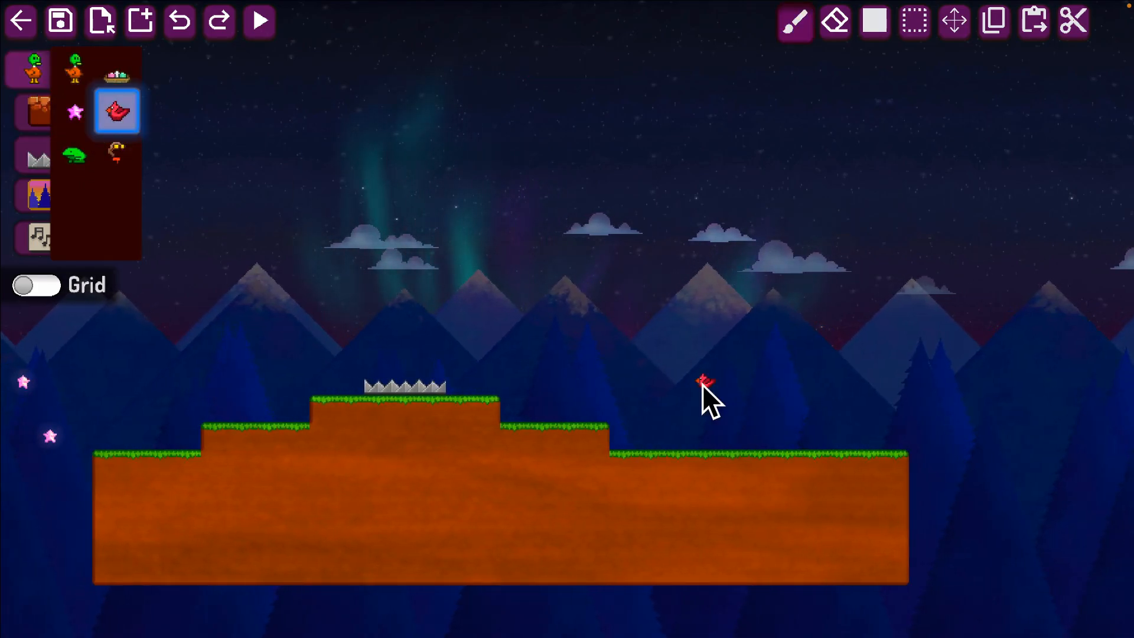
key(Left)
key(Left)
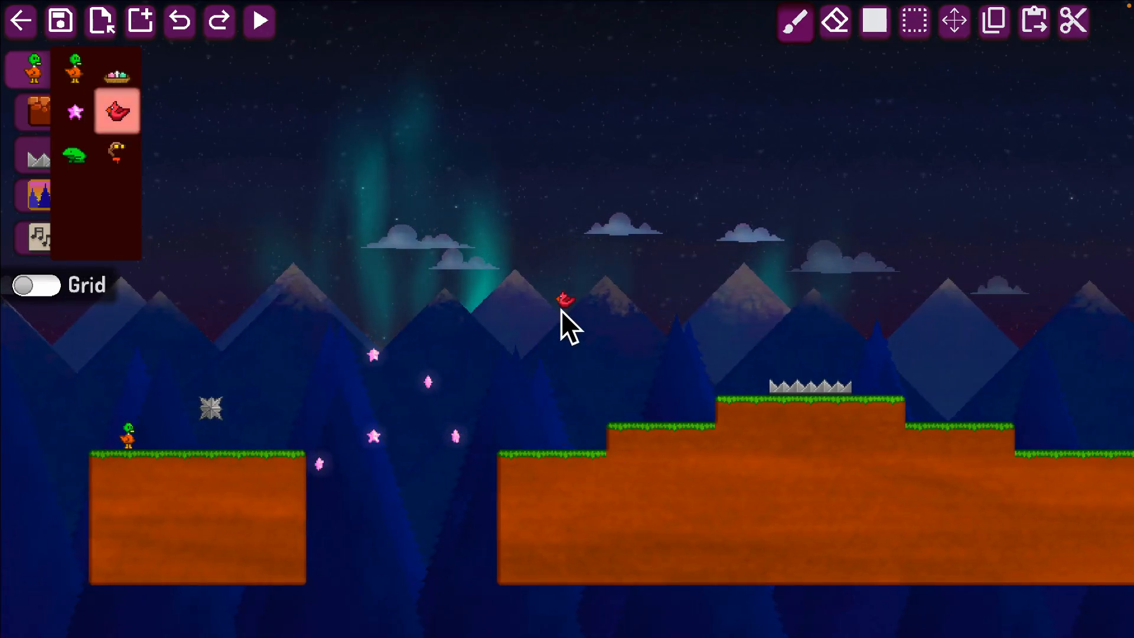
key(Left)
key(Right)
key(Right)
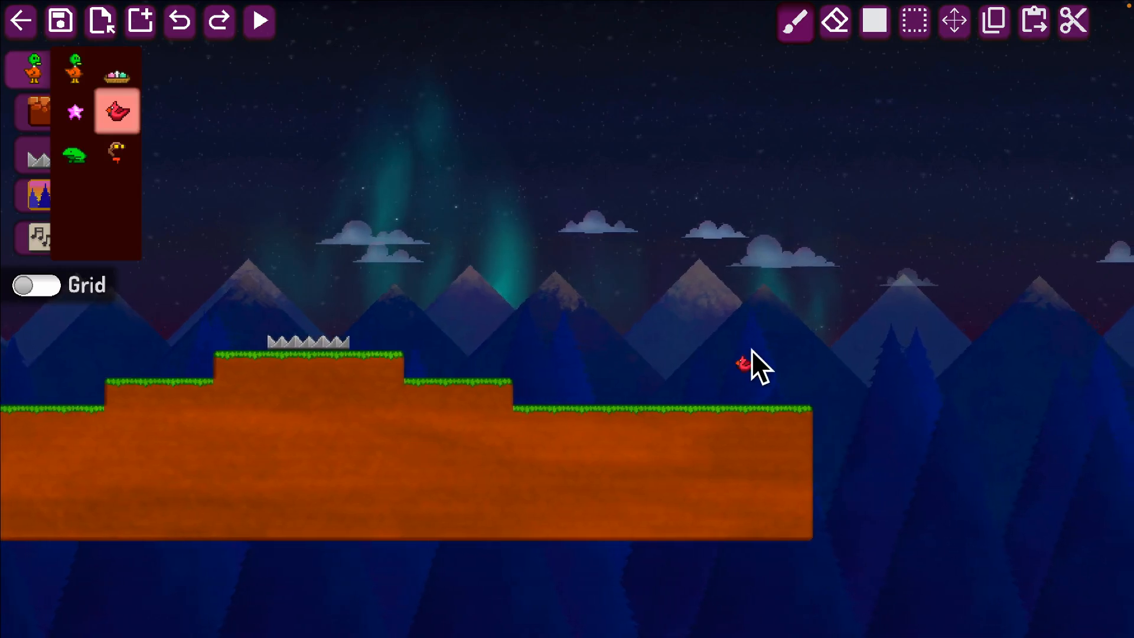
click(763, 400)
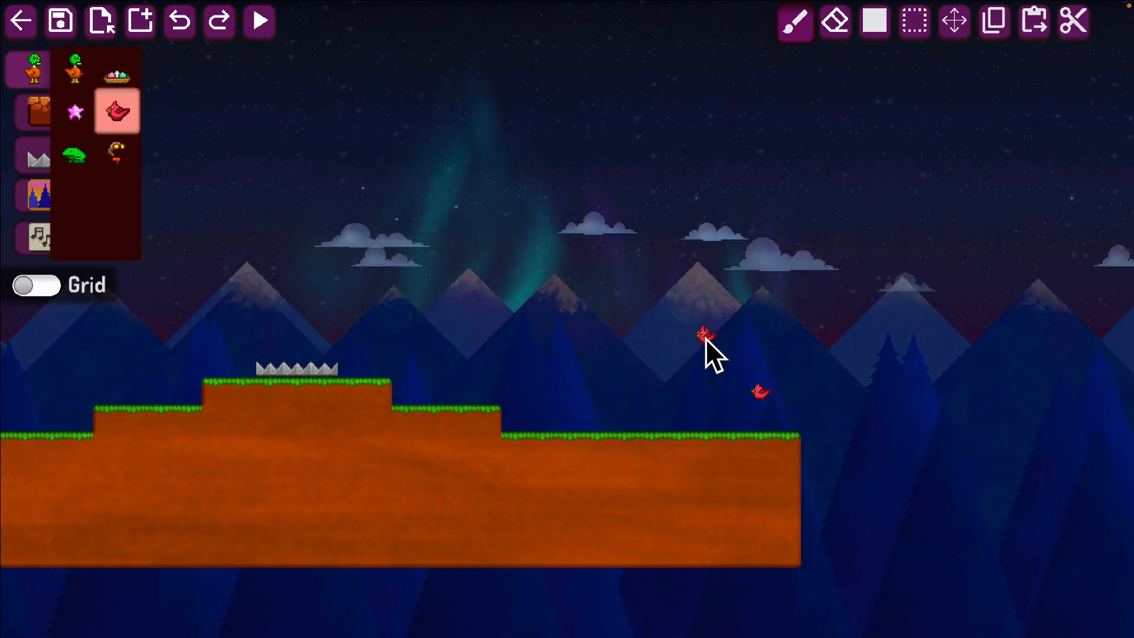
click(706, 339)
click(647, 277)
Select the area around the three red birds and move it three tiles towards the hilltop, then clear the selection.
key(Down)
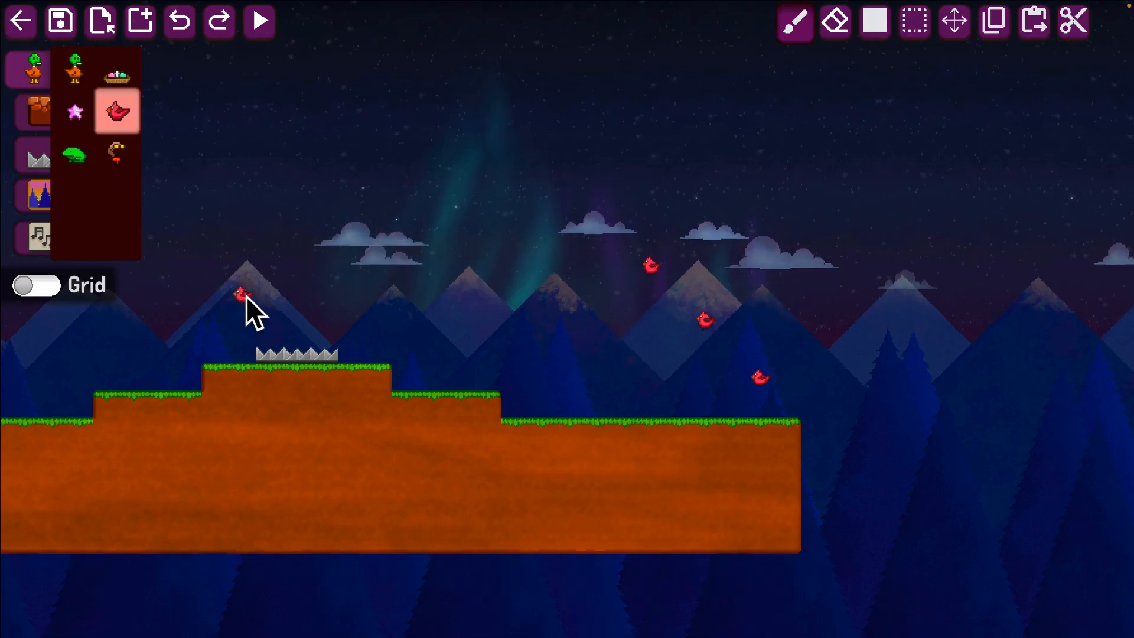
click(35, 113)
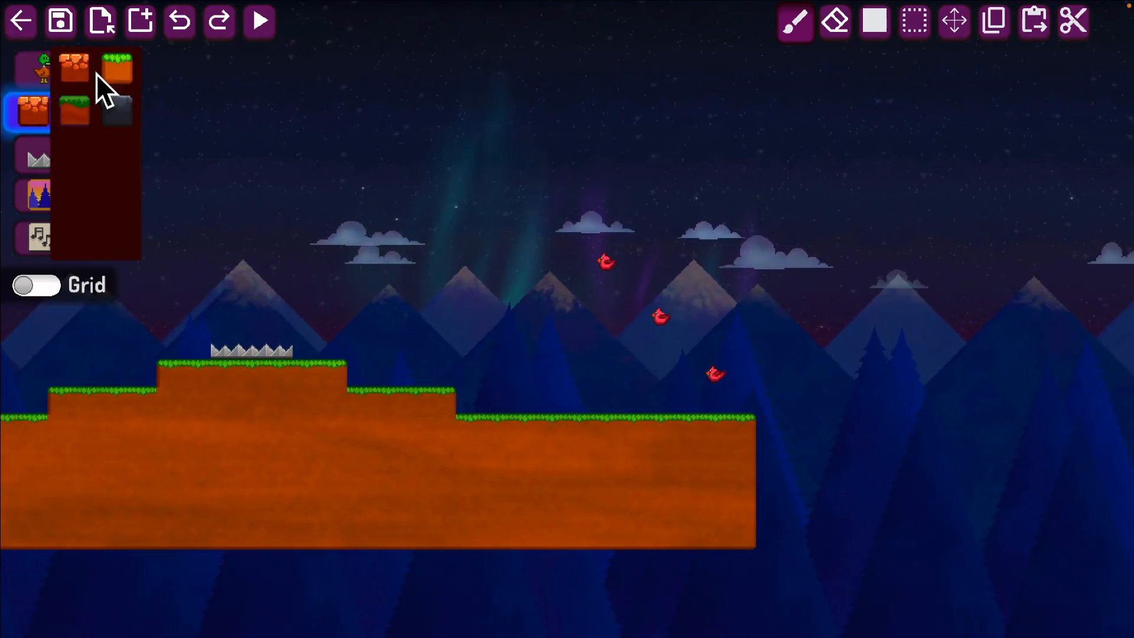
click(117, 68)
key(s)
drag(599, 252, 700, 302)
drag(565, 196, 783, 385)
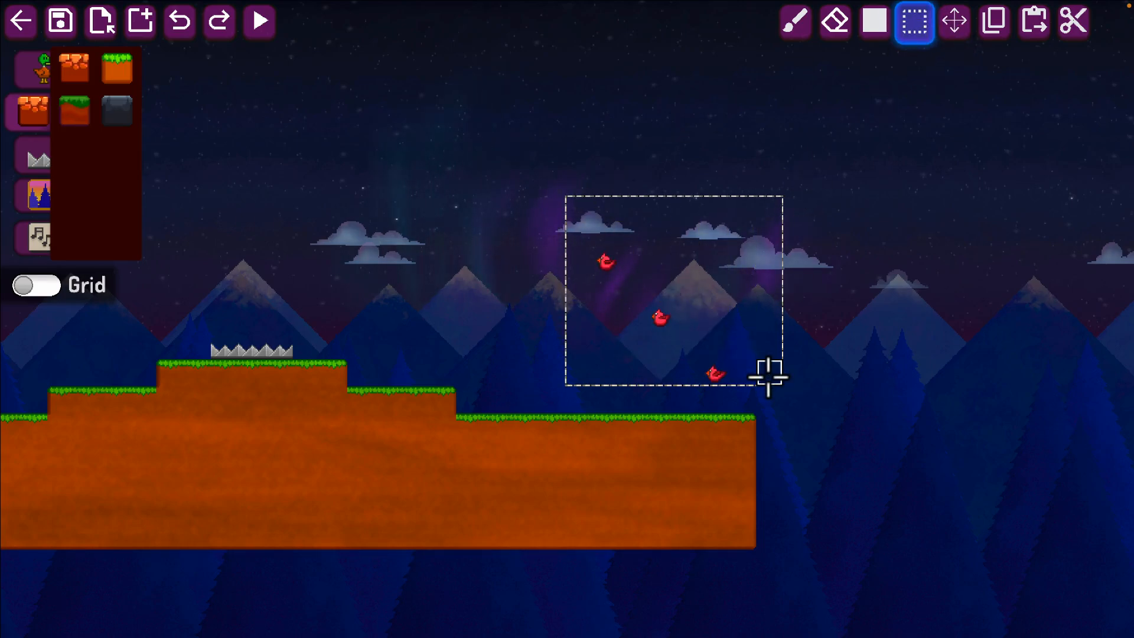
click(956, 23)
drag(932, 325, 841, 319)
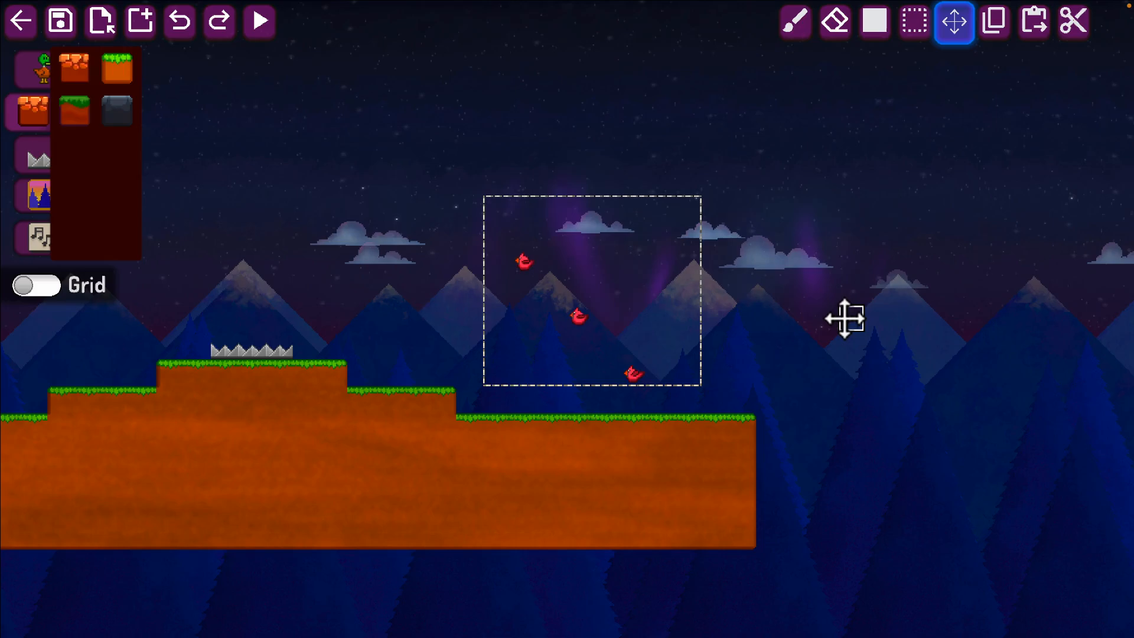
click(914, 22)
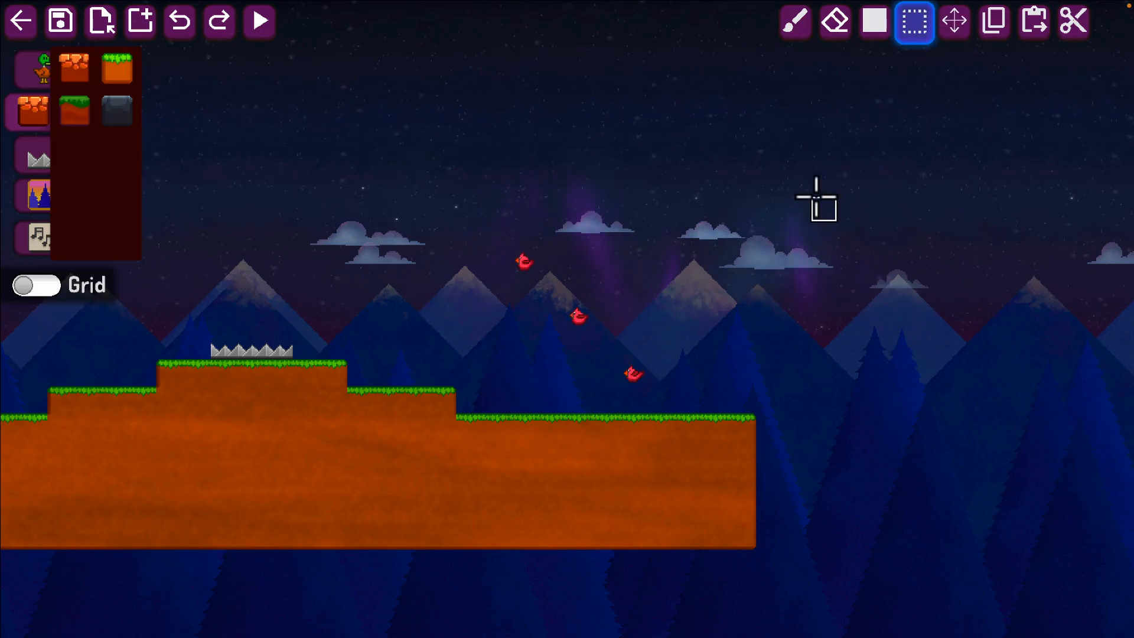
Place the egg nest in the air between the spiked hilltop and the red birds.
click(29, 76)
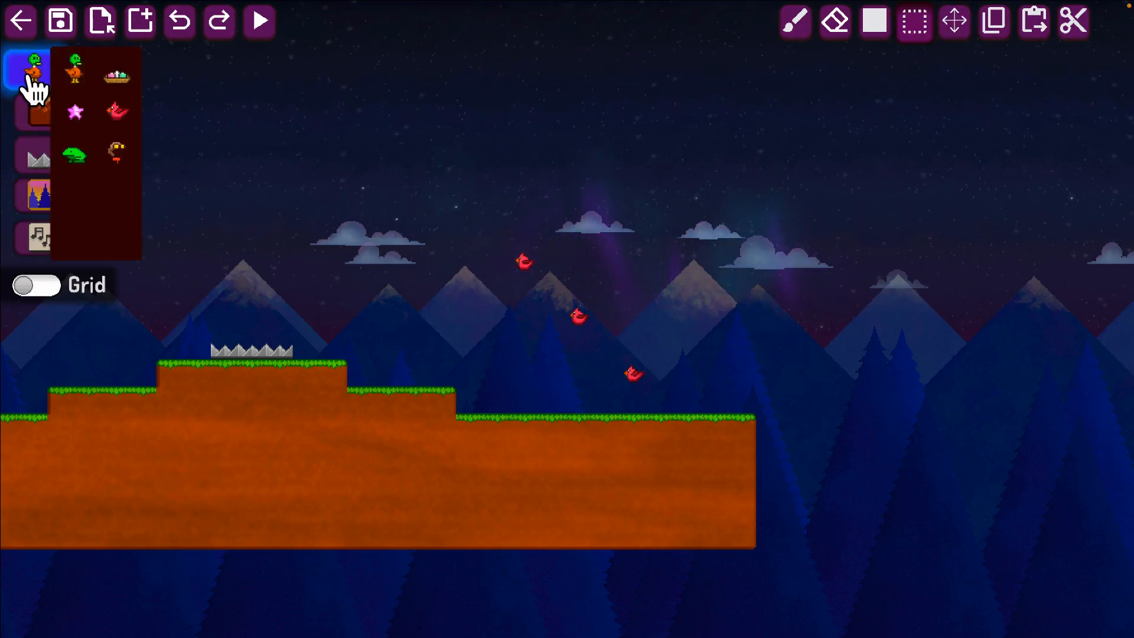
click(120, 76)
key(Left)
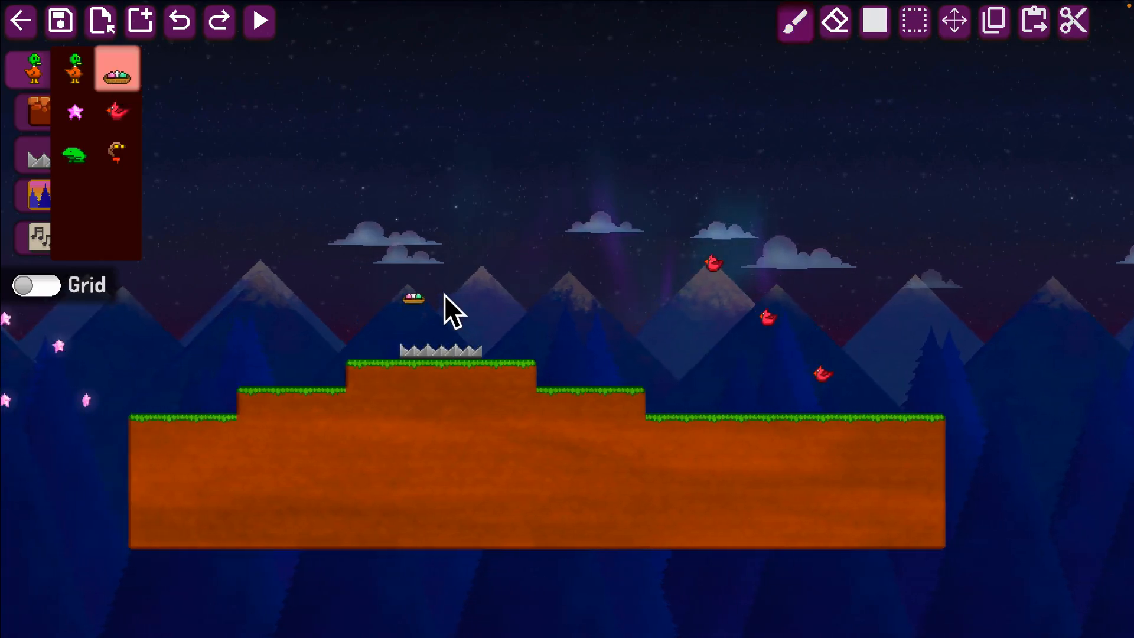
key(Left)
key(Up)
key(Right)
key(Down)
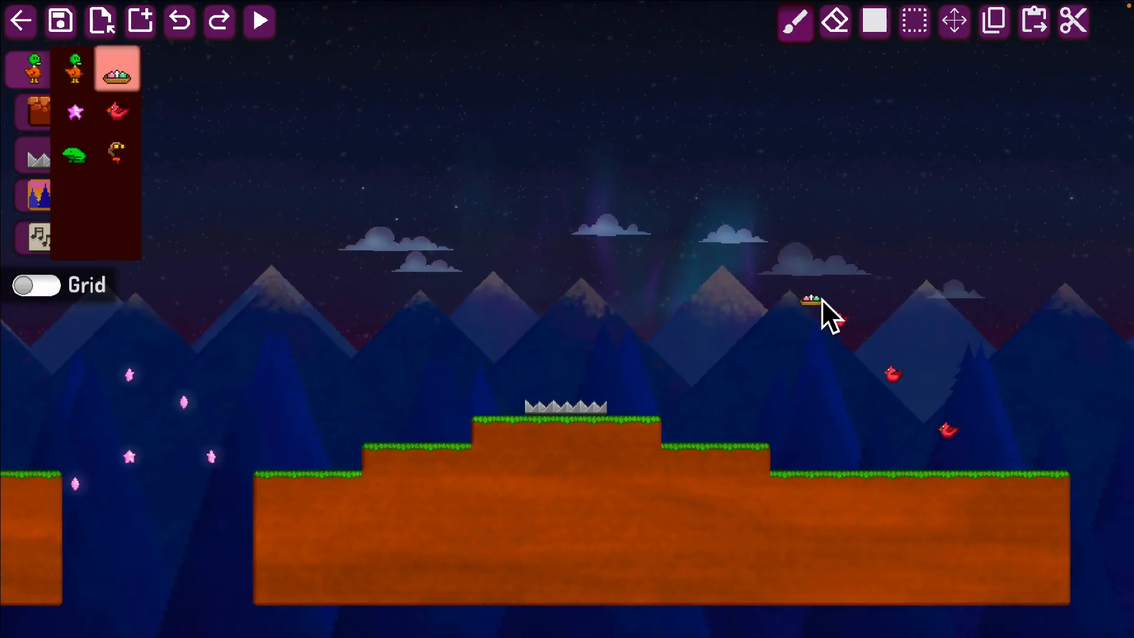
click(728, 253)
Build a three-tile-wide floating grass platform directly under the nest.
click(33, 112)
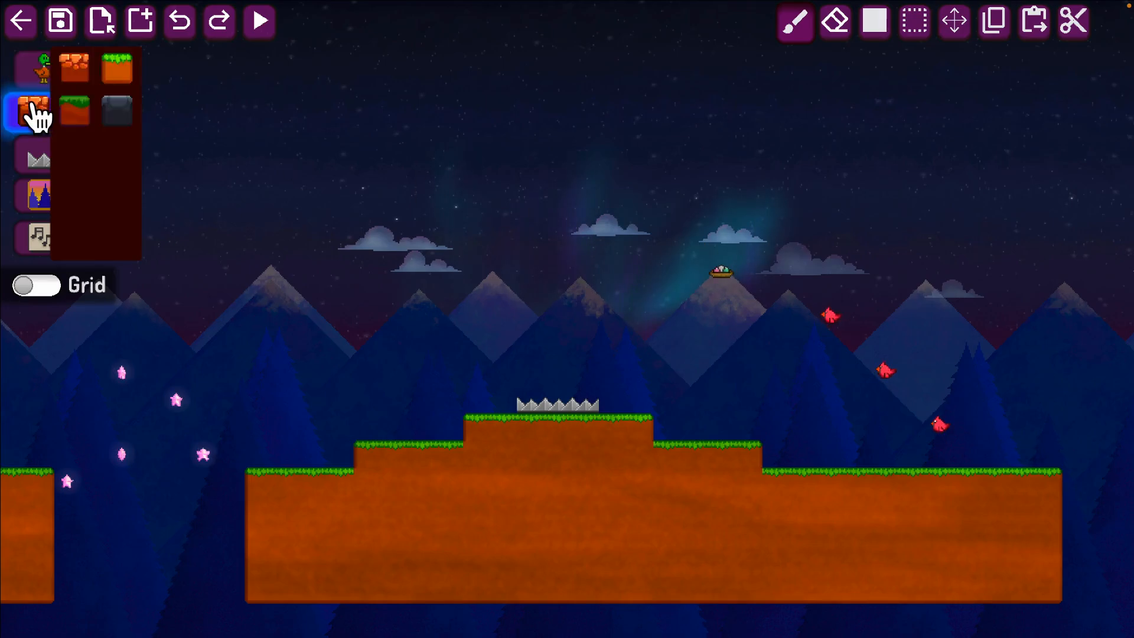
click(118, 70)
mouse_move(722, 290)
mouse_down()
mouse_move(708, 292)
mouse_move(732, 290)
mouse_up()
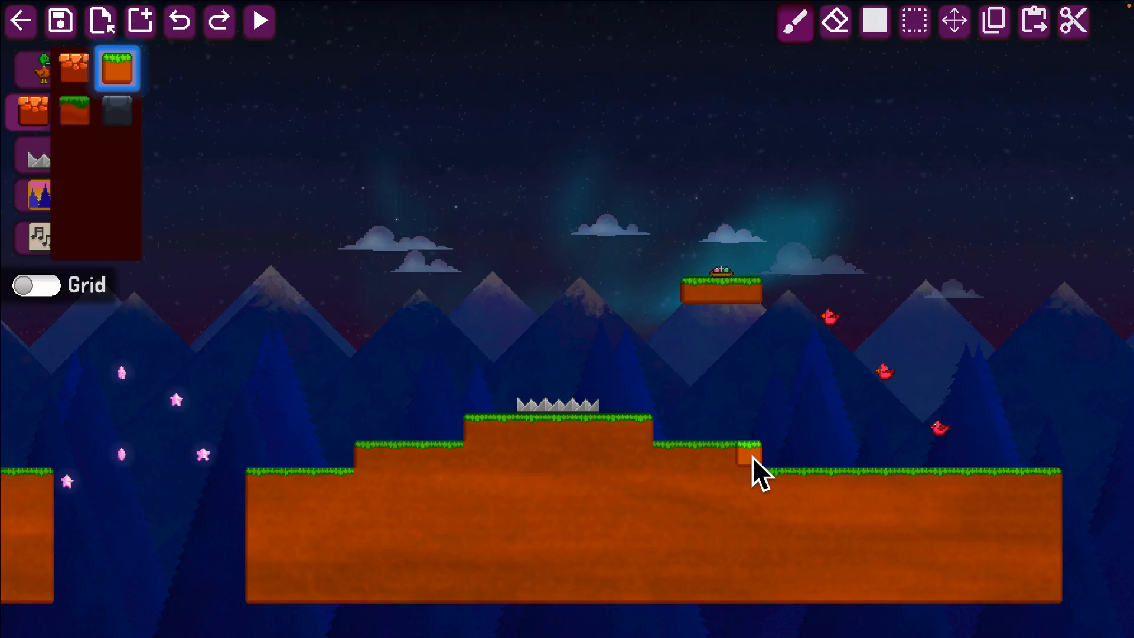
Start a play-test of the level and try to jump the duck past the spiked ball above the first platform.
key(Left)
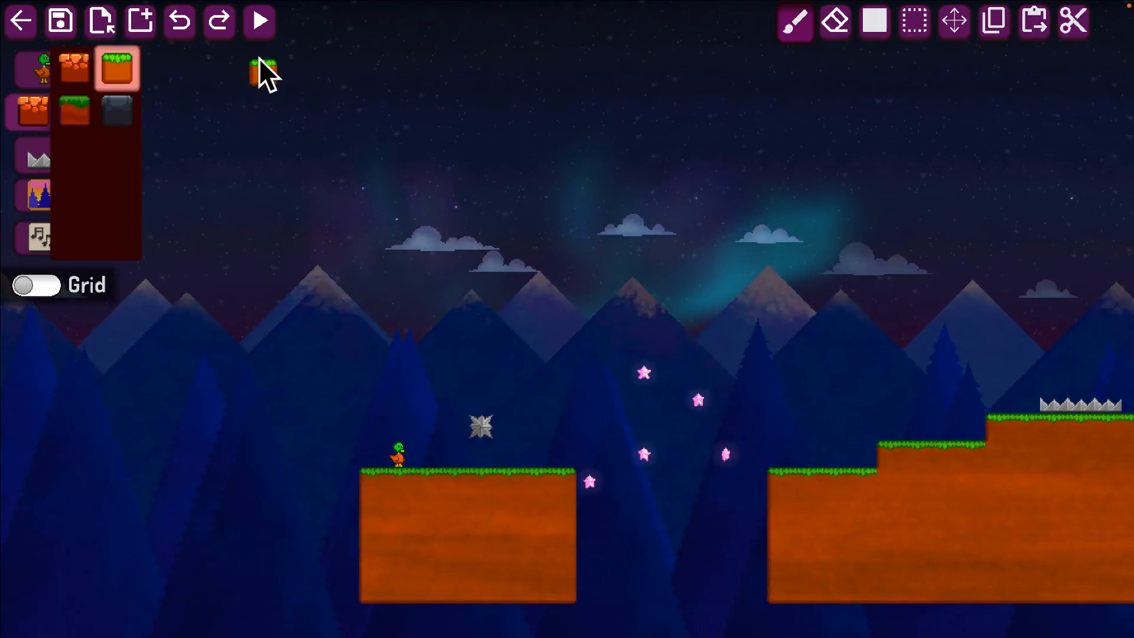
click(260, 22)
key(Right)
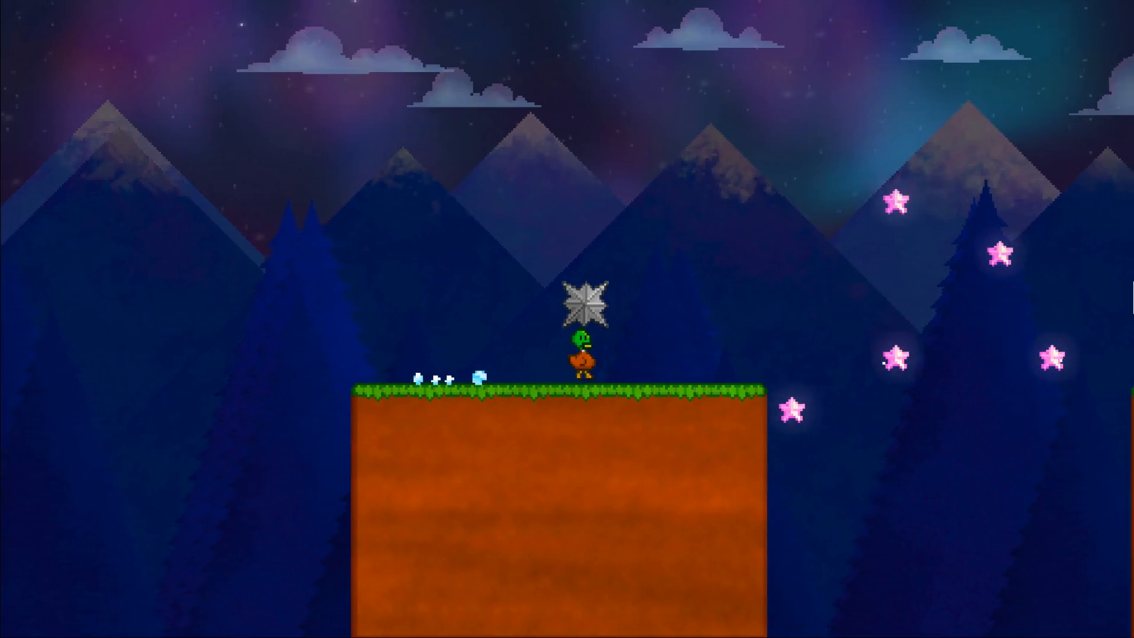
key(Left)
key(Right)
key(space)
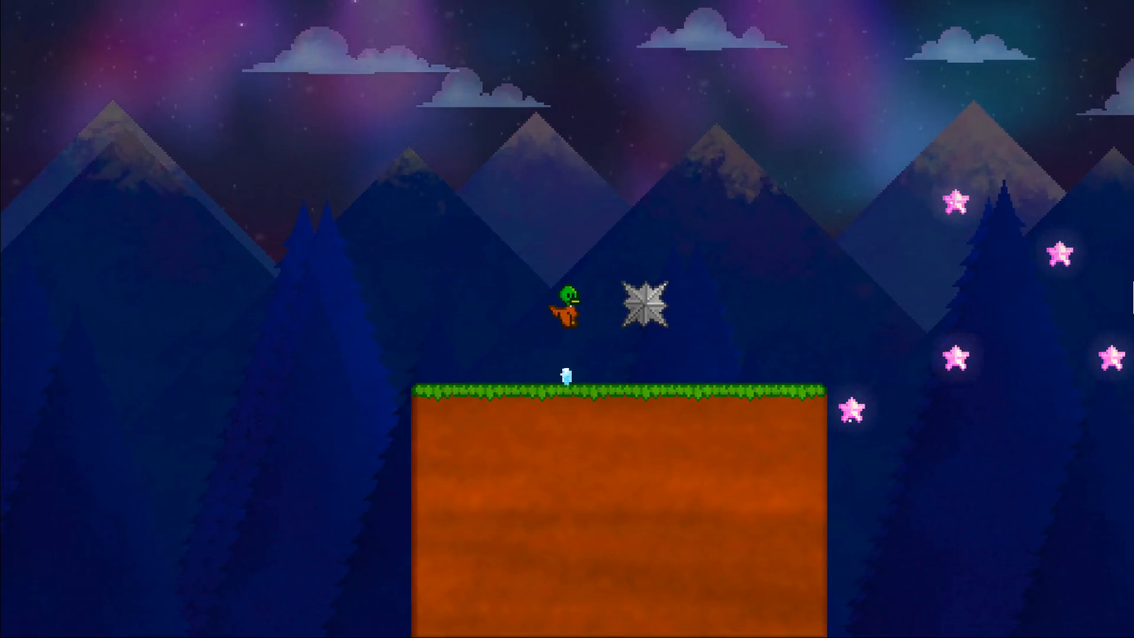
key(space)
key(Right)
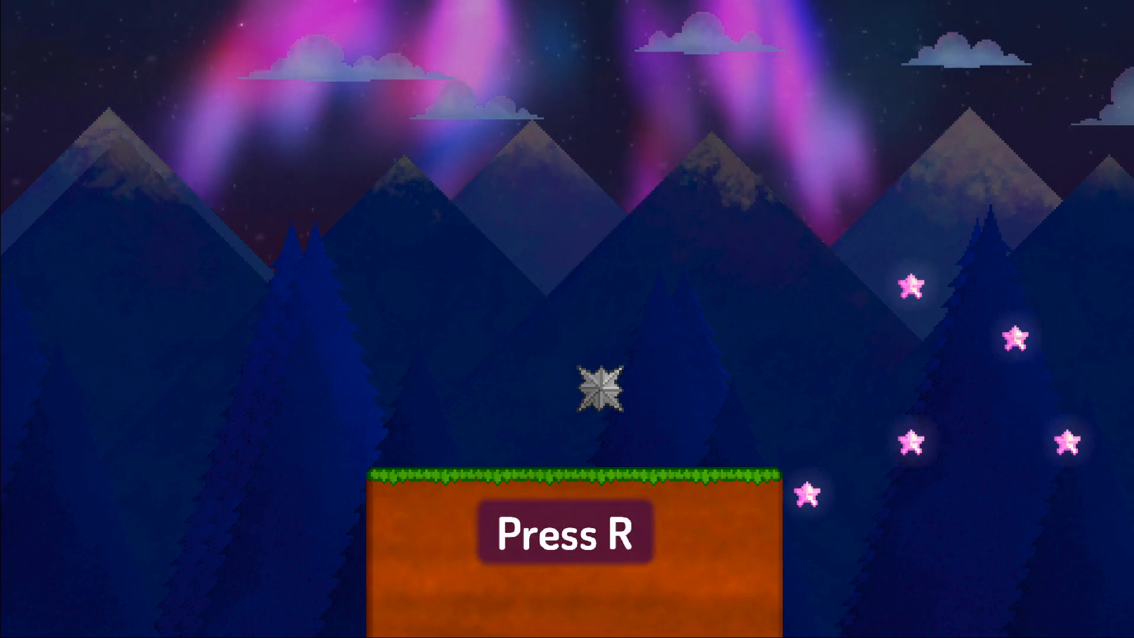
Restart the level and guide the duck beneath the hanging spiked ball towards the far edge of the first platform.
key(r)
key(Right)
key(space)
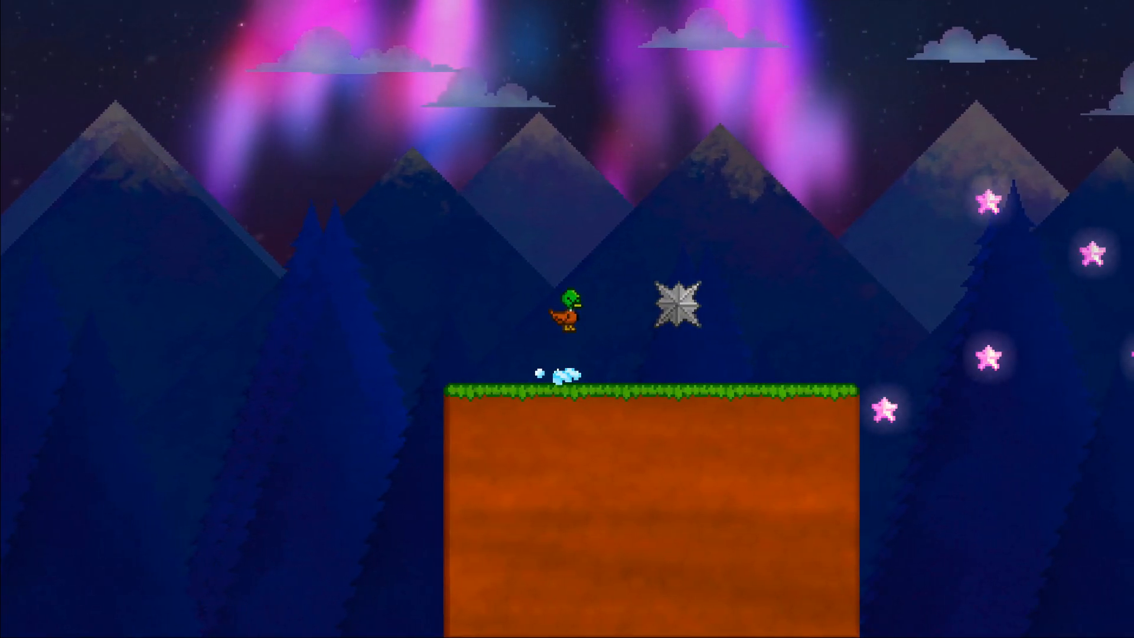
key(Left)
key(Right)
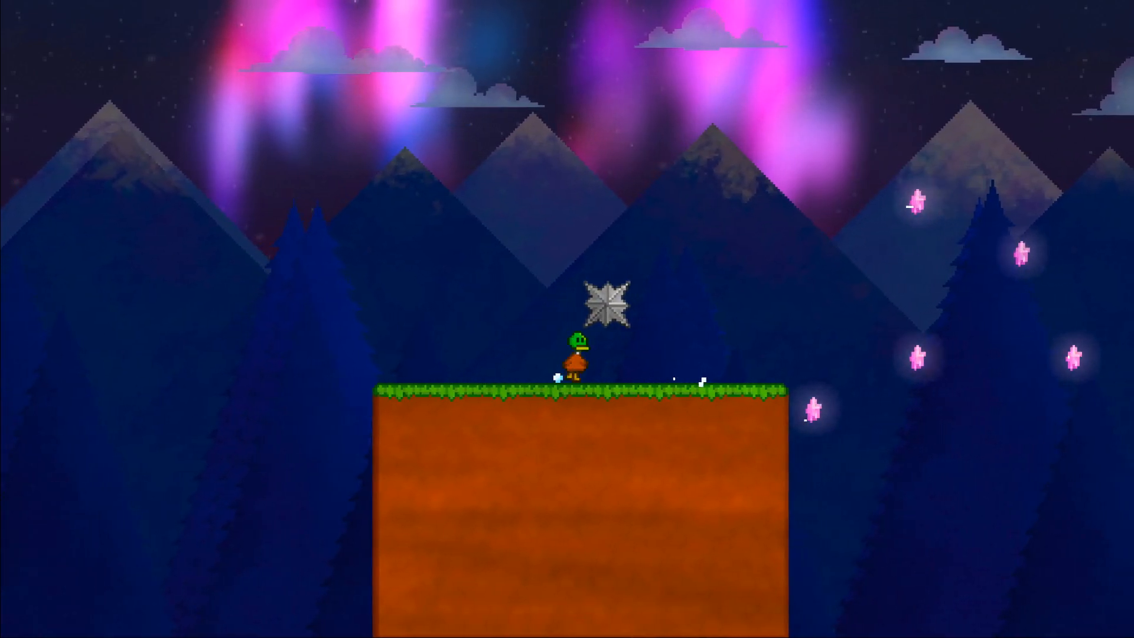
key(Left)
key(Right)
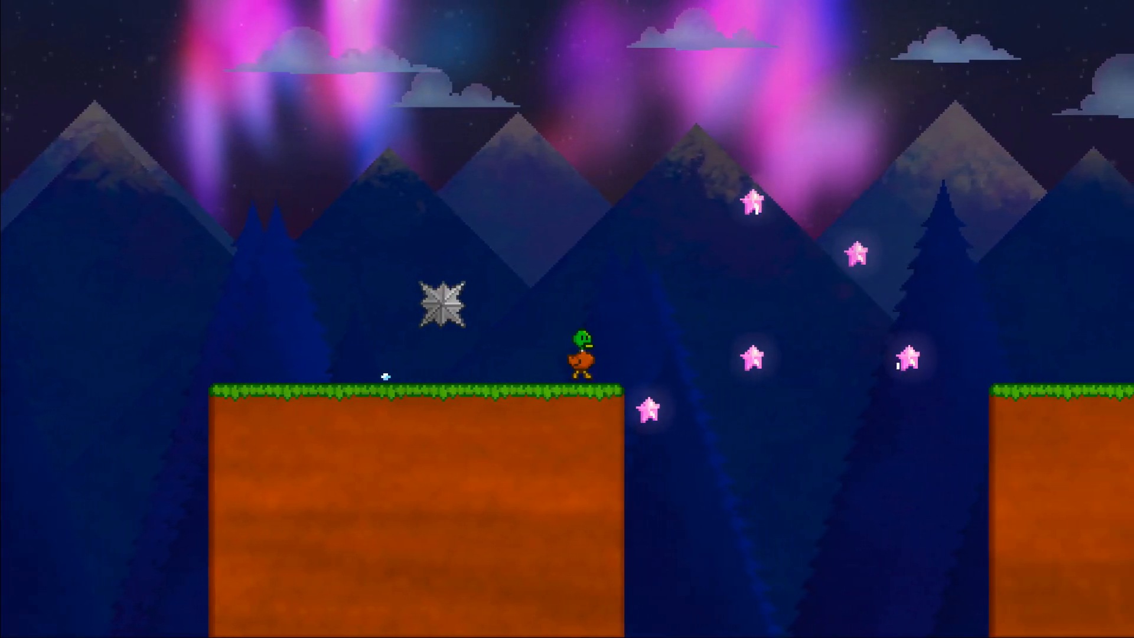
key(Right)
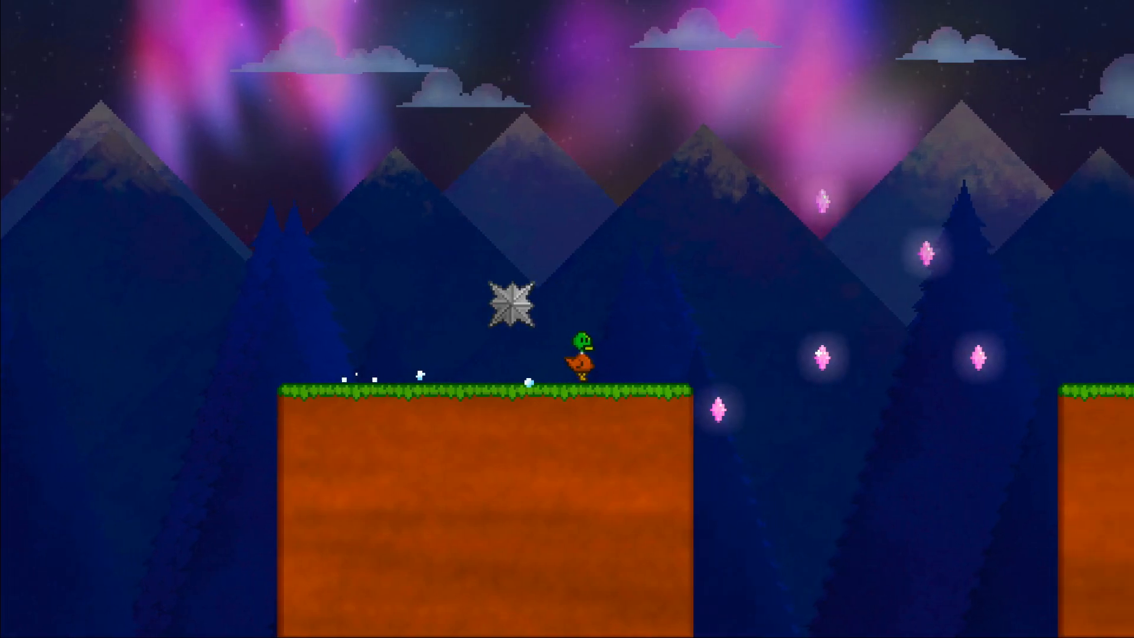
Jump the duck across the gap to the stepped hill, collecting pink stars on the way.
key(space)
key(Left)
key(Right)
key(space)
key(space)
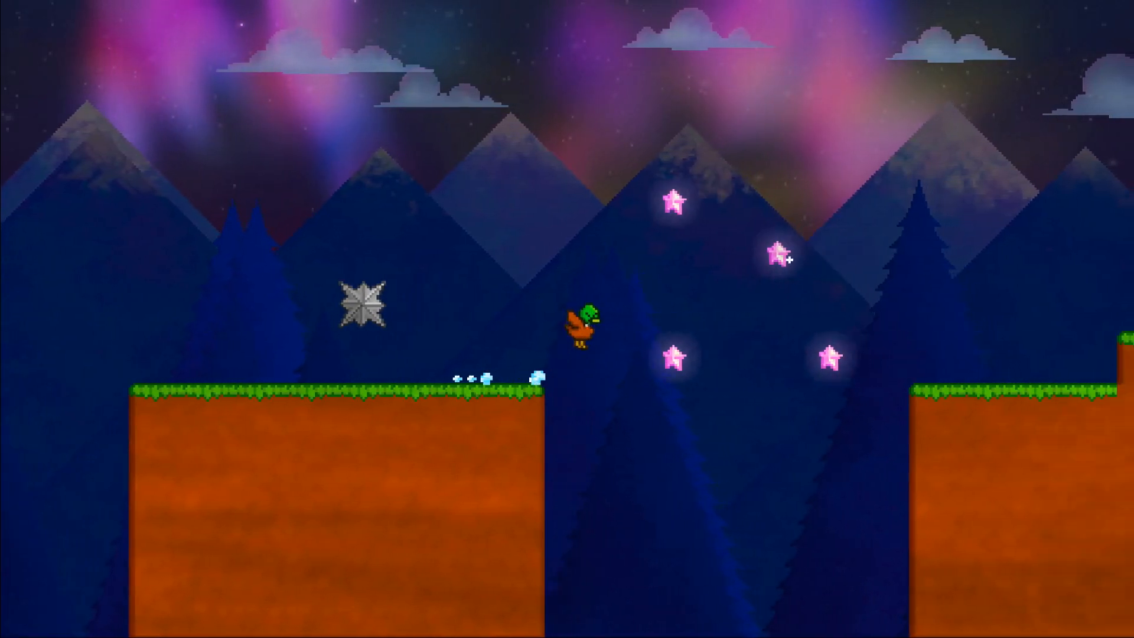
key(Left)
key(space)
key(Right)
key(space)
key(Left)
key(space)
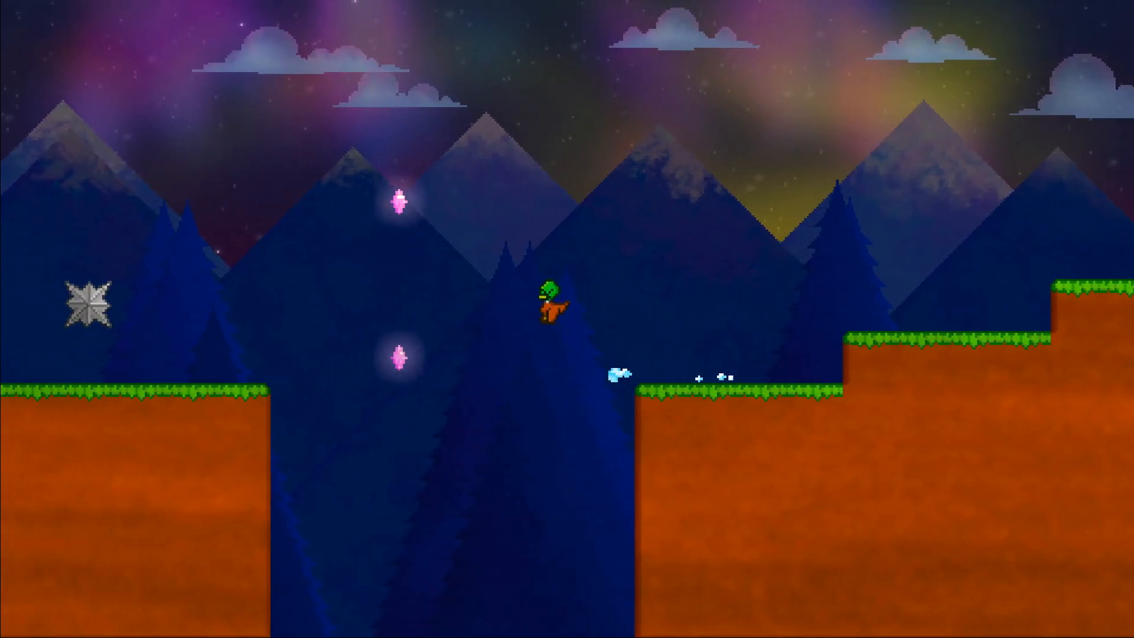
Fly the duck back over the gap to collect the remaining pink stars, and return to the stepped hill.
key(space)
key(Right)
key(space)
key(space)
key(Left)
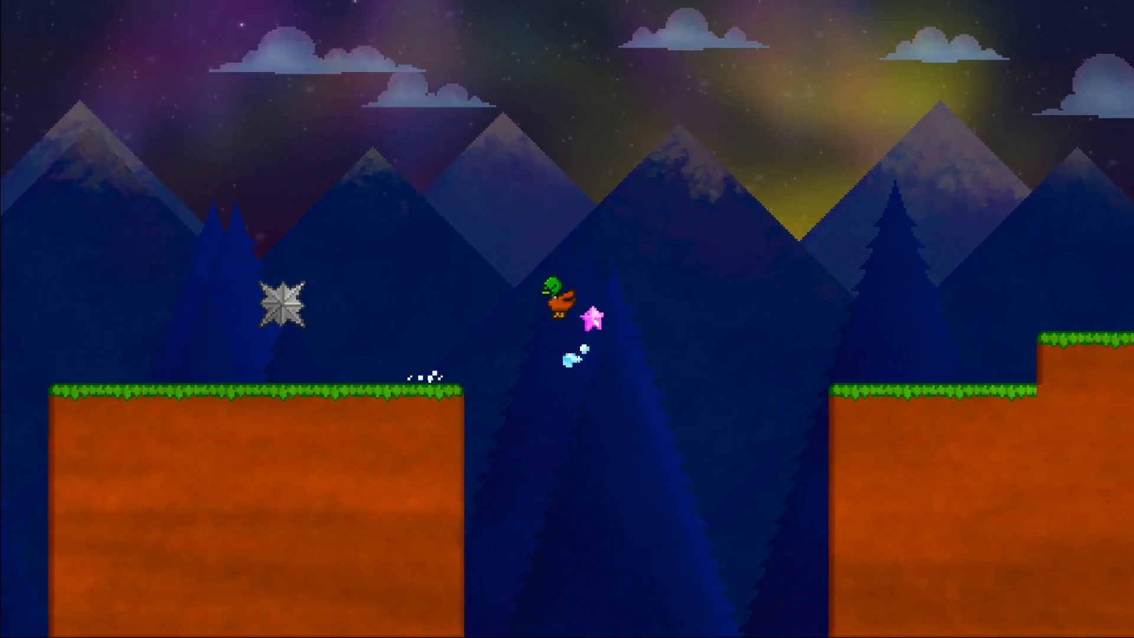
key(Right)
key(space)
Climb the stepped hill with the duck and jump over the spikes on its top.
key(space)
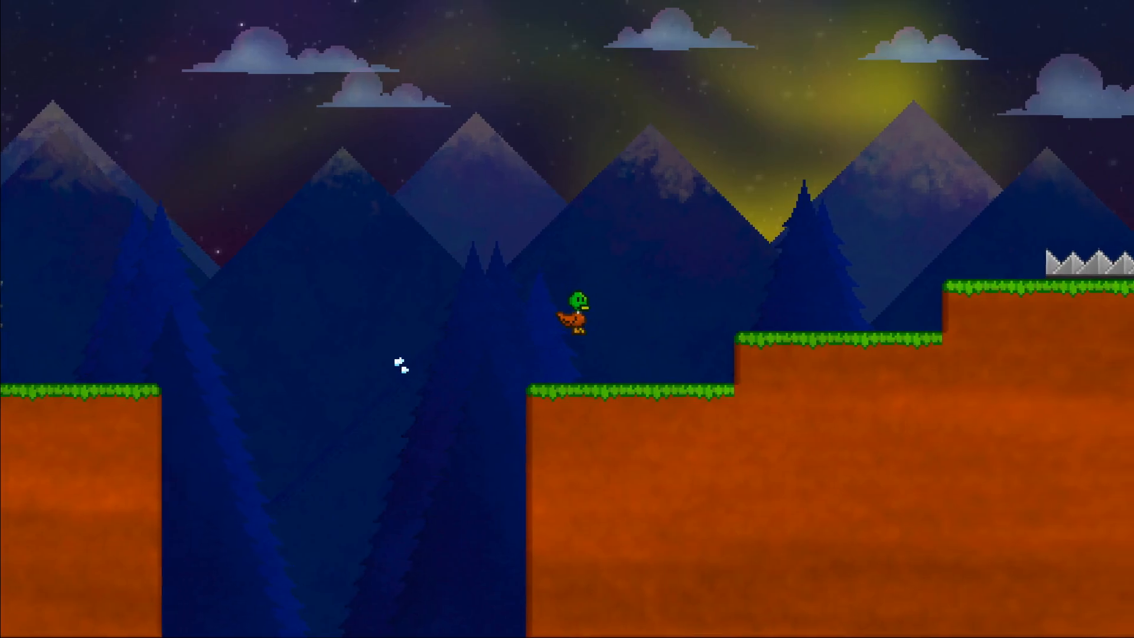
key(space)
key(space)
key(Right)
key(space)
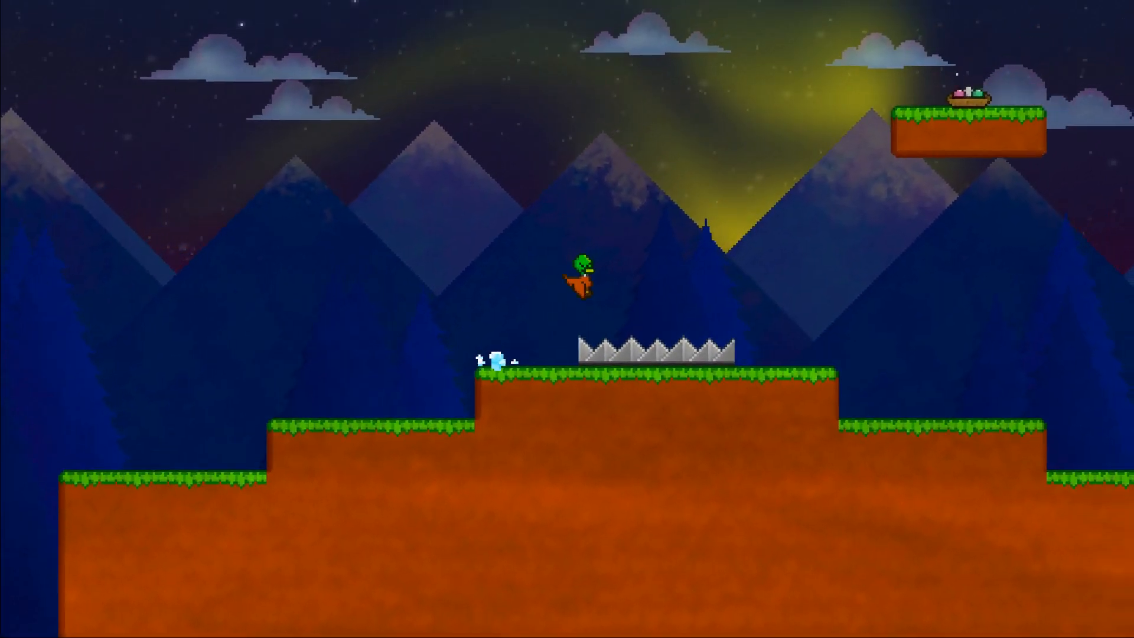
key(space)
key(Left)
key(Right)
key(space)
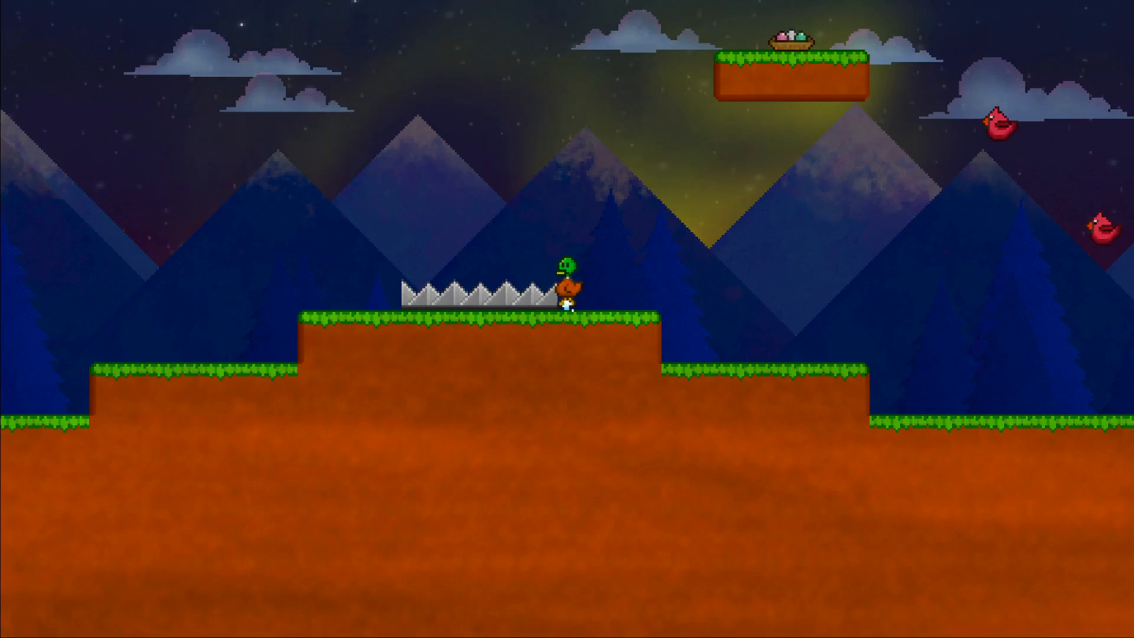
Hop the duck back over the hilltop spikes, then cross them again and fly towards the red birds.
key(Right)
key(Left)
key(Right)
key(Left)
key(Right)
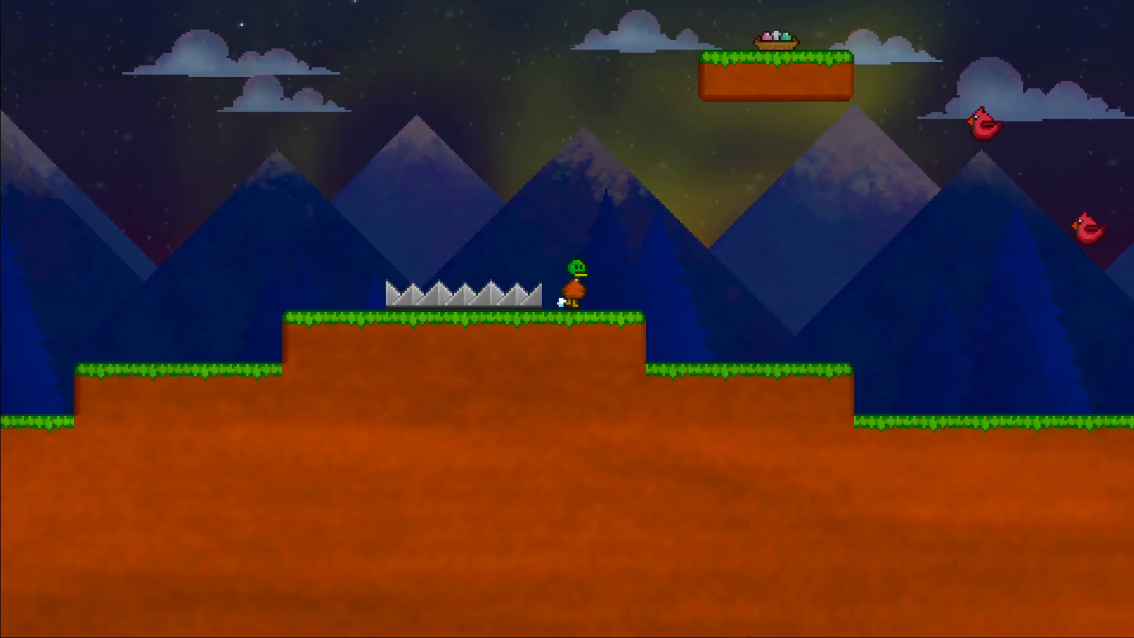
key(Left)
key(space)
key(Right)
key(space)
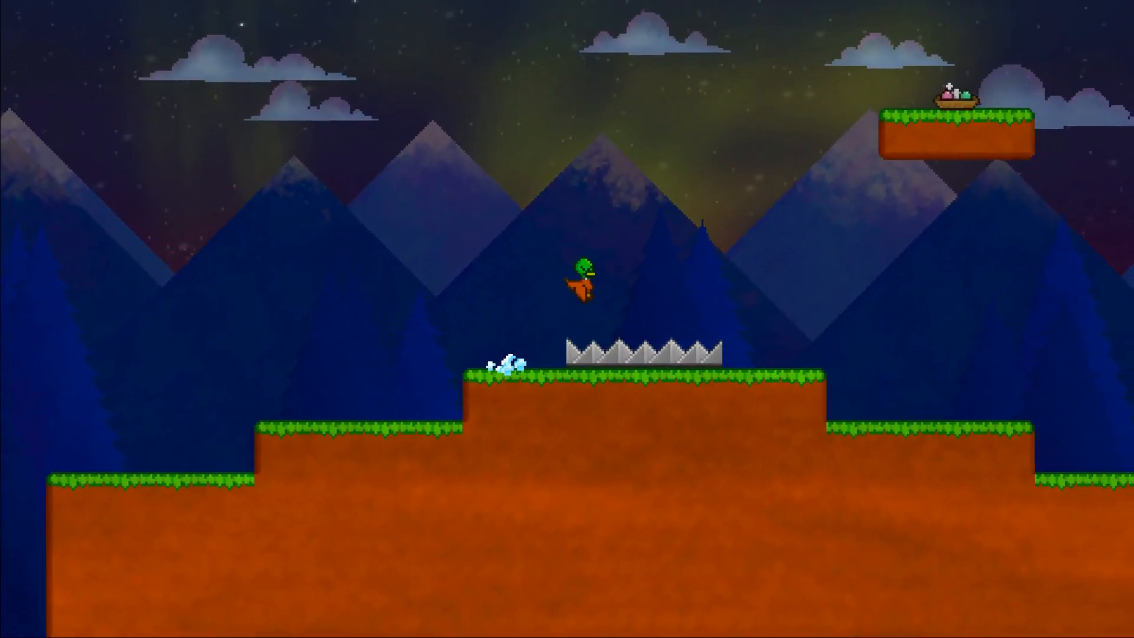
key(space)
key(space)
key(space)
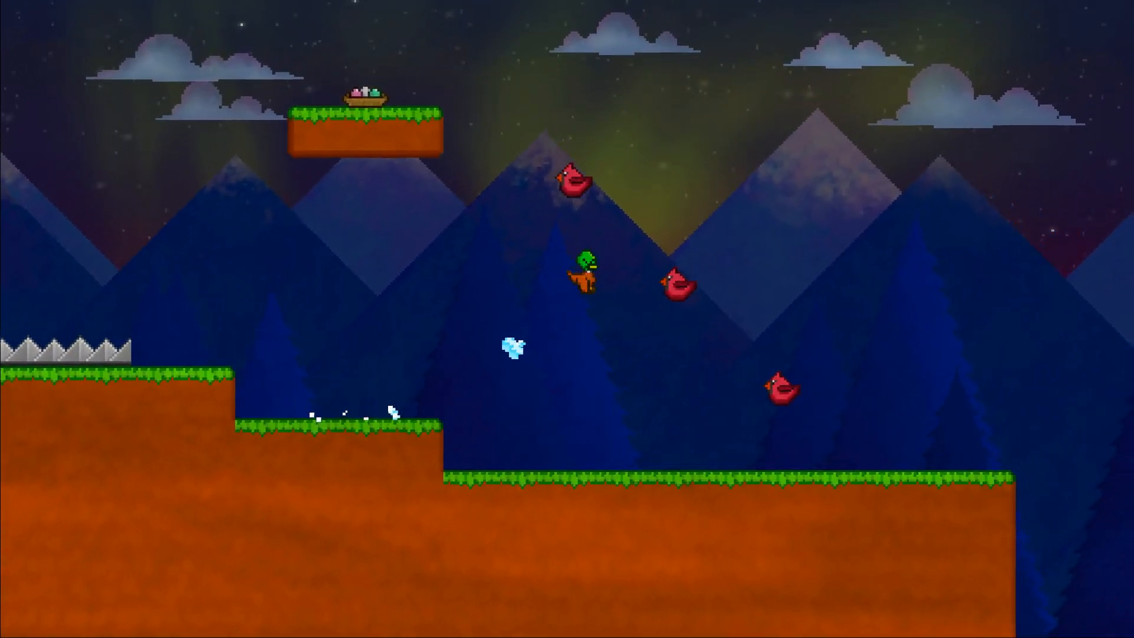
Move the duck down past the red birds to the far side of the lowest one.
key(Left)
key(Right)
key(Left)
key(Right)
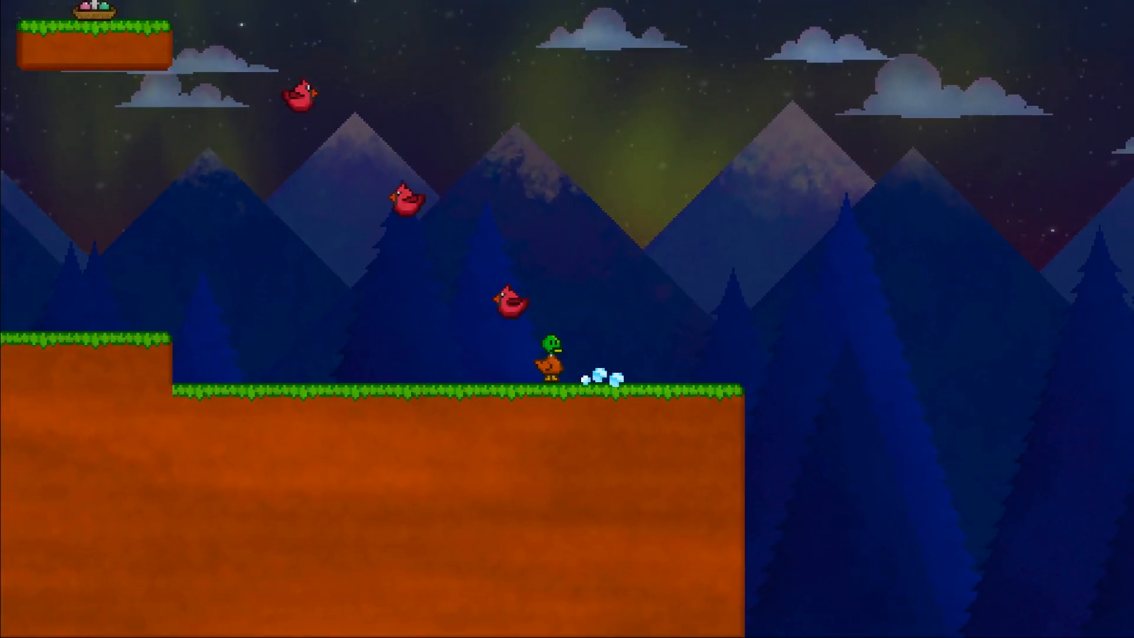
key(Left)
key(Right)
key(space)
key(Left)
key(Right)
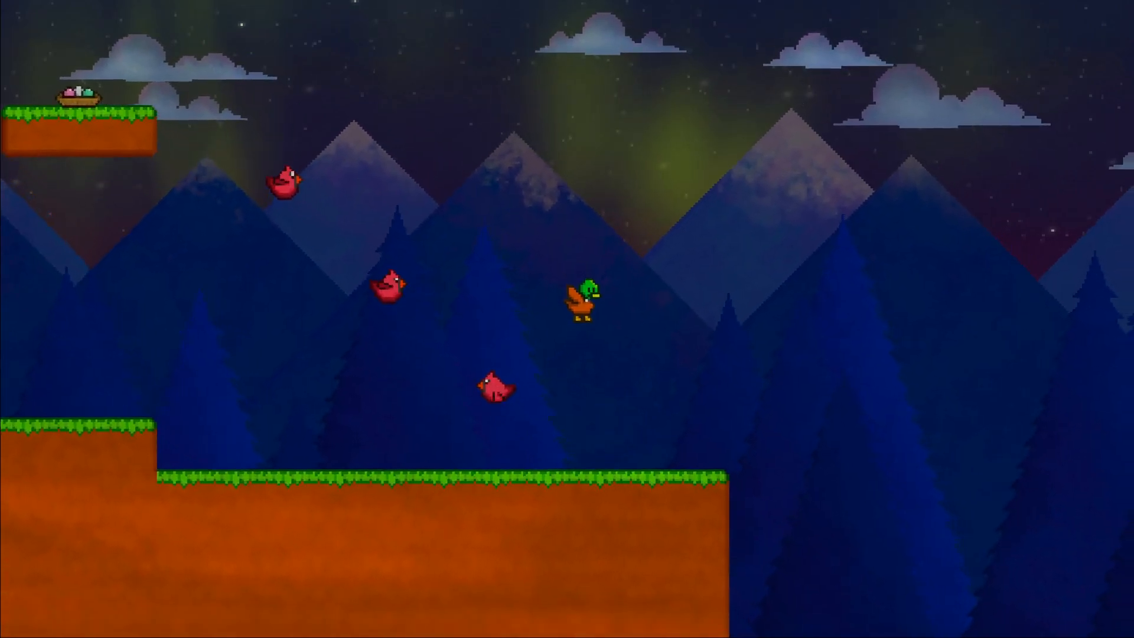
Jump the duck onto the lowest red bird and bounce off it towards the upper birds.
key(Left)
key(space)
key(Right)
key(Left)
key(space)
key(space)
key(Right)
key(Left)
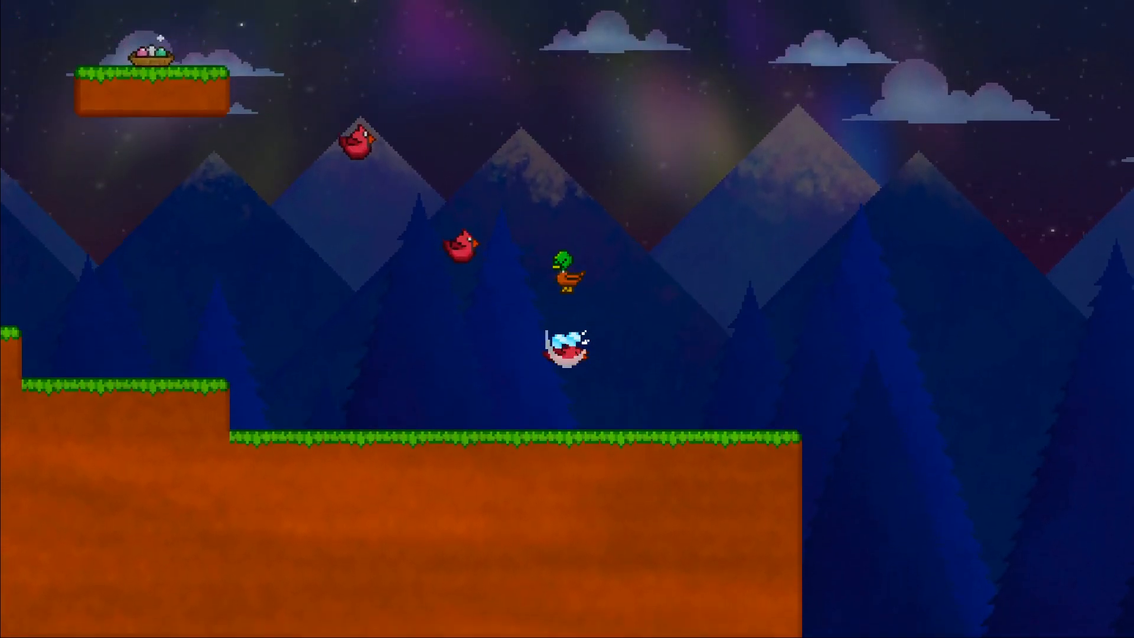
Bounce the duck up over the remaining red birds and land it in the egg nest on the floating platform.
key(space)
key(Left)
key(space)
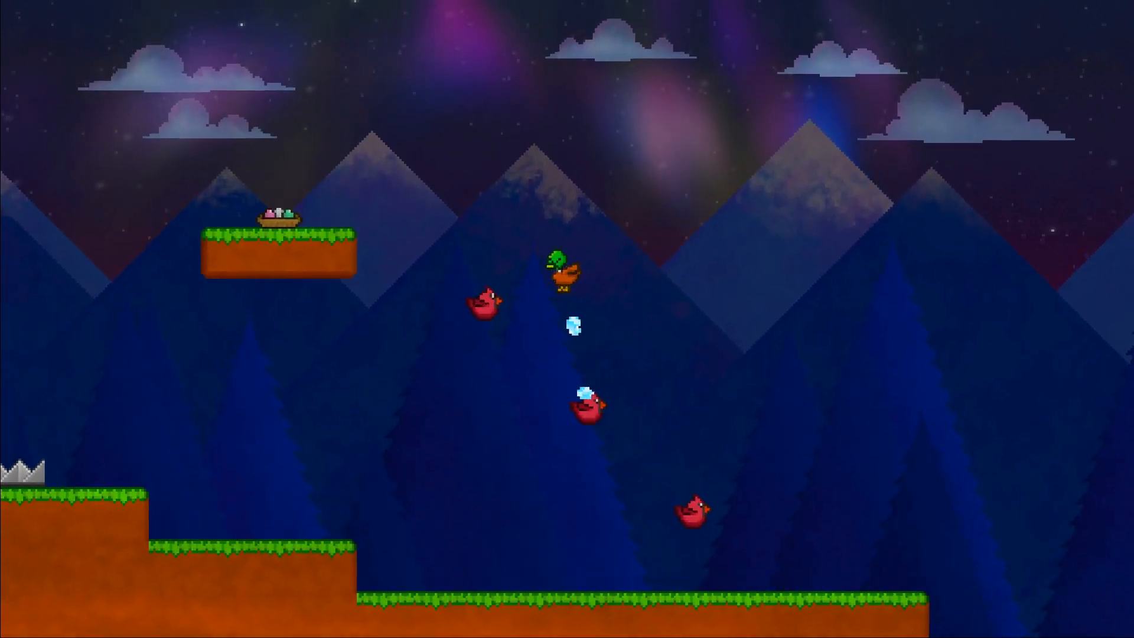
key(Left)
key(space)
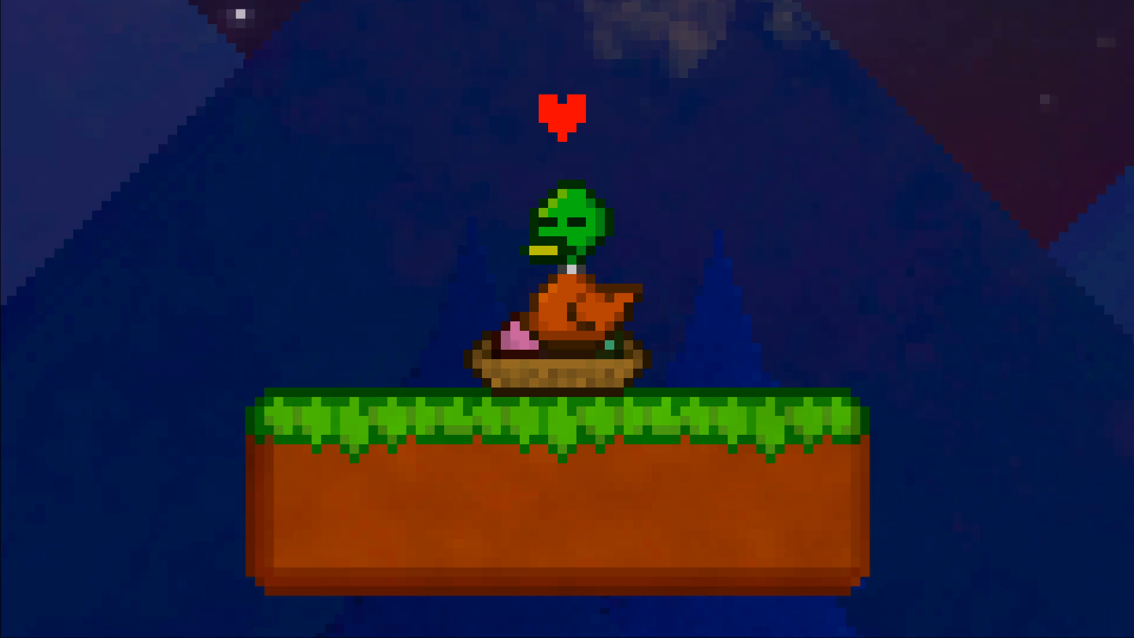
Examine the whole level layout in the editor, from the duck's start to the red birds.
key(d)
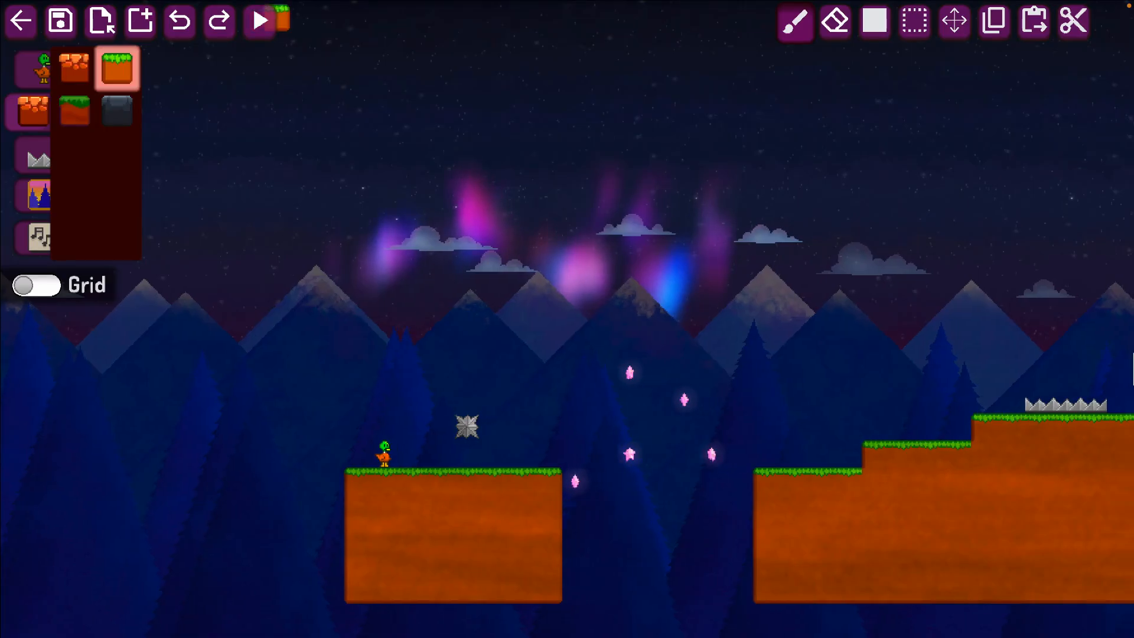
key(s)
key(a)
key(w)
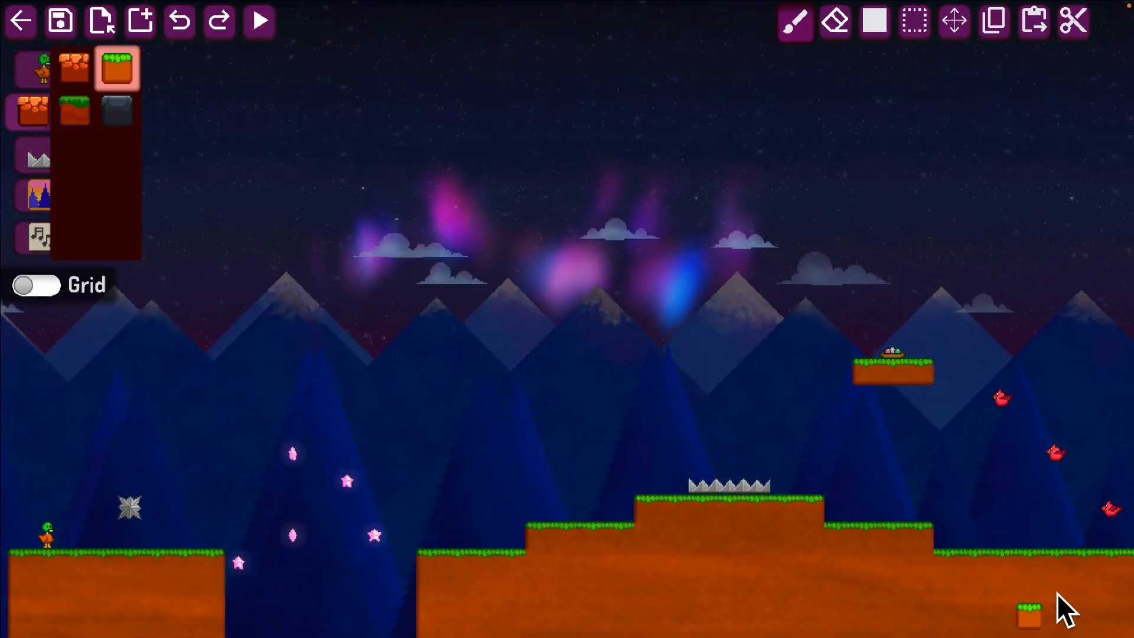
scroll(1058, 593, down, 2)
key(d)
key(w)
key(a)
key(s)
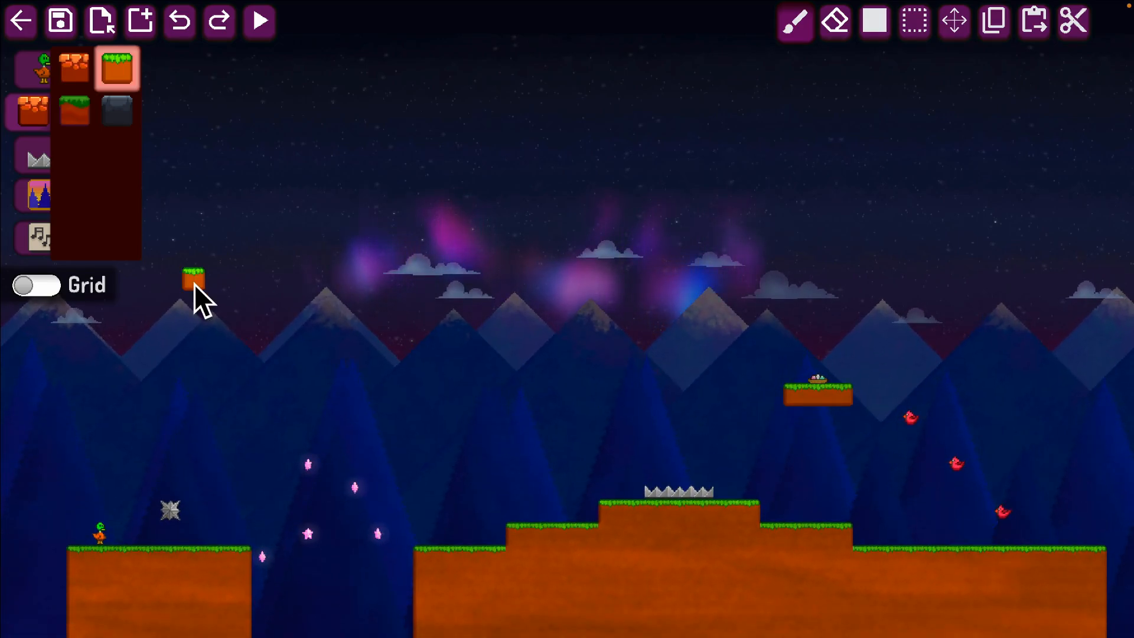
Start saving the level and enter "Night time smiles" as the file name.
click(63, 23)
triple_click(466, 408)
key(BackSpace)
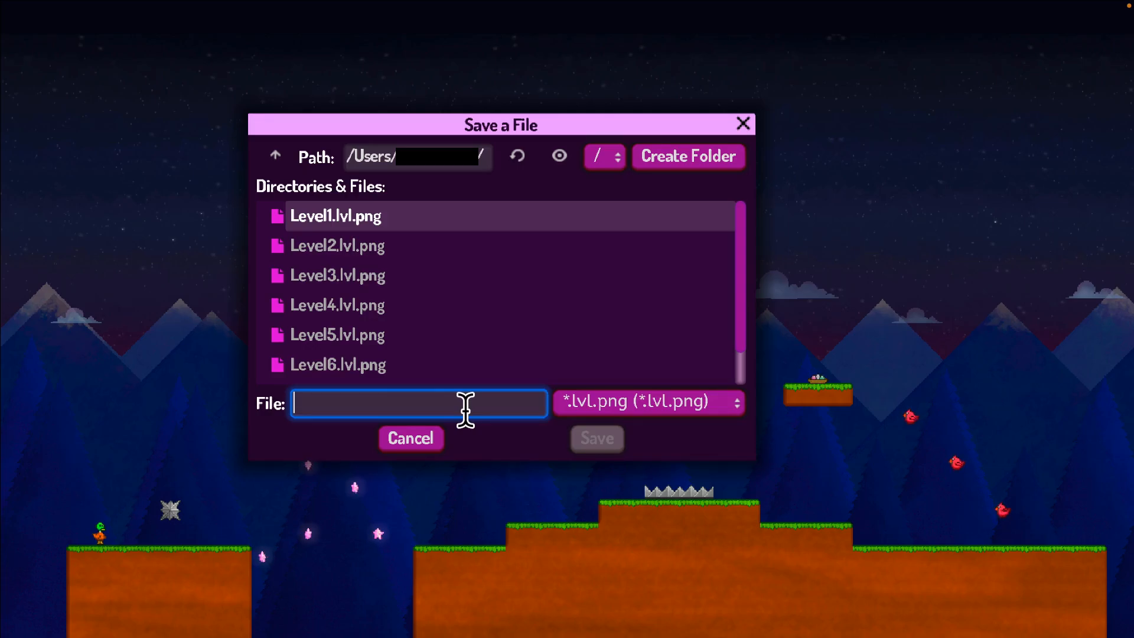
text(Night time smiles)
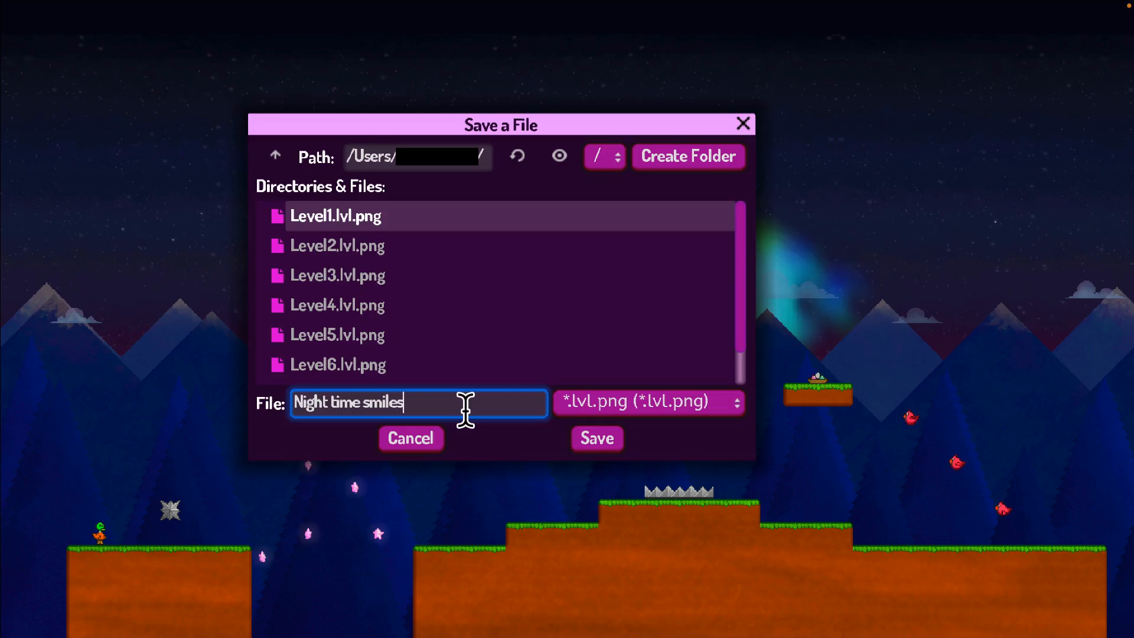
Switch the save file type to *.json and back to *.lvl.png.
click(662, 410)
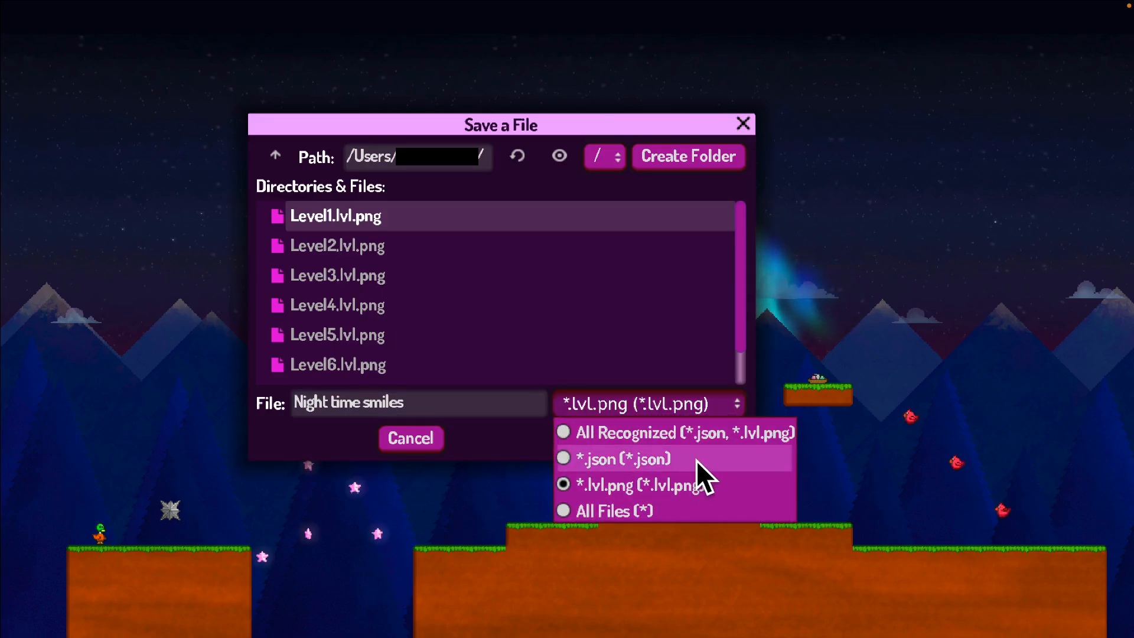
click(680, 456)
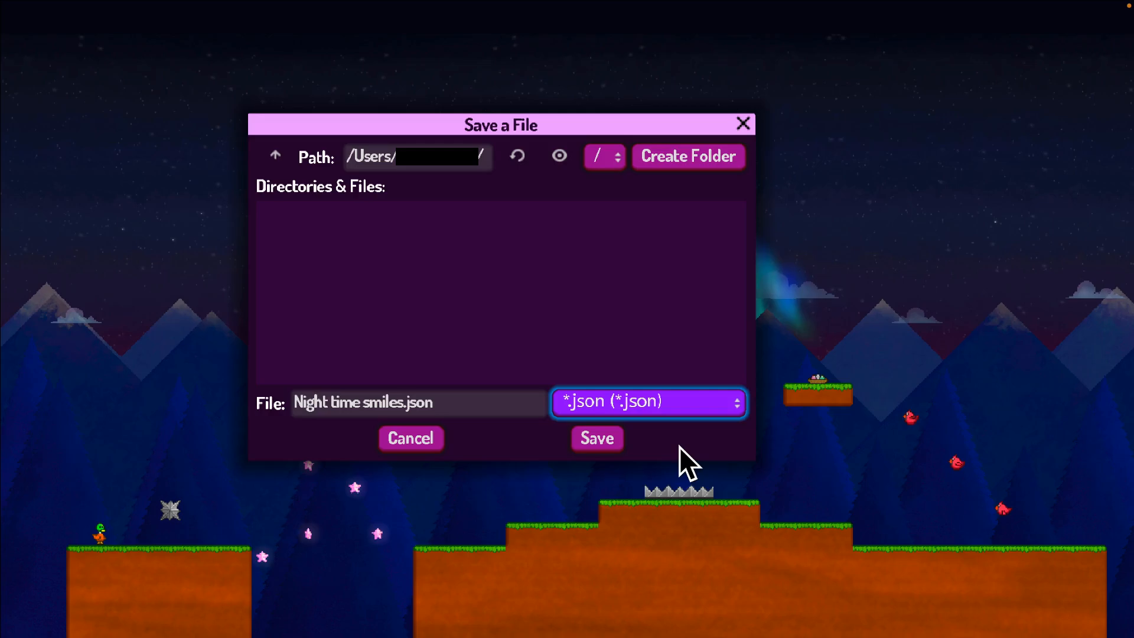
click(638, 413)
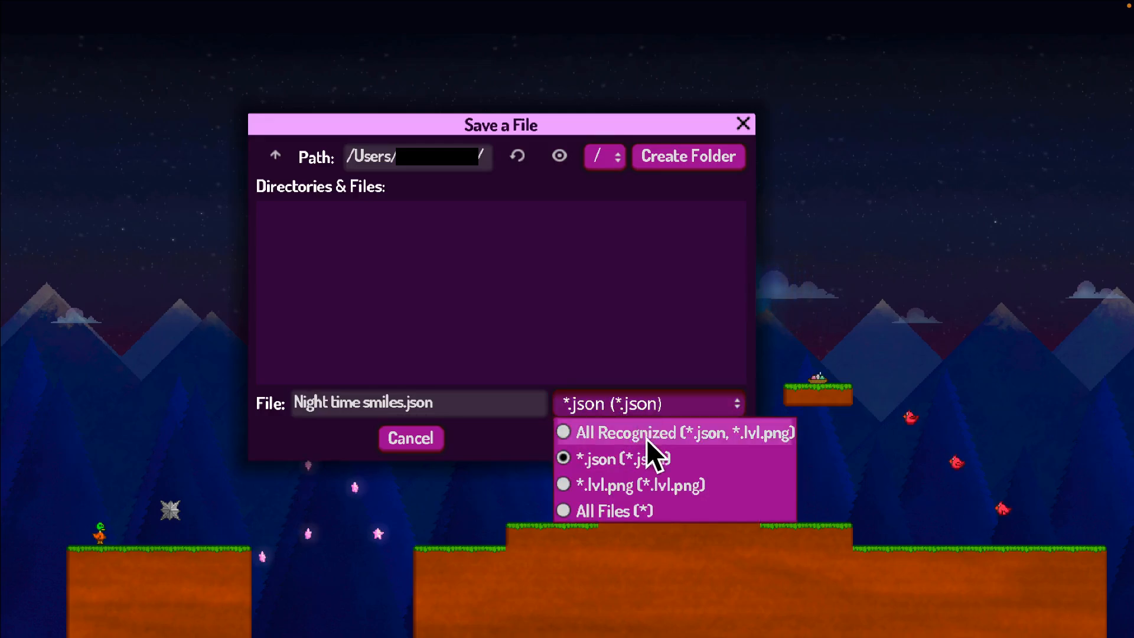
click(648, 483)
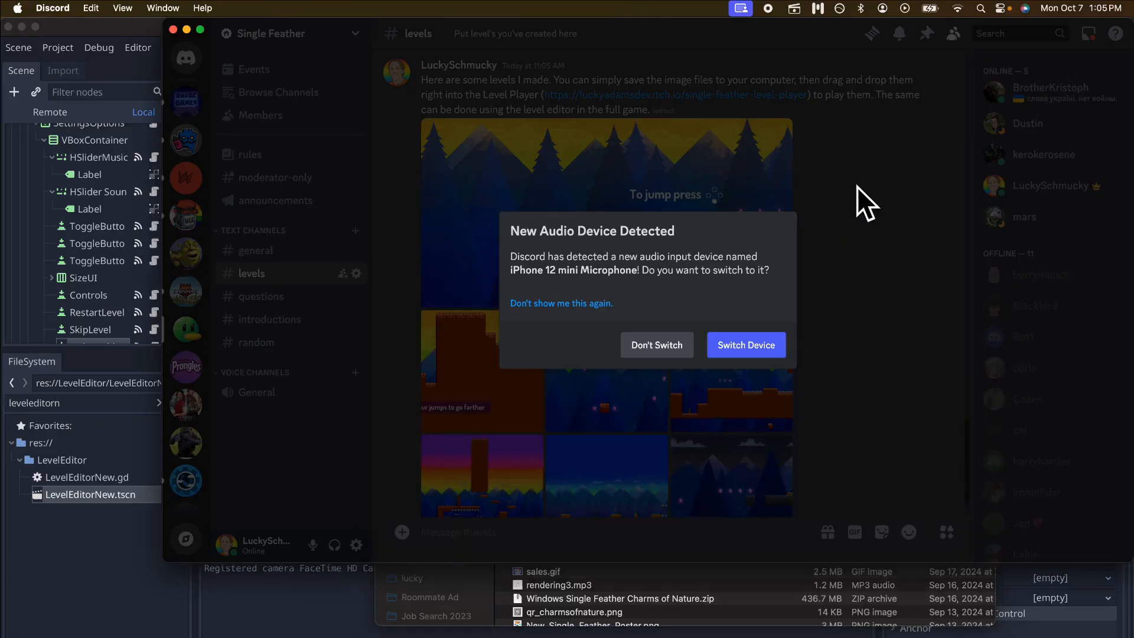
View the first level image in Discord's levels channel and preview Level1.lvl.png from Finder's Downloads folder, closing the preview.
click(659, 343)
click(657, 199)
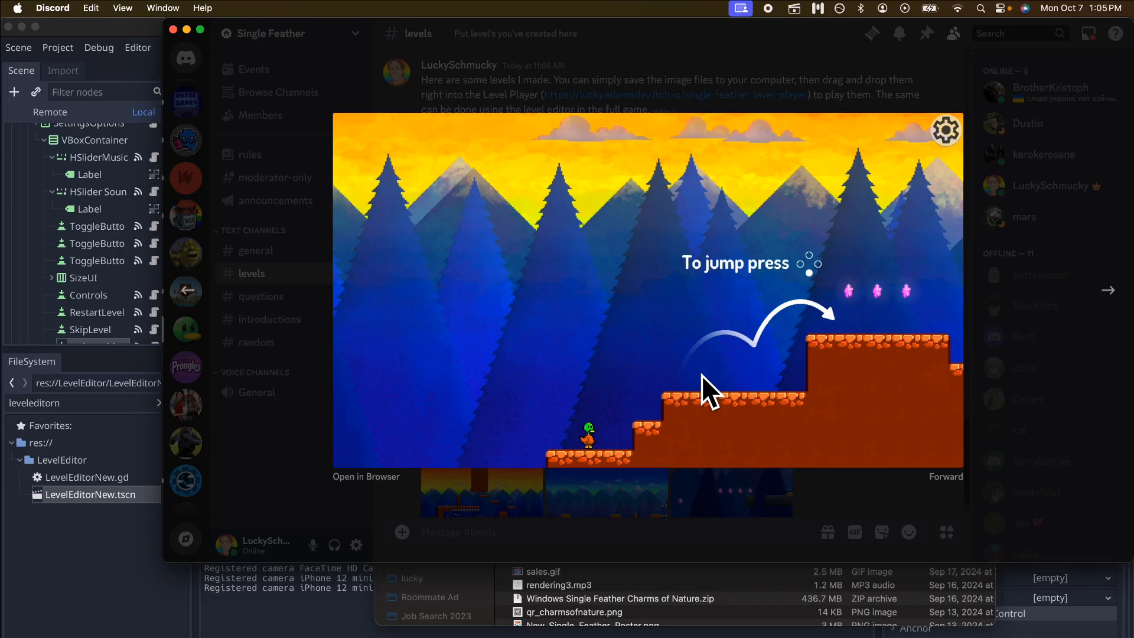
click(678, 626)
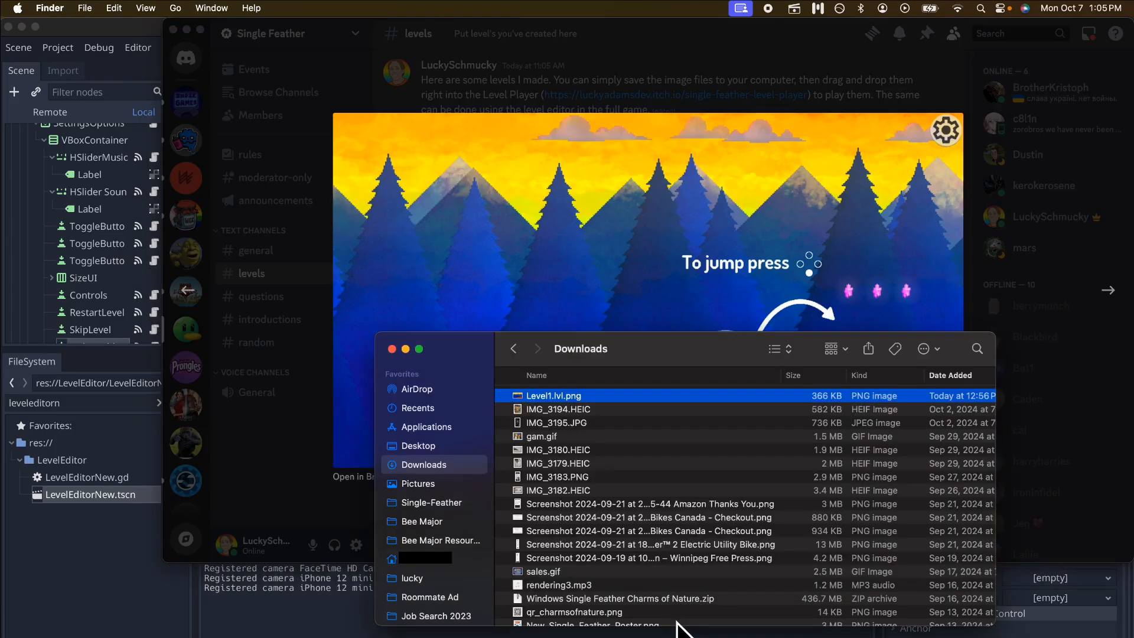
double_click(541, 395)
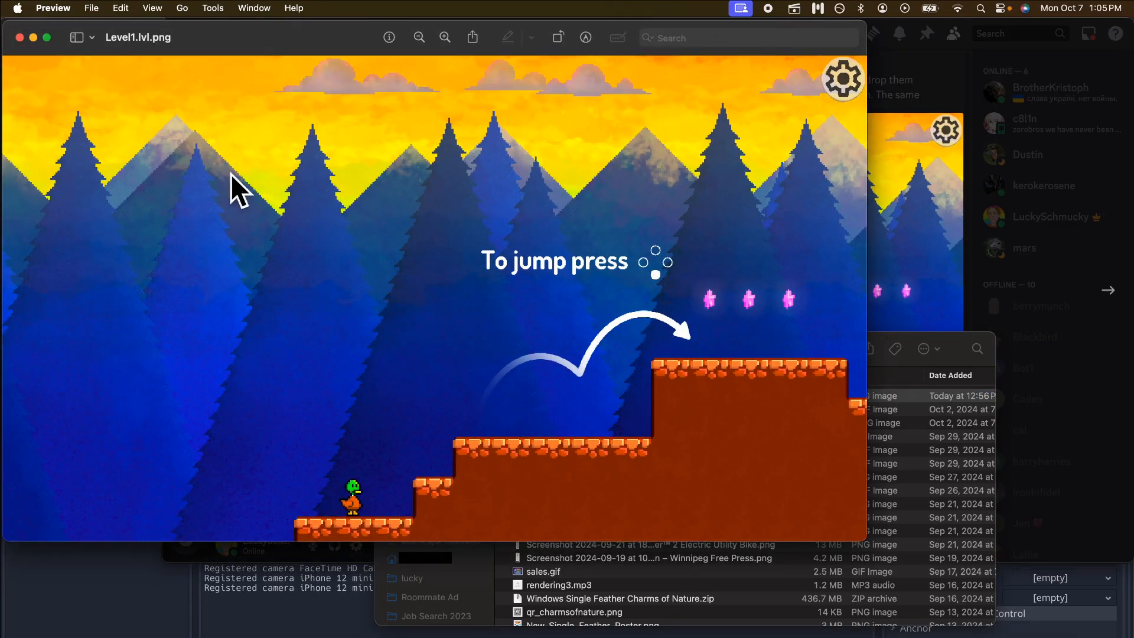
click(20, 38)
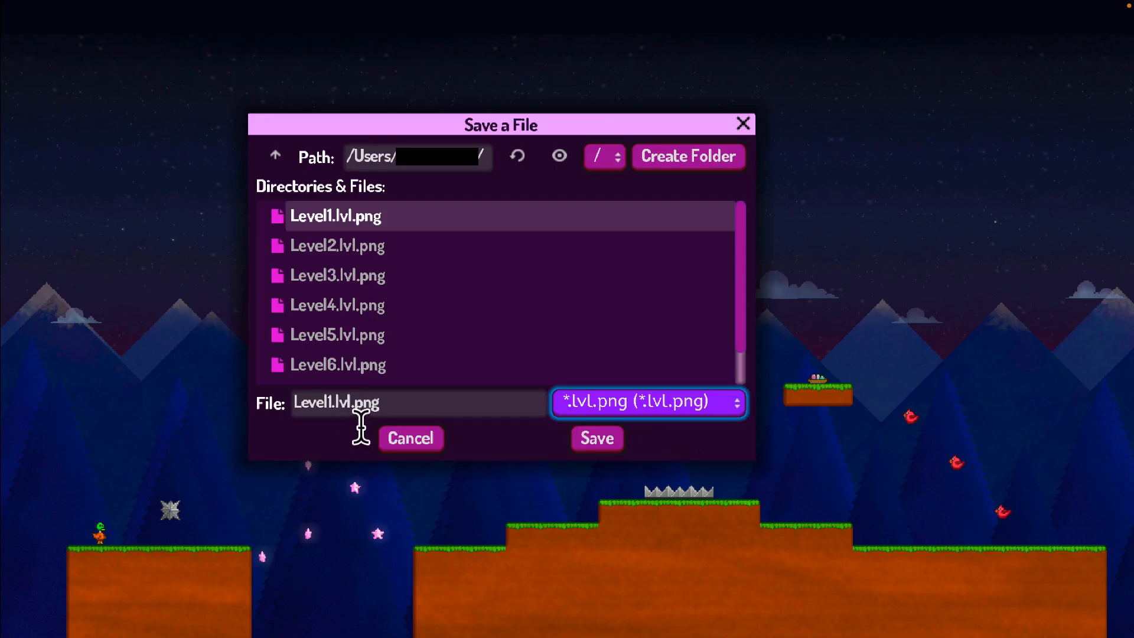
Save the level as a *.json file named "Night time fun".
click(581, 402)
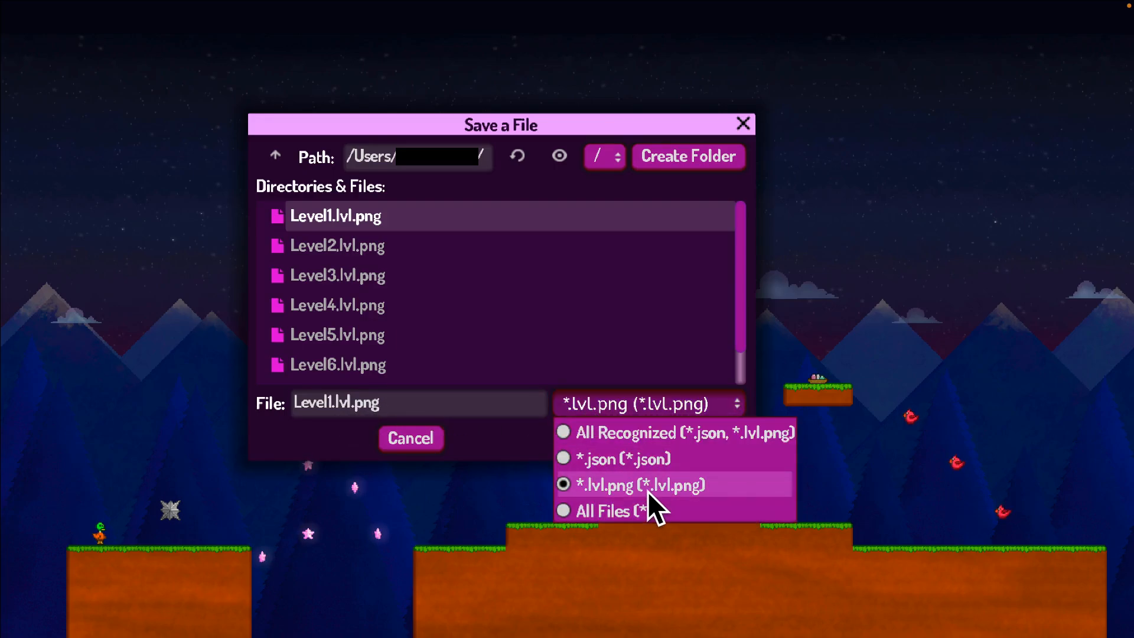
click(709, 484)
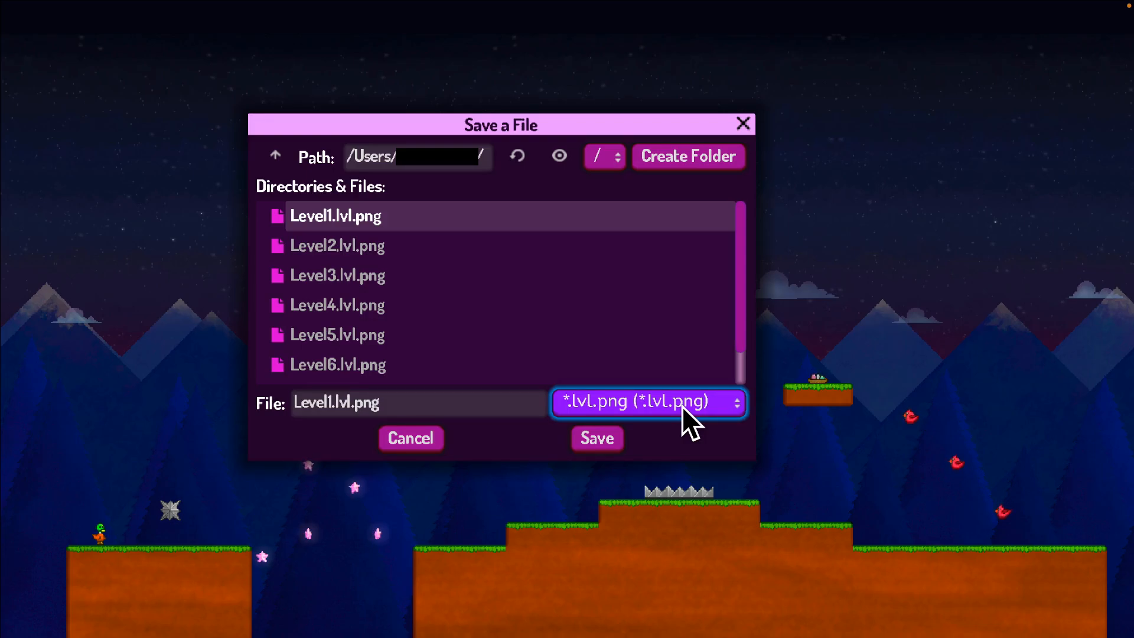
click(682, 406)
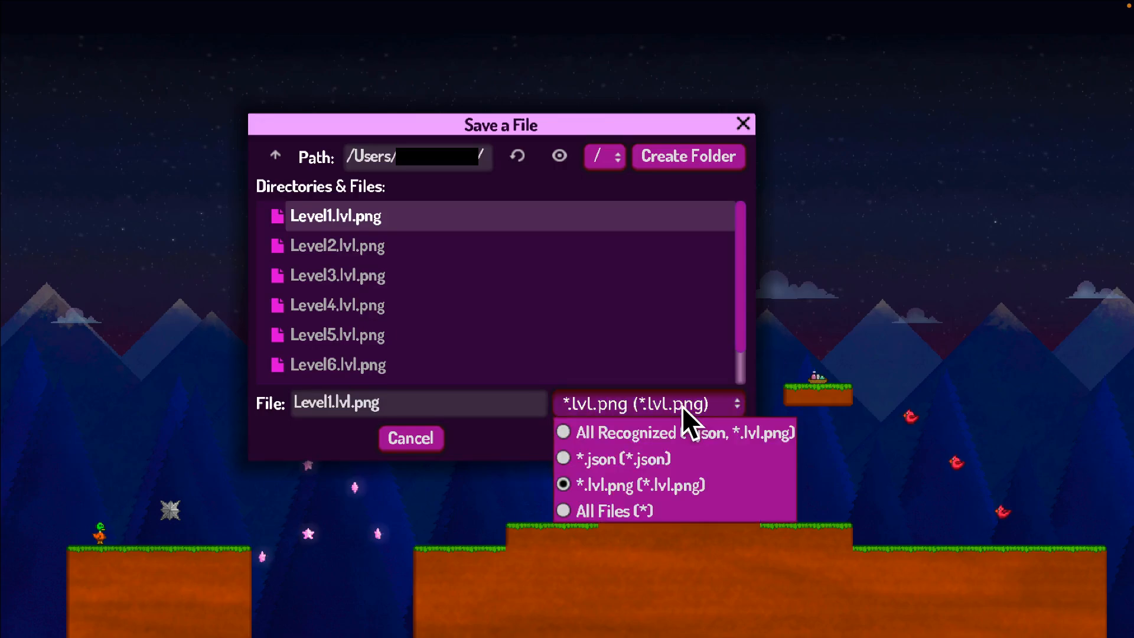
click(641, 458)
click(468, 410)
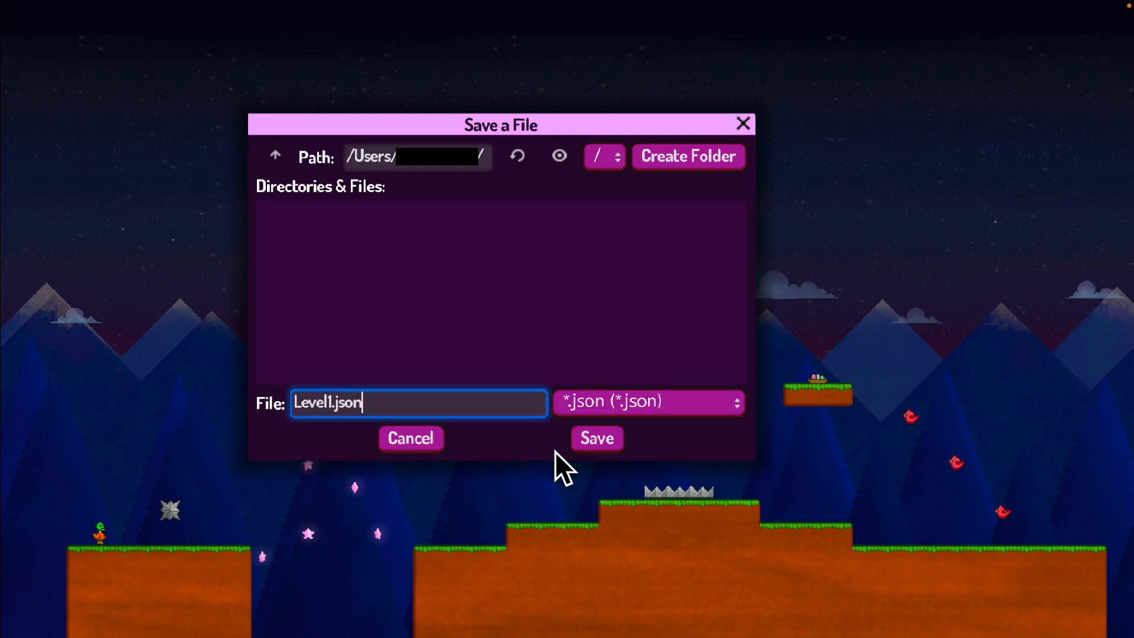
key(shift+Home)
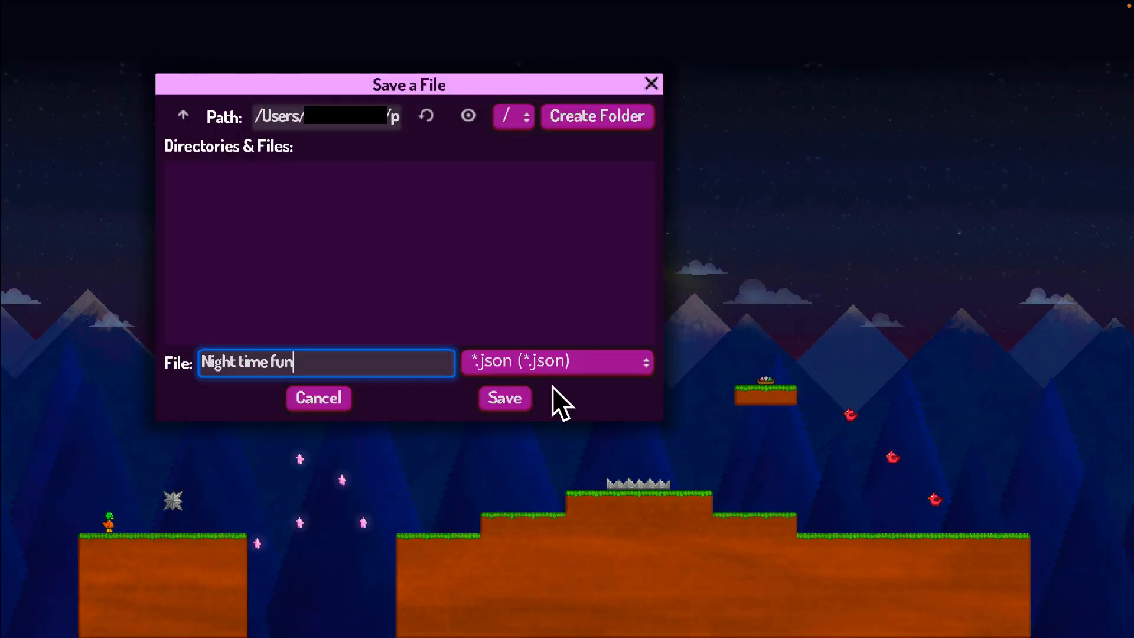
click(502, 398)
key(ctrl+Left)
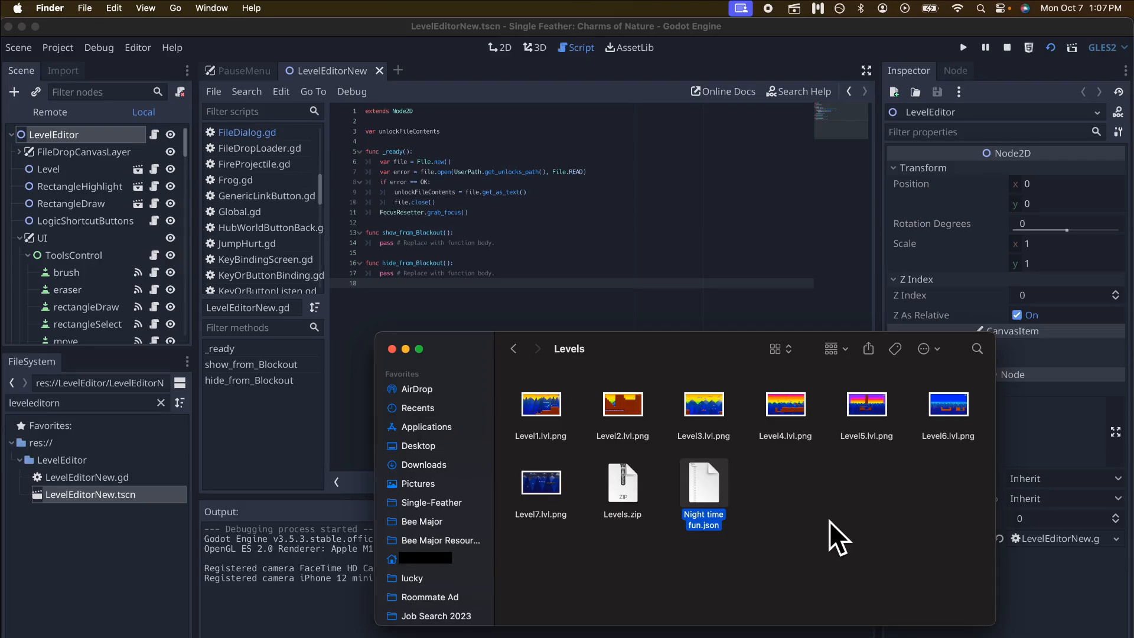
Switch to Firefox, run Single Feather: Level Player from its itch.io page, and take the browser window out of full screen.
click(830, 521)
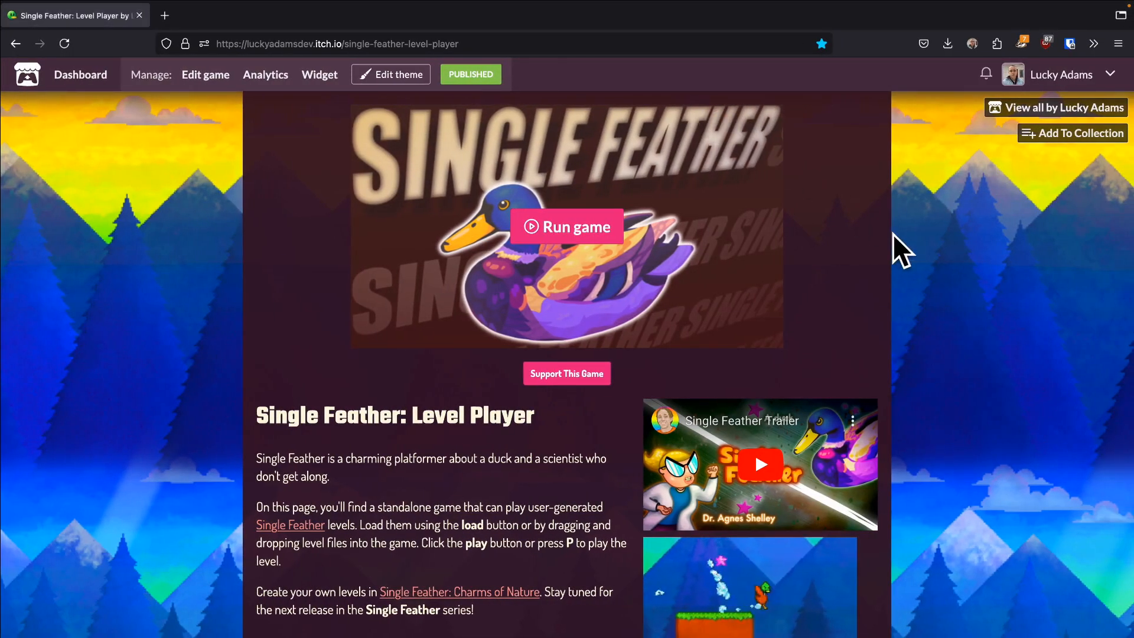
click(594, 229)
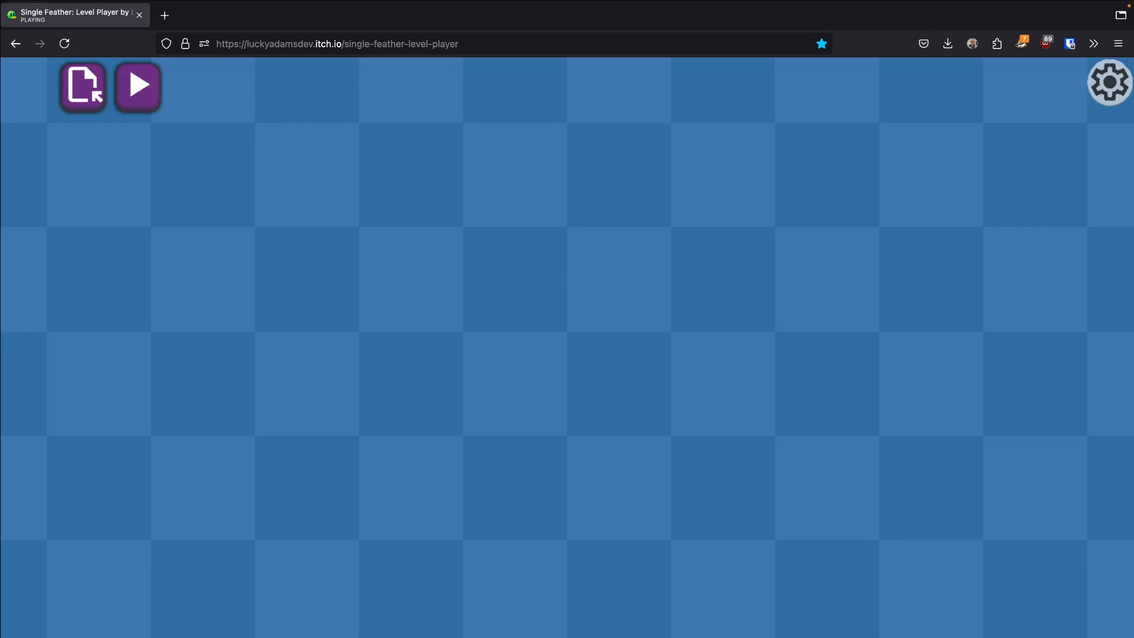
mouse_move(420, 1)
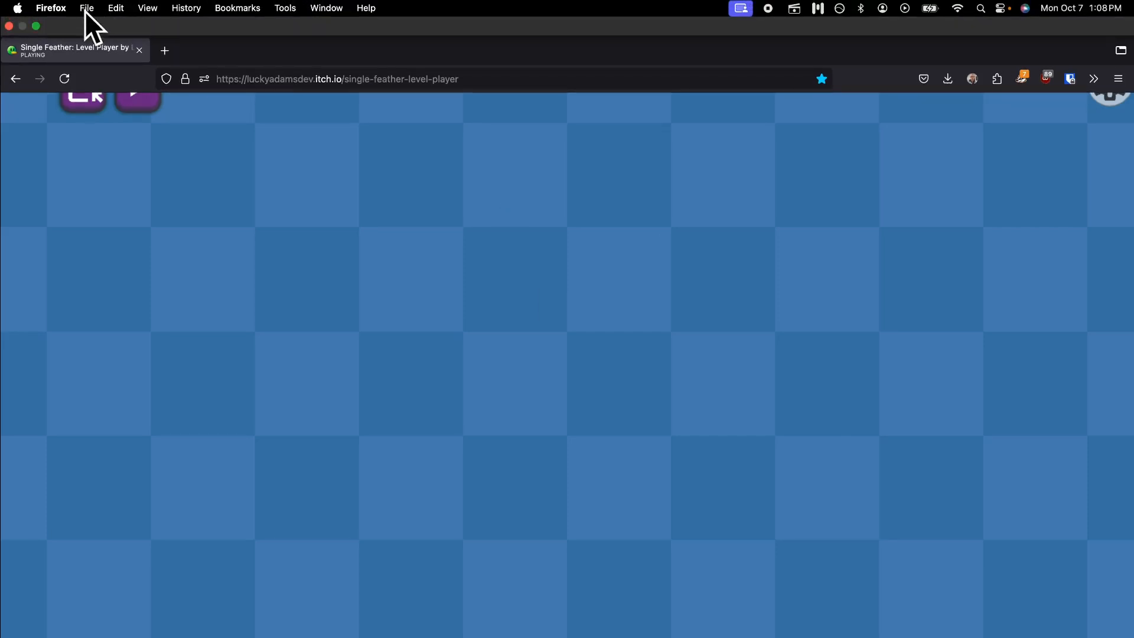
click(36, 25)
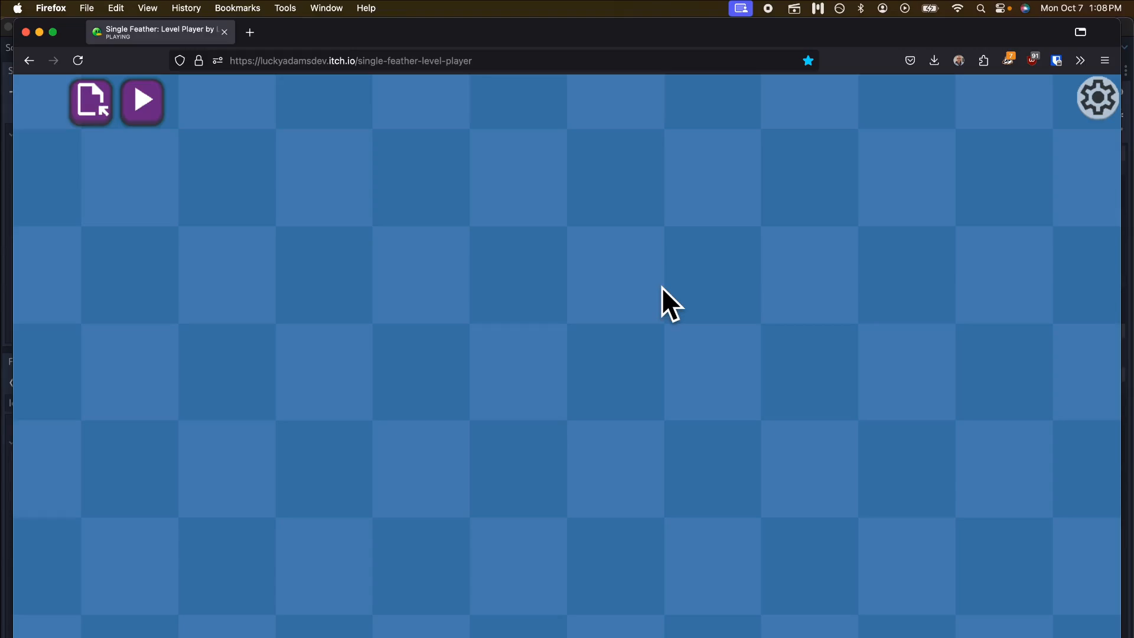
click(524, 61)
click(578, 534)
Switch to Finder and drop Night time fun.json from the Levels folder into the level player.
key(super+Tab)
key(super+Tab)
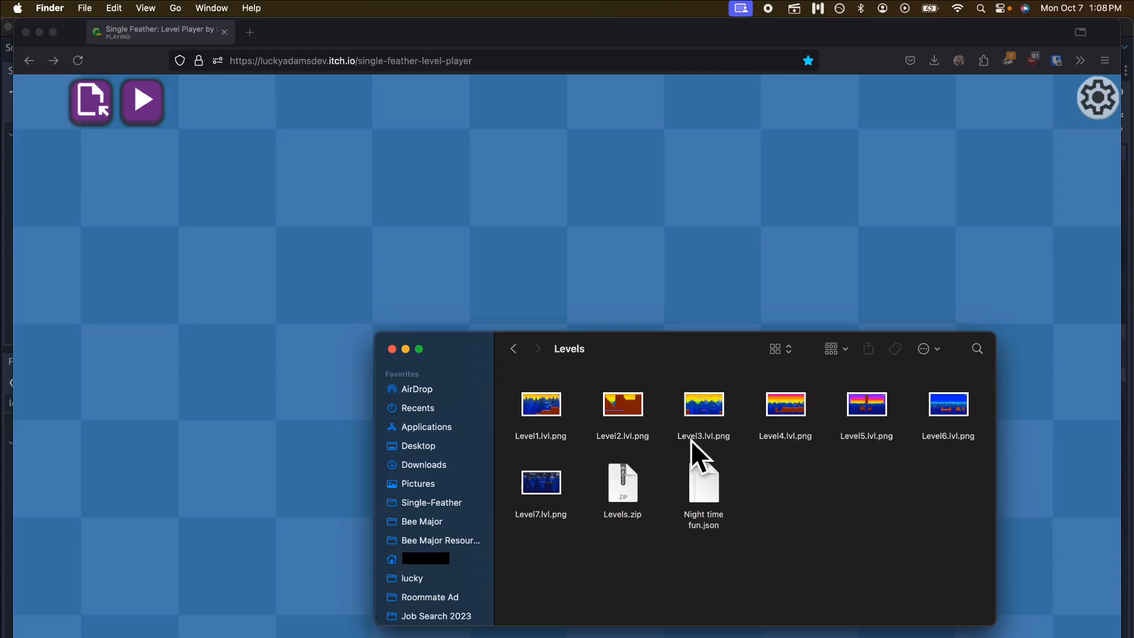
click(700, 482)
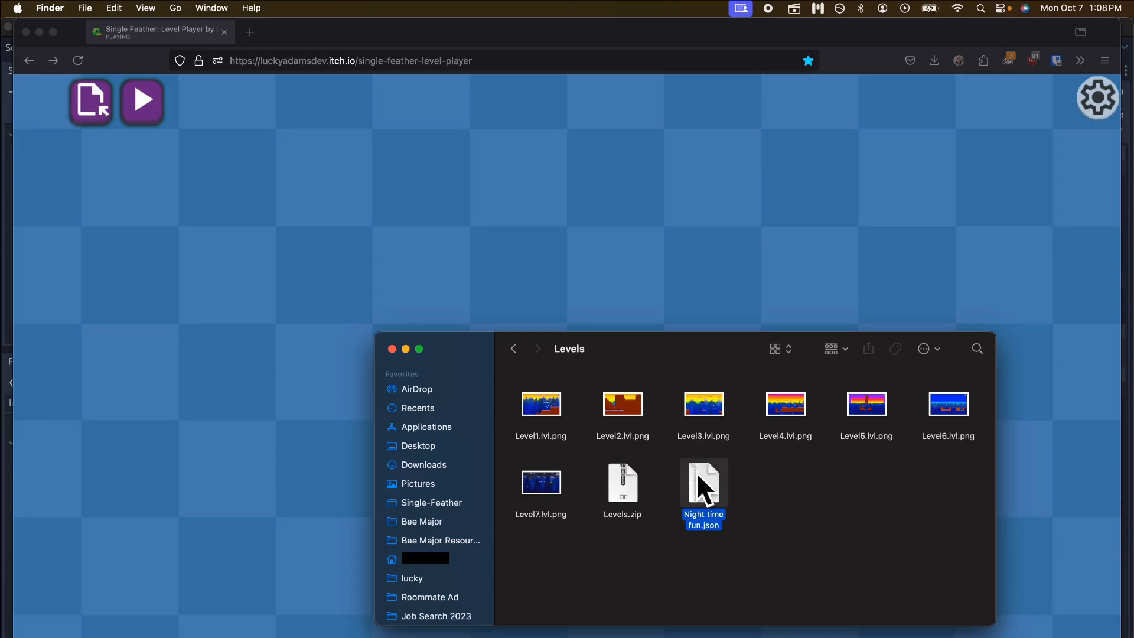
drag(703, 482, 257, 363)
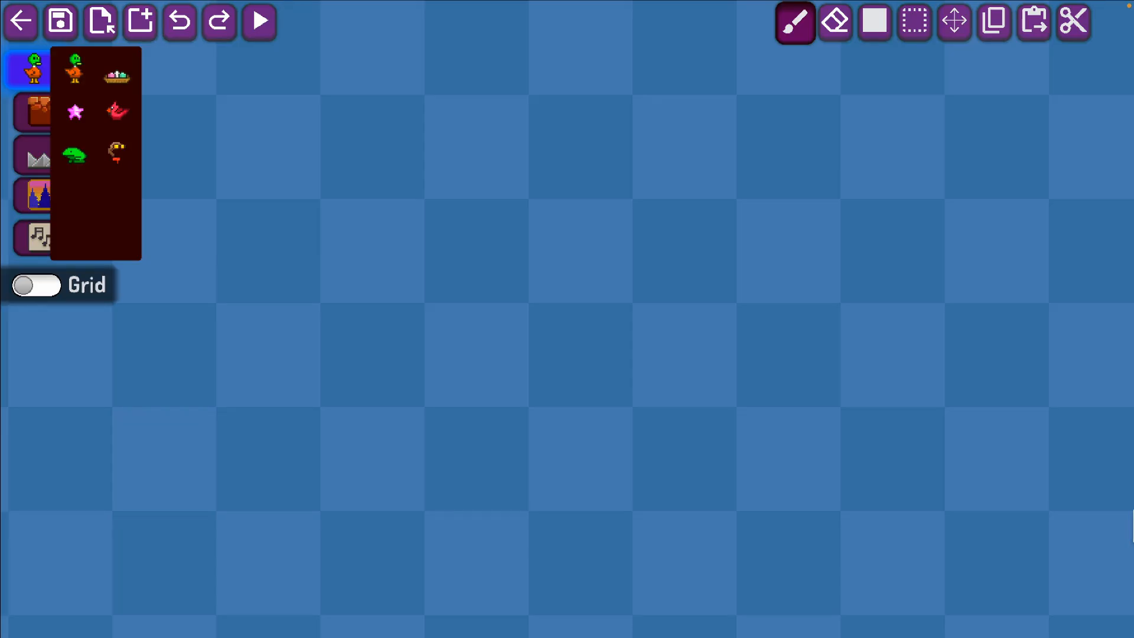
In the game's level editor, place the duck in the empty level and an egg nest some distance to its right.
click(72, 83)
click(486, 333)
click(116, 76)
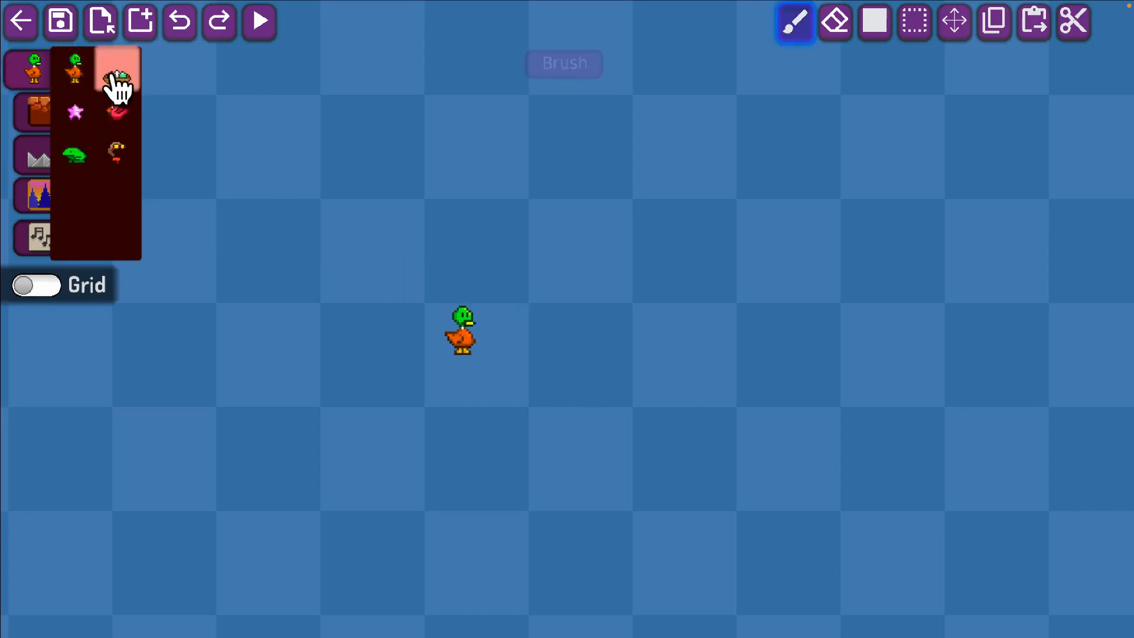
click(781, 338)
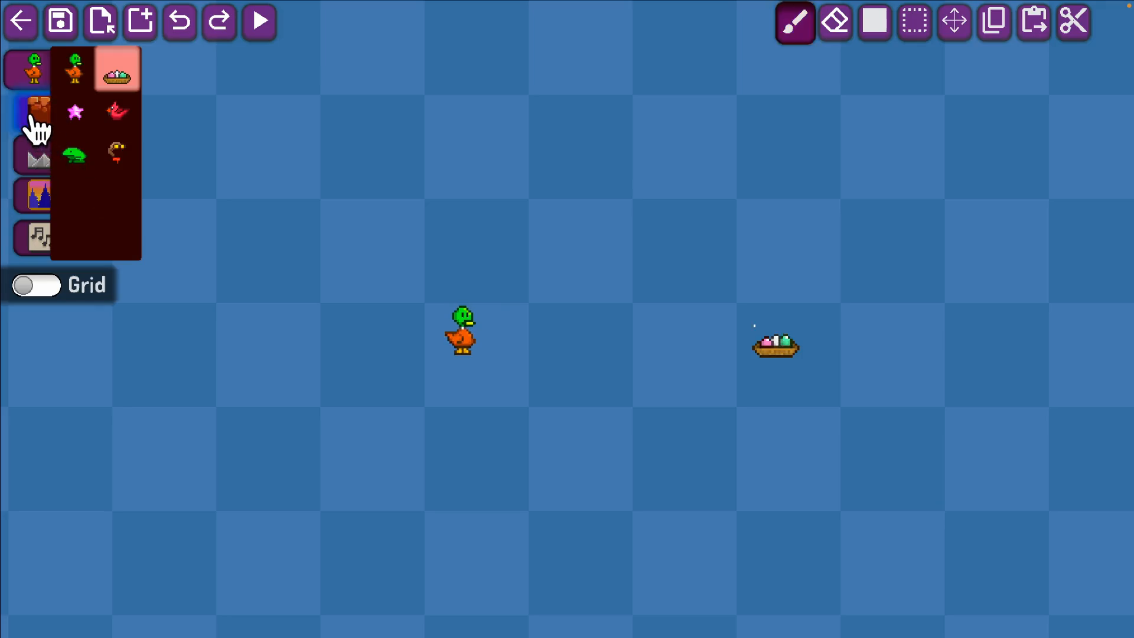
Paint a one-block-high platform of red rock blocks beneath the duck and the nest, joining both.
click(32, 115)
click(127, 80)
click(75, 67)
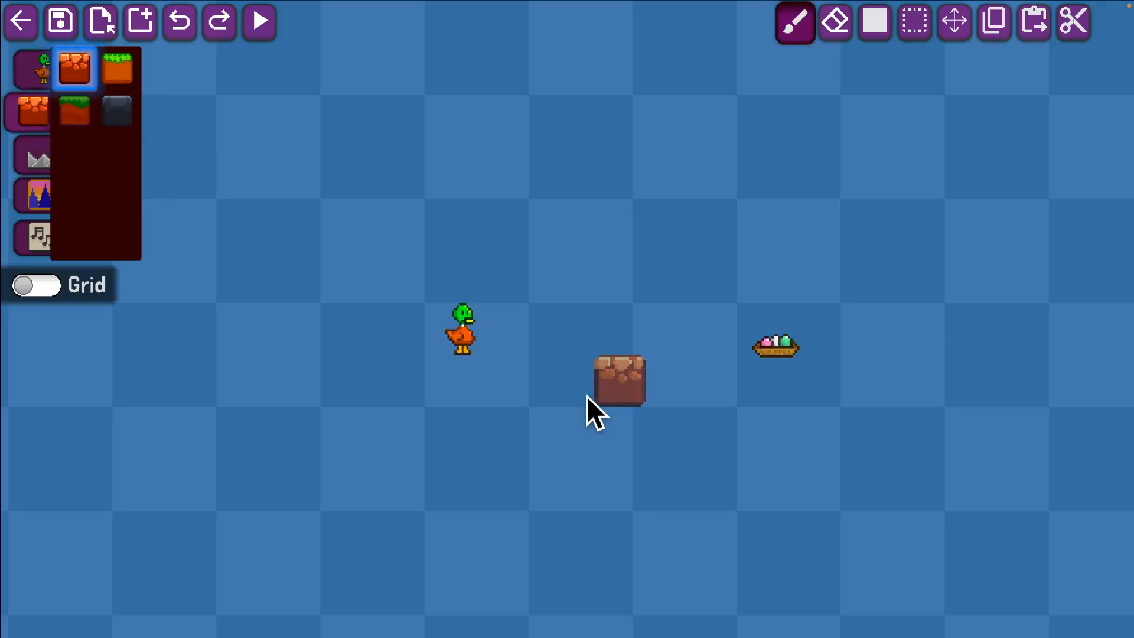
drag(481, 383, 778, 384)
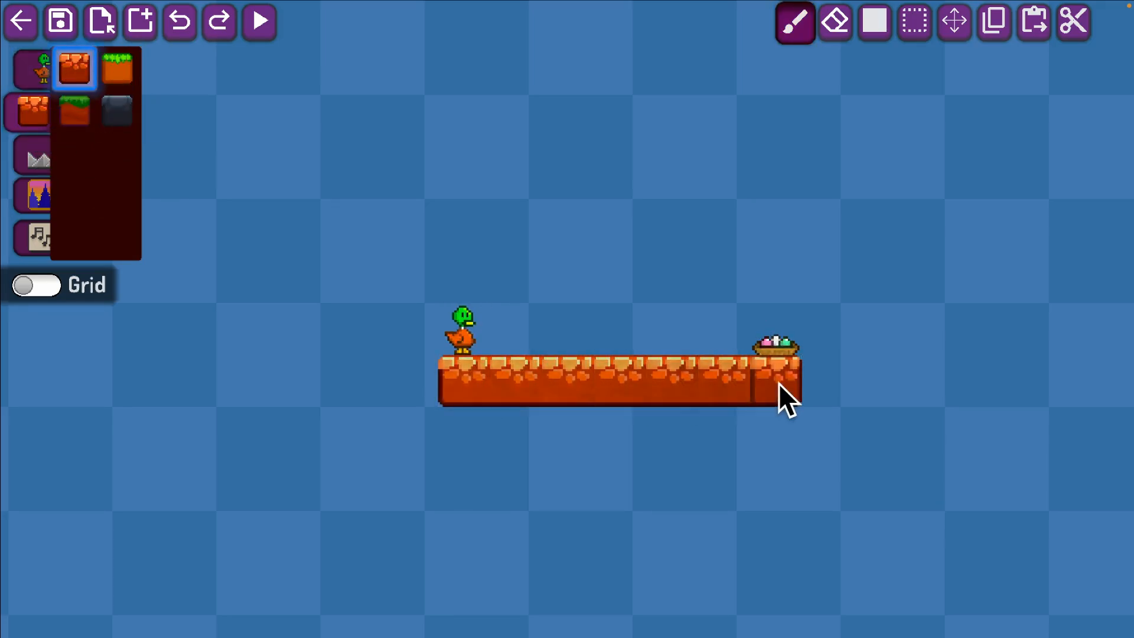
Try the orange sunset background, then set the level background to the blue daytime mountains.
click(36, 198)
click(117, 70)
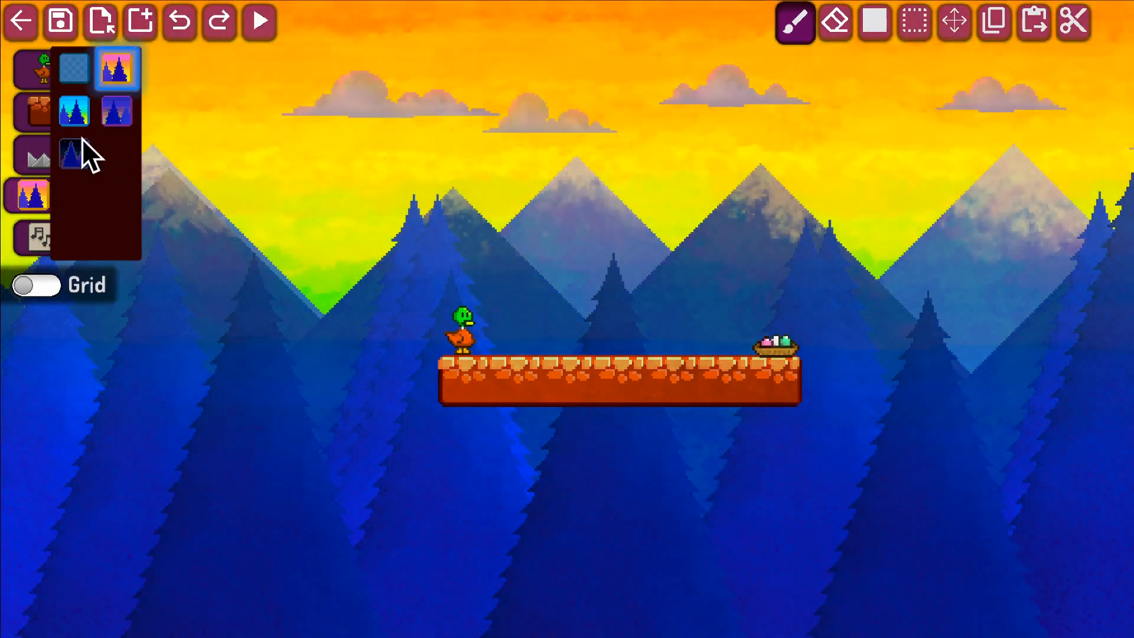
click(92, 120)
scroll(568, 371, right, 3)
scroll(568, 371, up, 2)
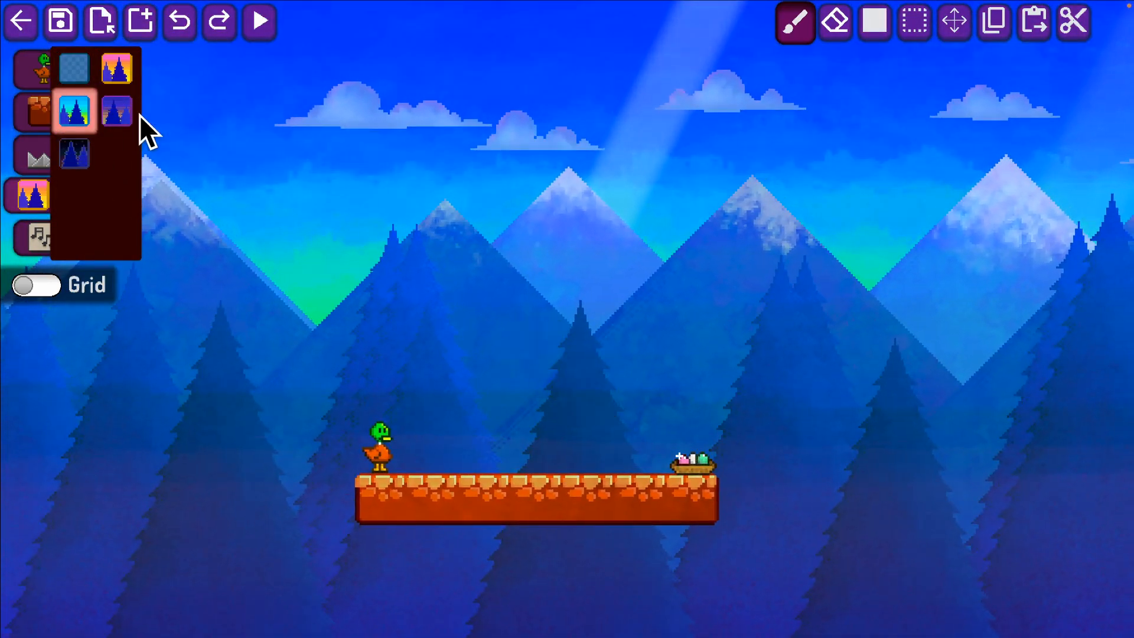
Paint a vertical column of four upright fire projectiles above the middle of the platform.
click(34, 121)
click(35, 159)
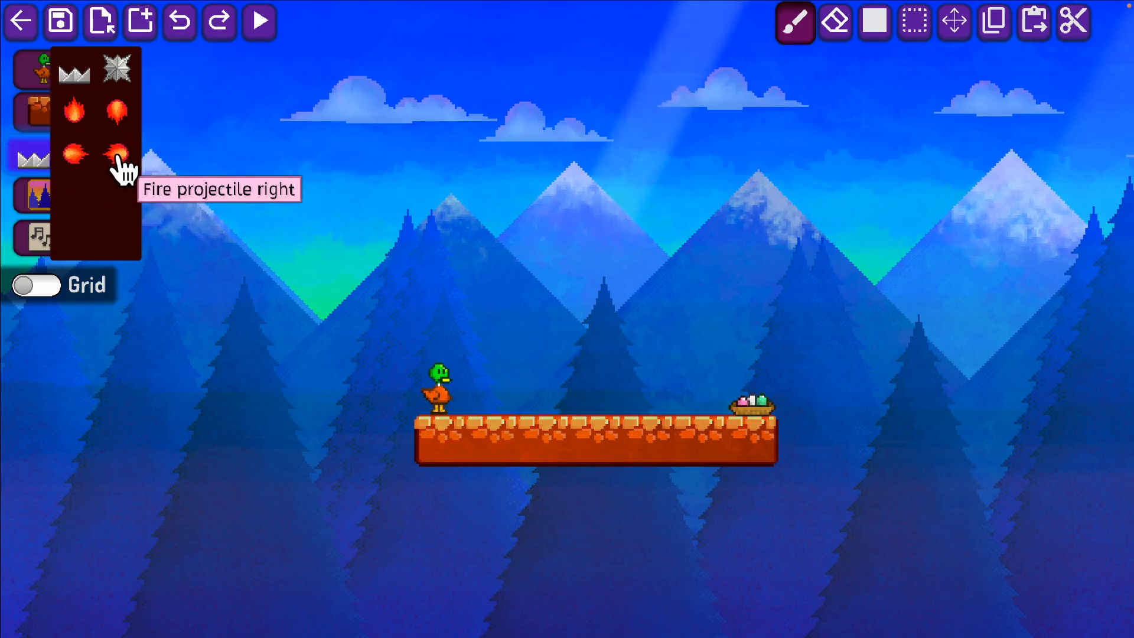
click(73, 111)
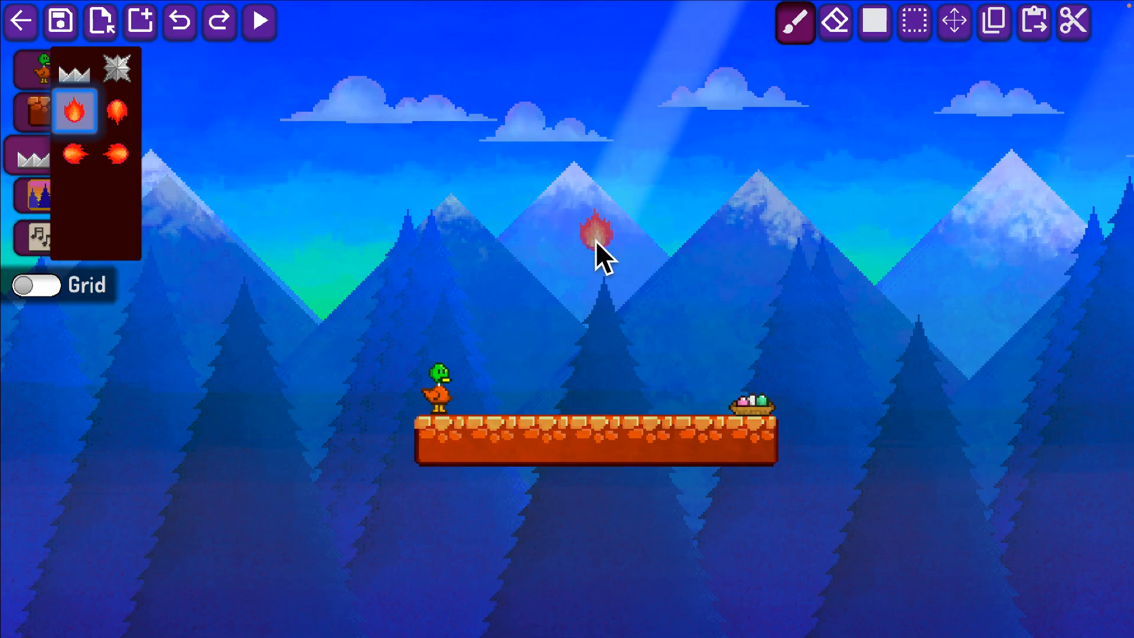
drag(596, 213, 595, 67)
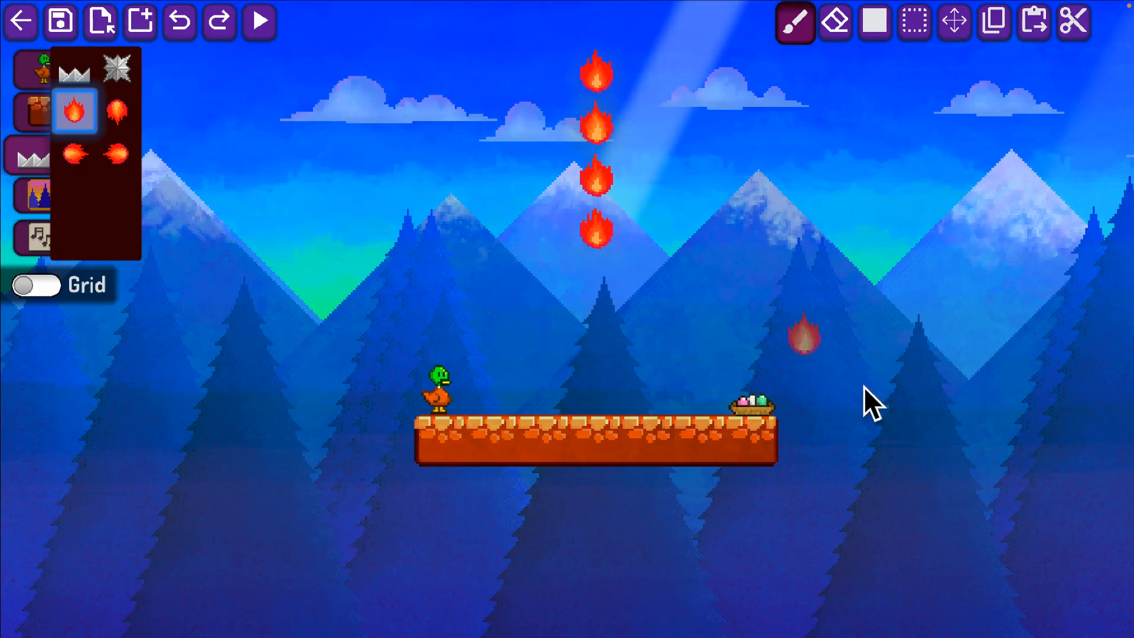
Play-test the level with the fire projectiles, moving the duck right toward the nest, and return to the editor.
key(s)
key(Return)
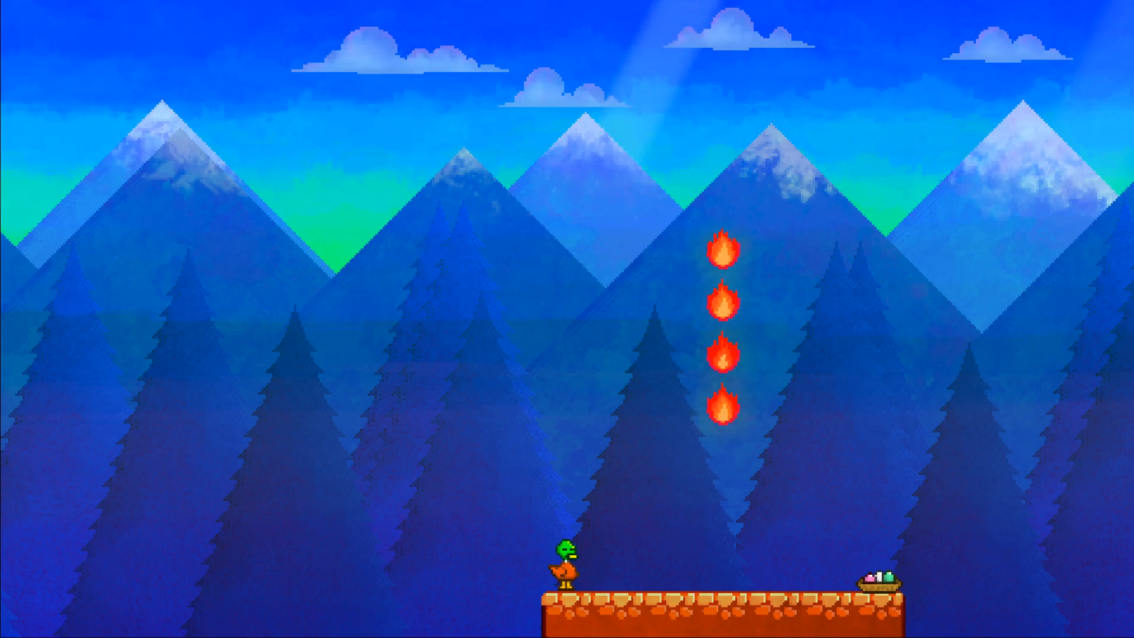
key(Right)
key(Right)
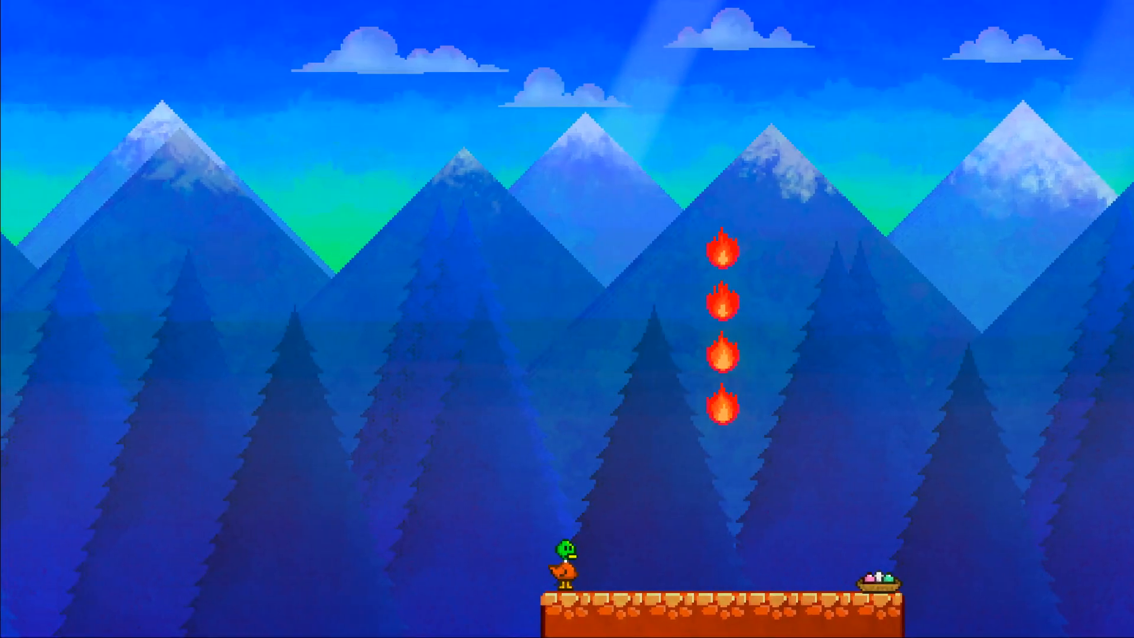
key(Right)
key(space)
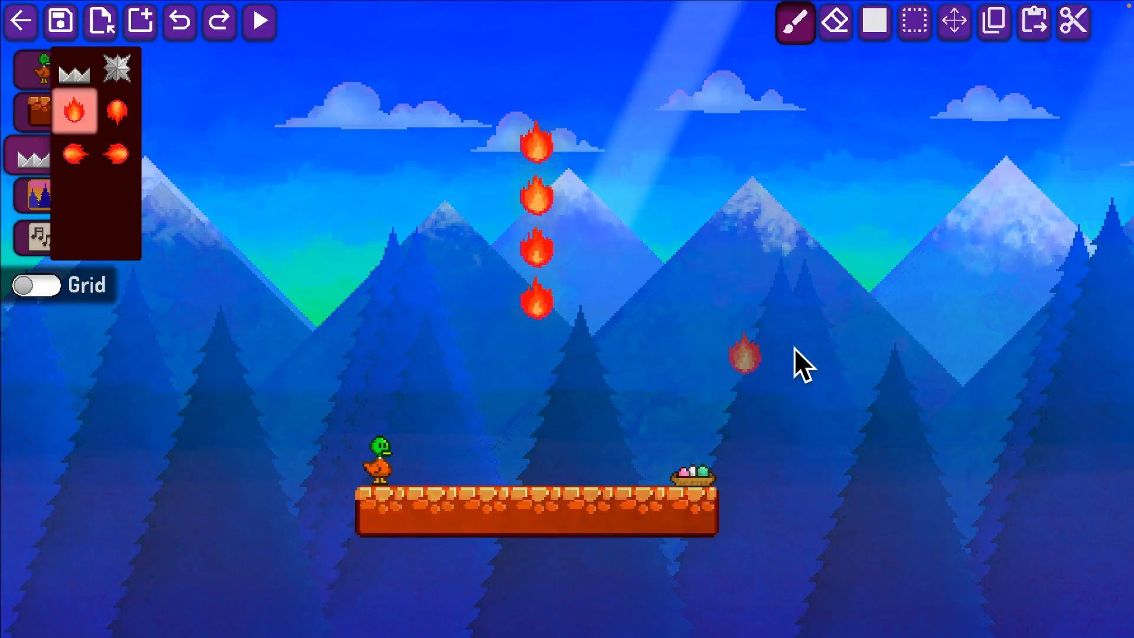
Move the duck's start into the air above the platform's left end, level with the lowest fire projectile.
click(30, 83)
click(75, 70)
click(375, 290)
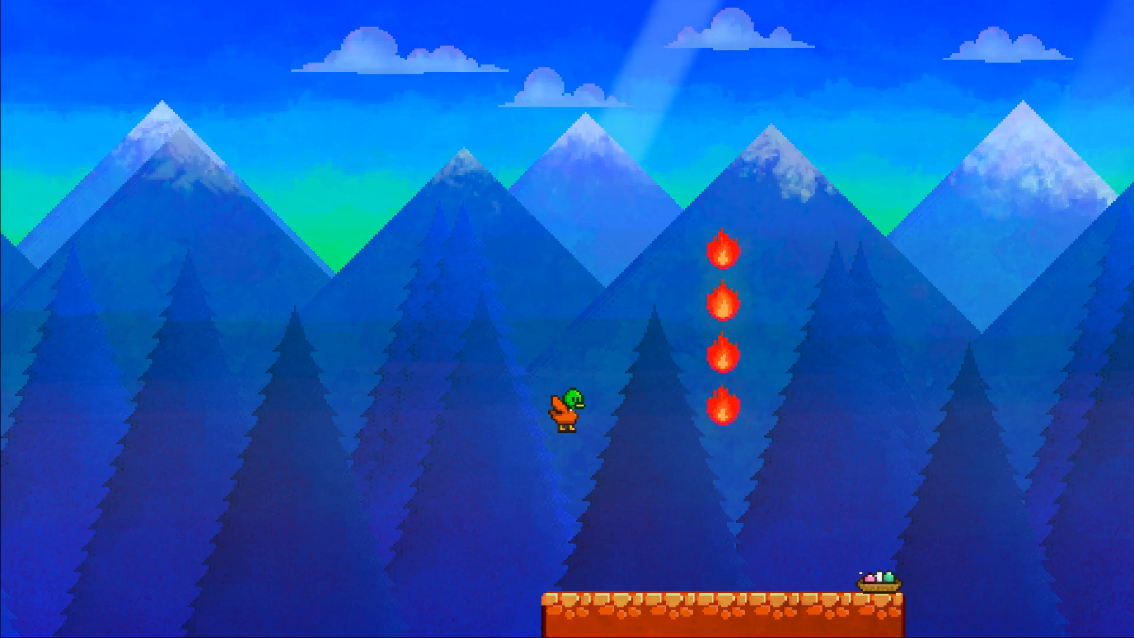
Play-test the level from the raised start, steering the duck around the fire projectiles, and return to the editor.
key(Right)
key(Left)
key(Right)
key(space)
key(Escape)
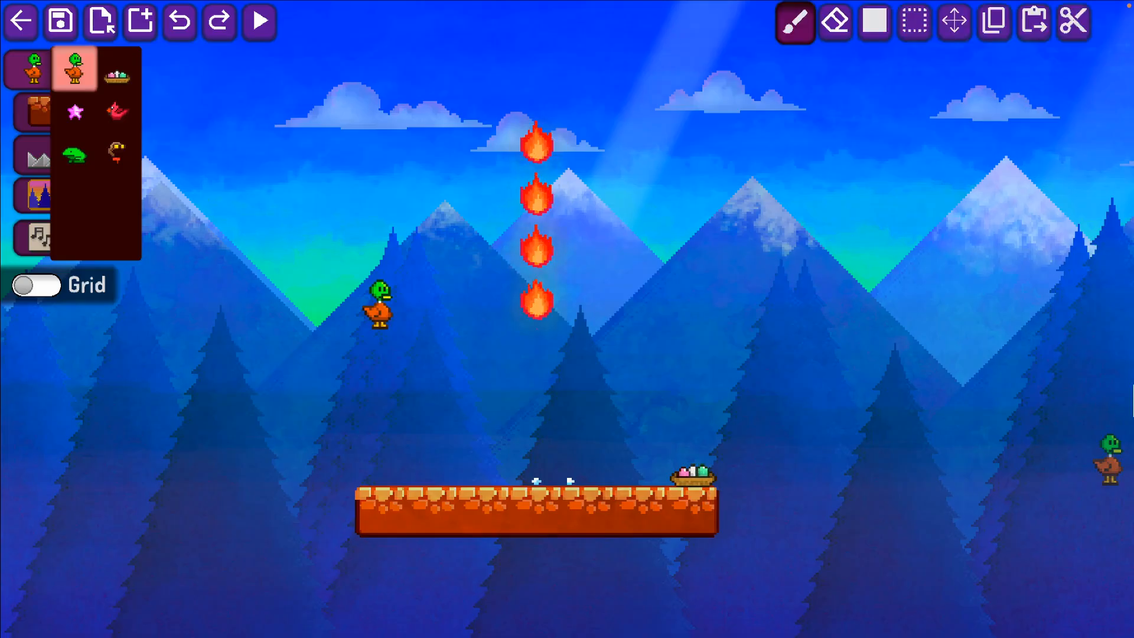
Put the duck's start back on the platform's left end and place a green frog just left of the nest.
click(381, 443)
click(75, 156)
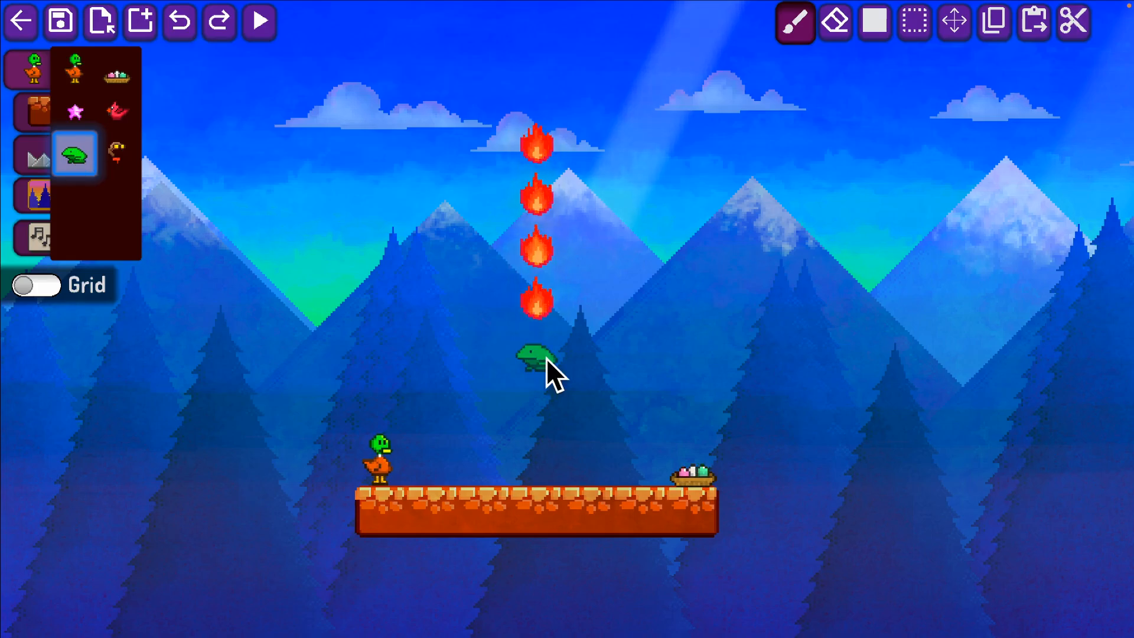
click(637, 465)
Replace the four upright fire projectiles with a vertical column of five left-facing ones above the frog.
right_drag(549, 300, 542, 142)
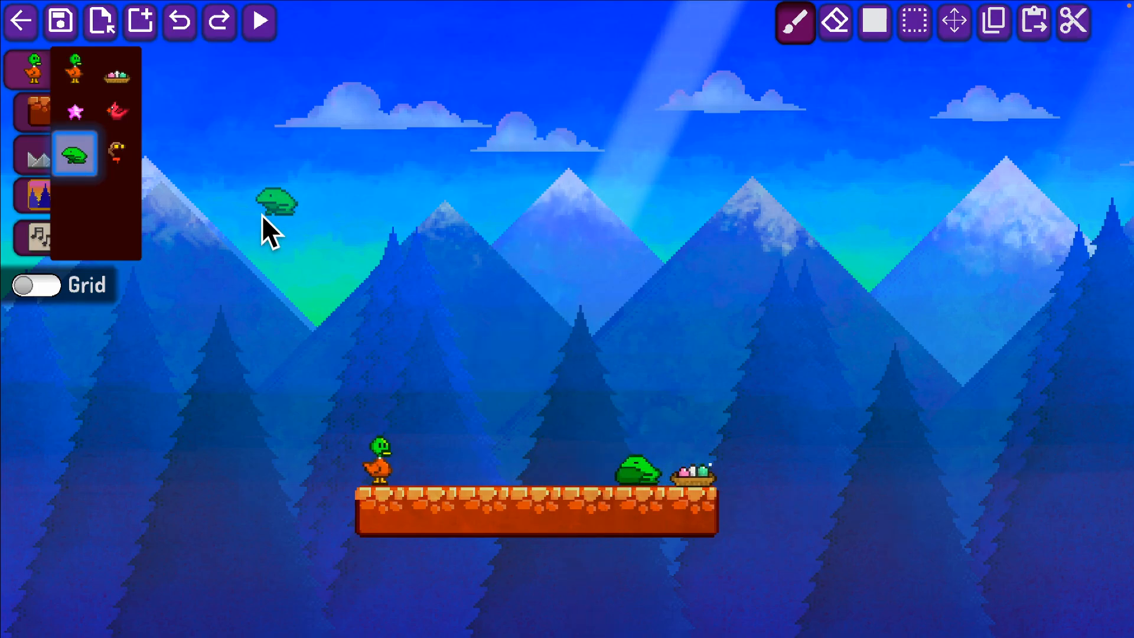
click(35, 159)
click(75, 111)
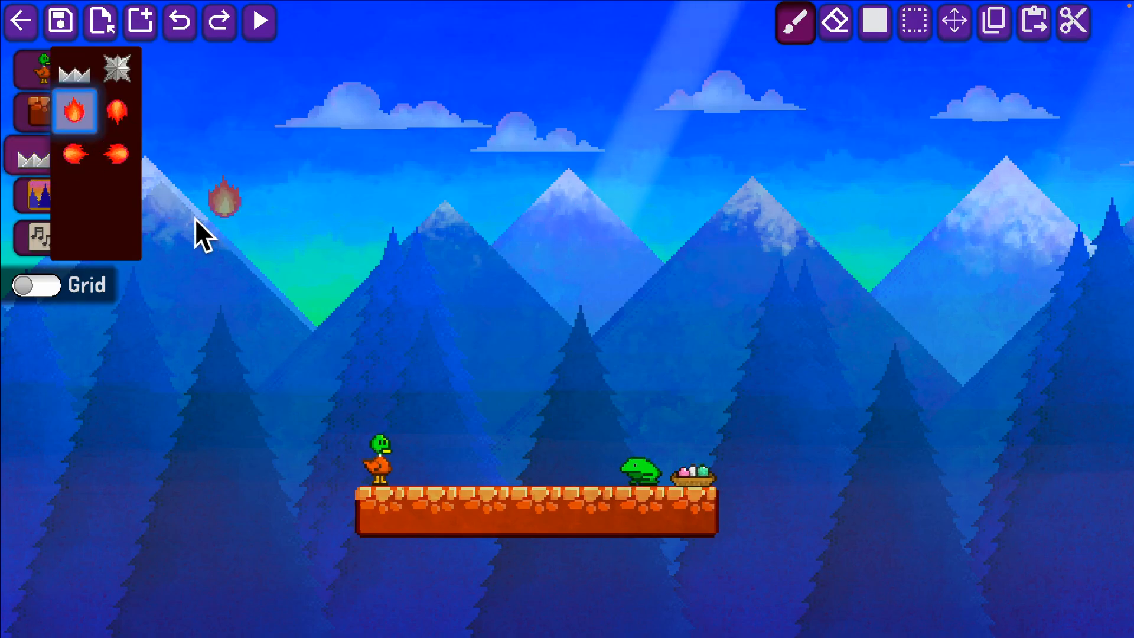
click(74, 154)
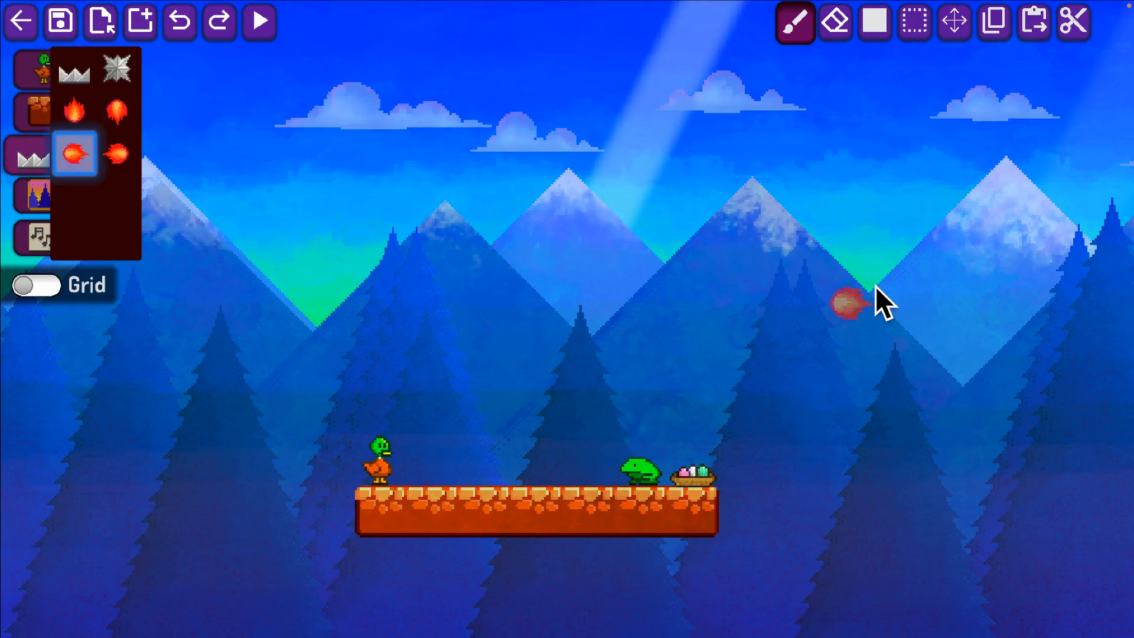
drag(647, 355, 644, 147)
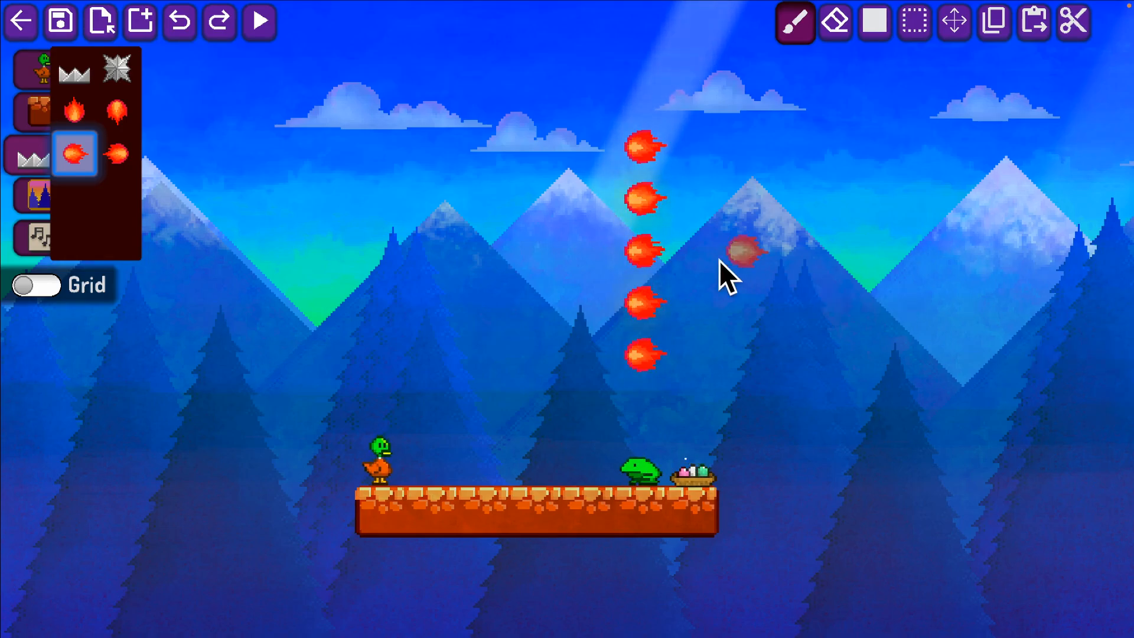
Erase the column of five left-facing fire projectiles above the frog.
key(d)
key(a)
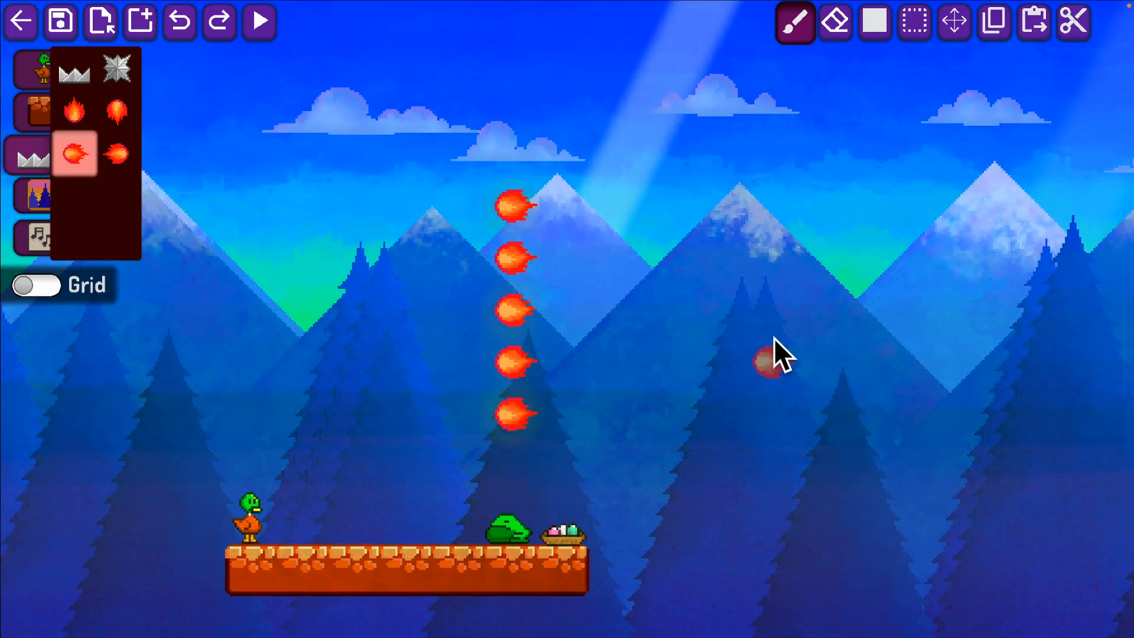
click(848, 430)
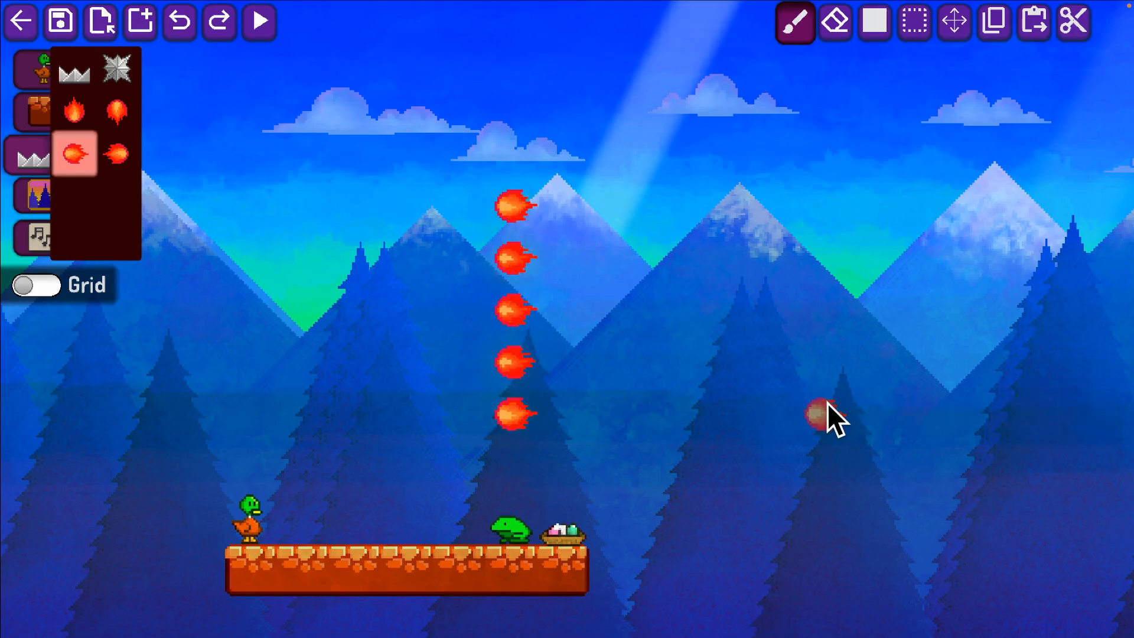
right_drag(500, 399, 505, 213)
key(a)
key(d)
key(s)
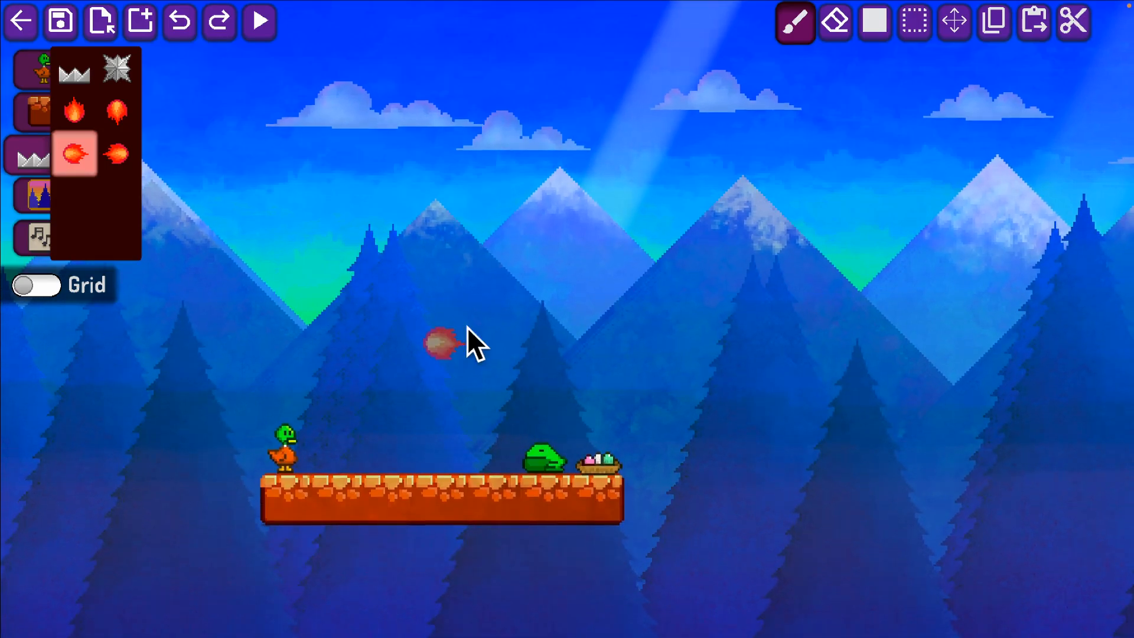
Play-test the level, running the duck towards the frog beside the nest and jumping around it.
click(31, 82)
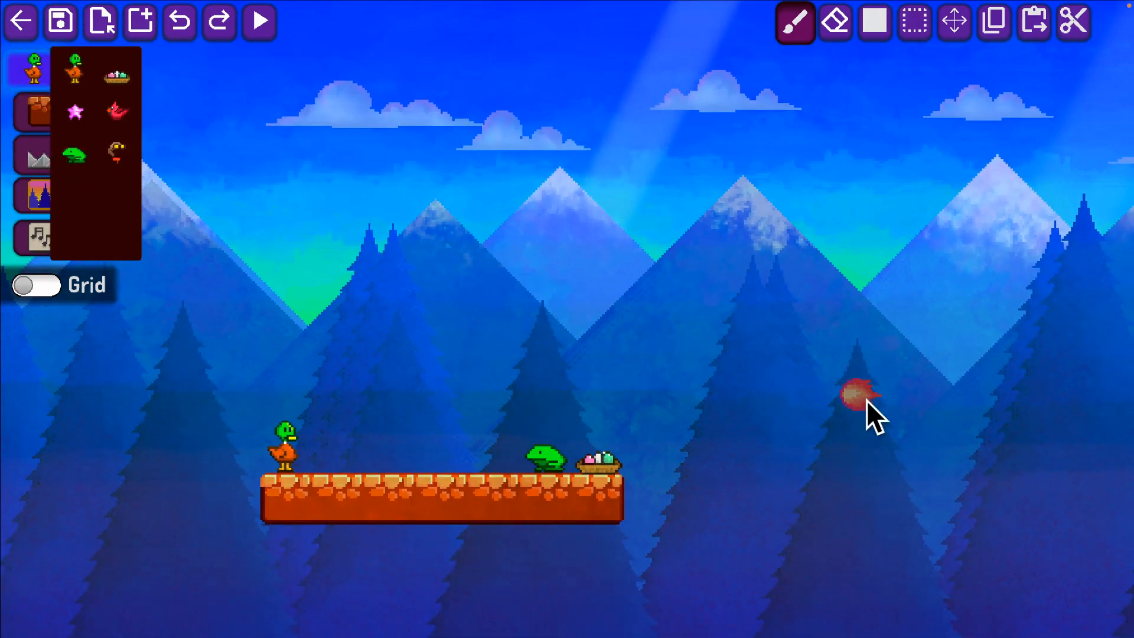
key(Return)
key(d)
key(a)
key(d)
key(a)
key(d)
key(space)
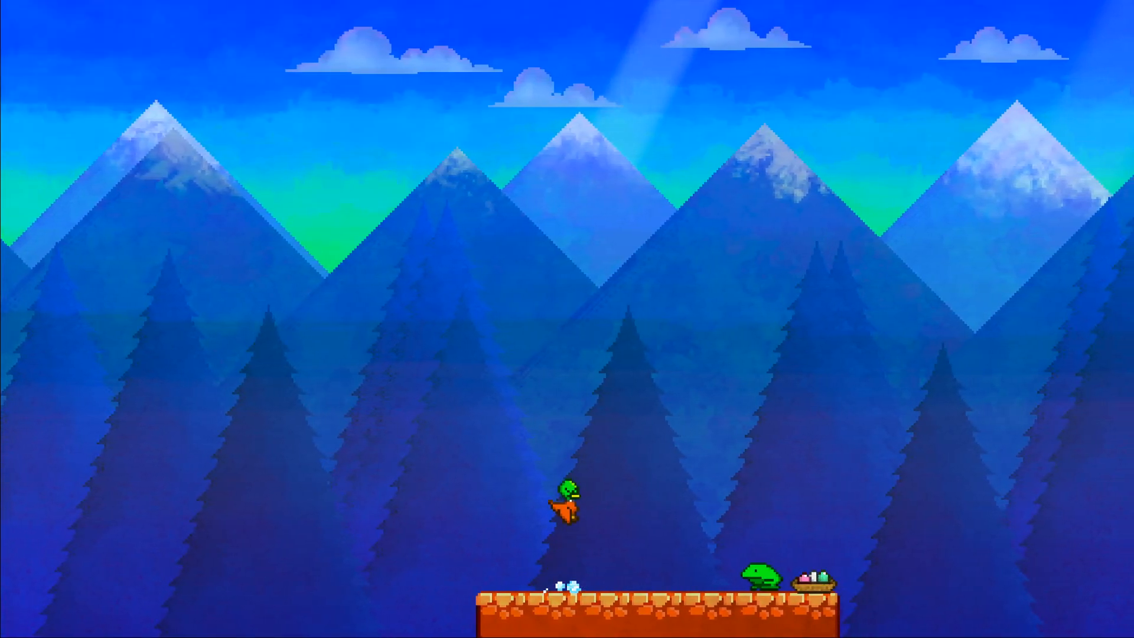
key(d)
key(d)
key(d)
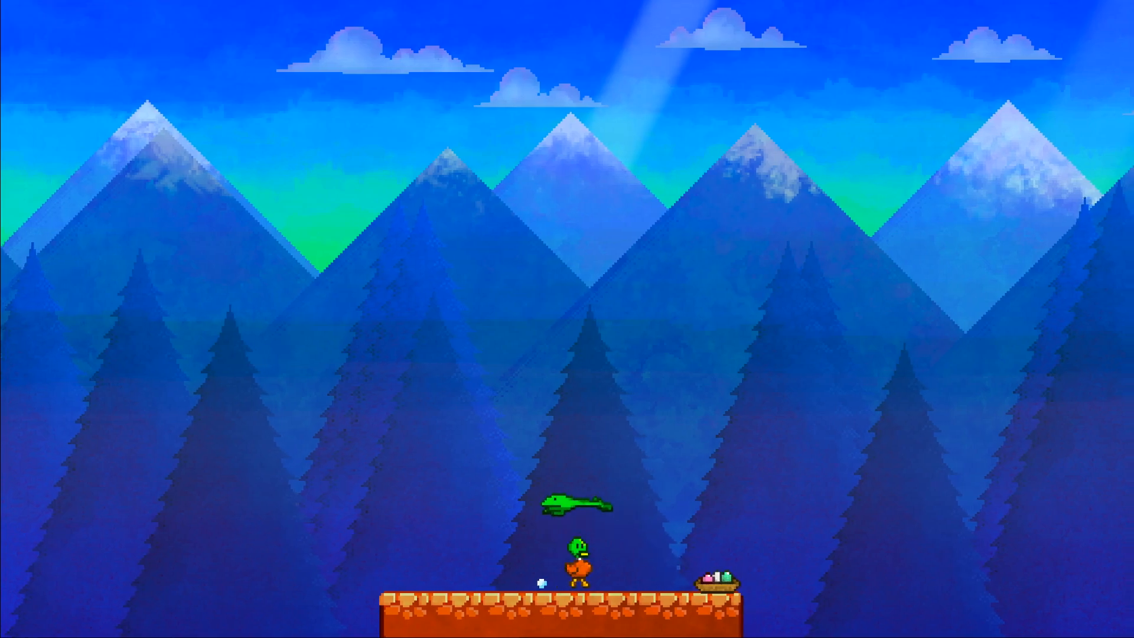
key(space)
key(a)
key(d)
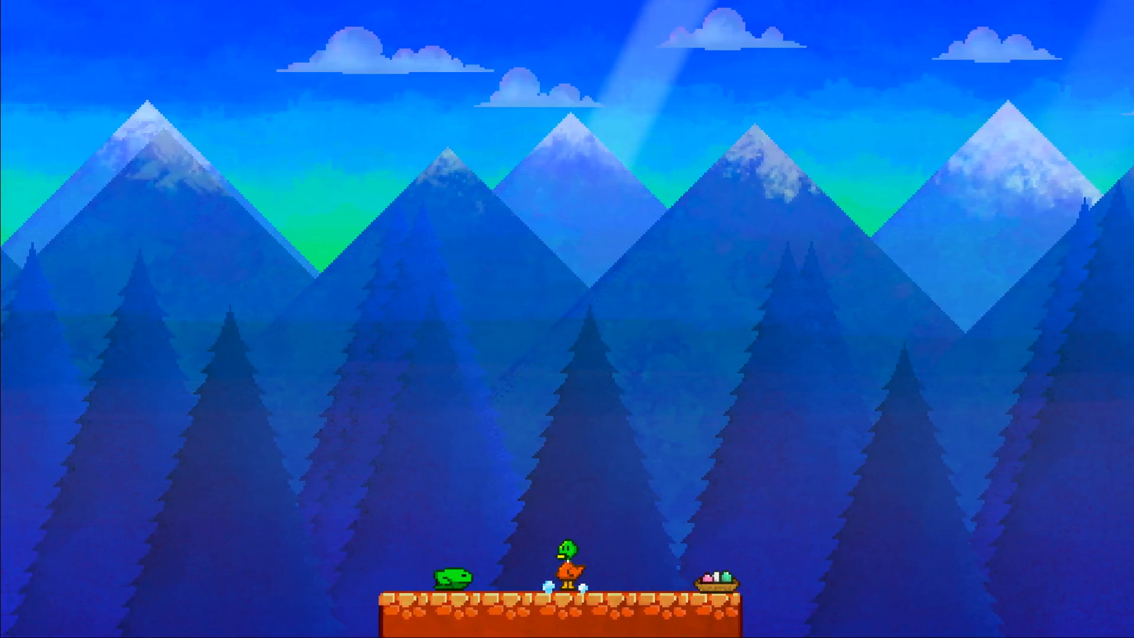
key(a)
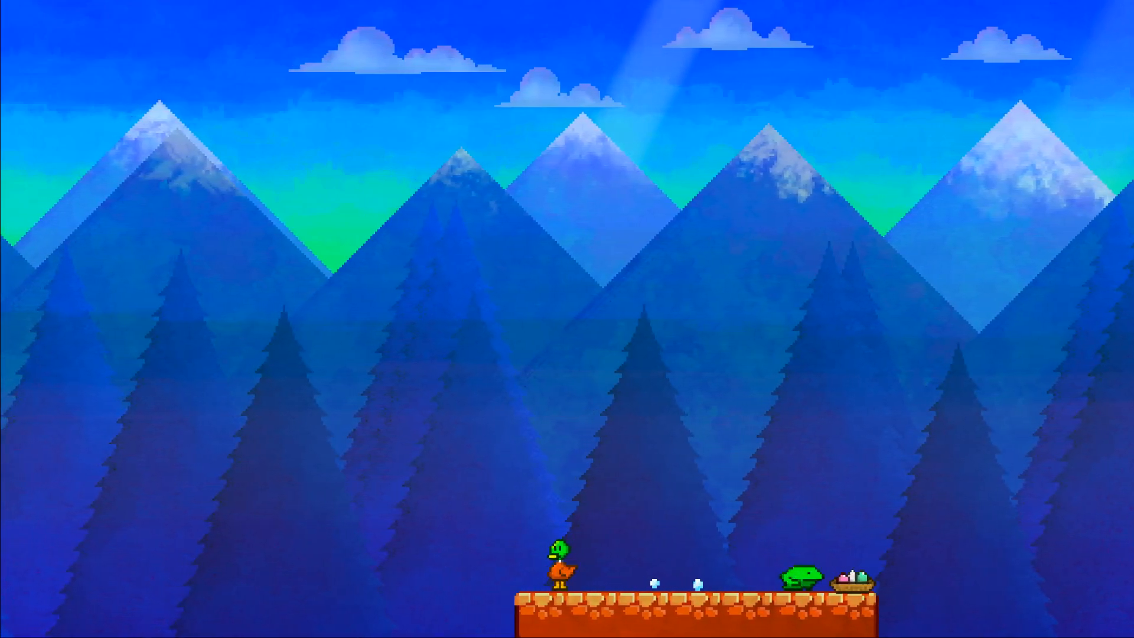
Test the frog encounter again, repeatedly double-jumping the duck back and forth along the platform.
key(d)
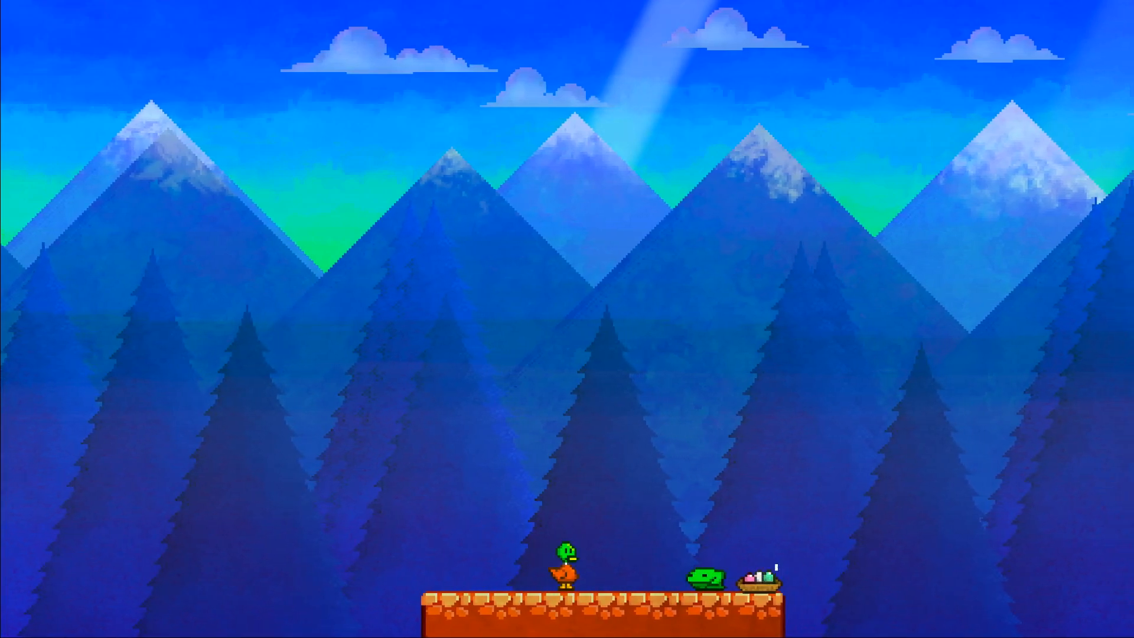
key(d)
key(space)
key(space)
key(a)
key(a)
key(space)
key(d)
key(space)
key(a)
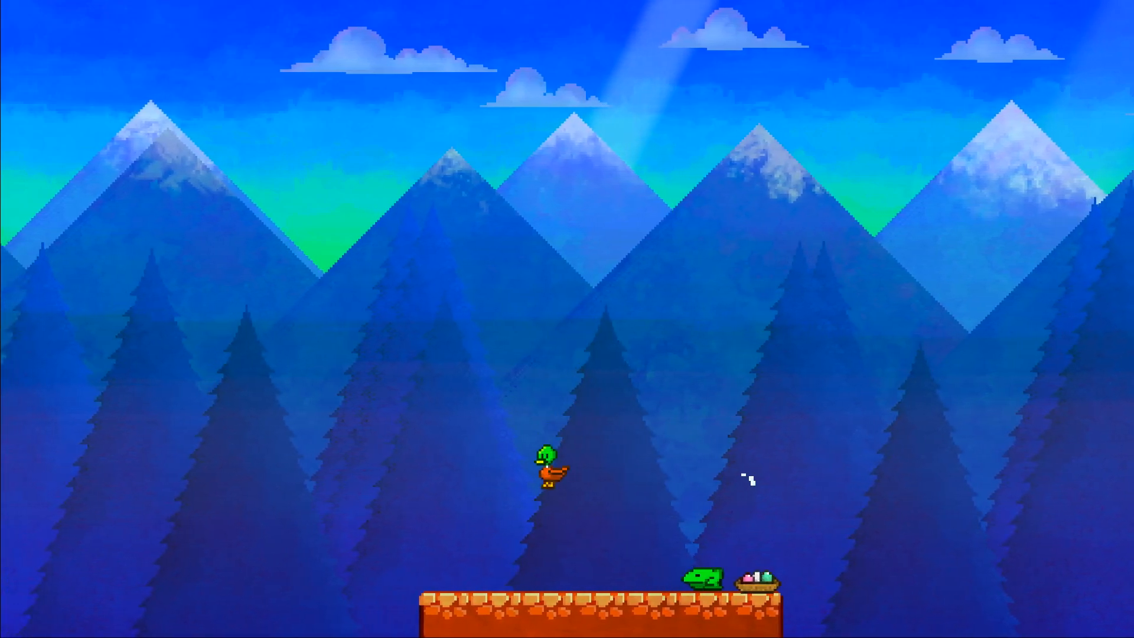
key(d)
key(space)
key(space)
key(a)
key(space)
key(space)
key(d)
key(a)
Test the duck's attack on the frog, combining strikes with jumps over it, and return to the editor.
key(a)
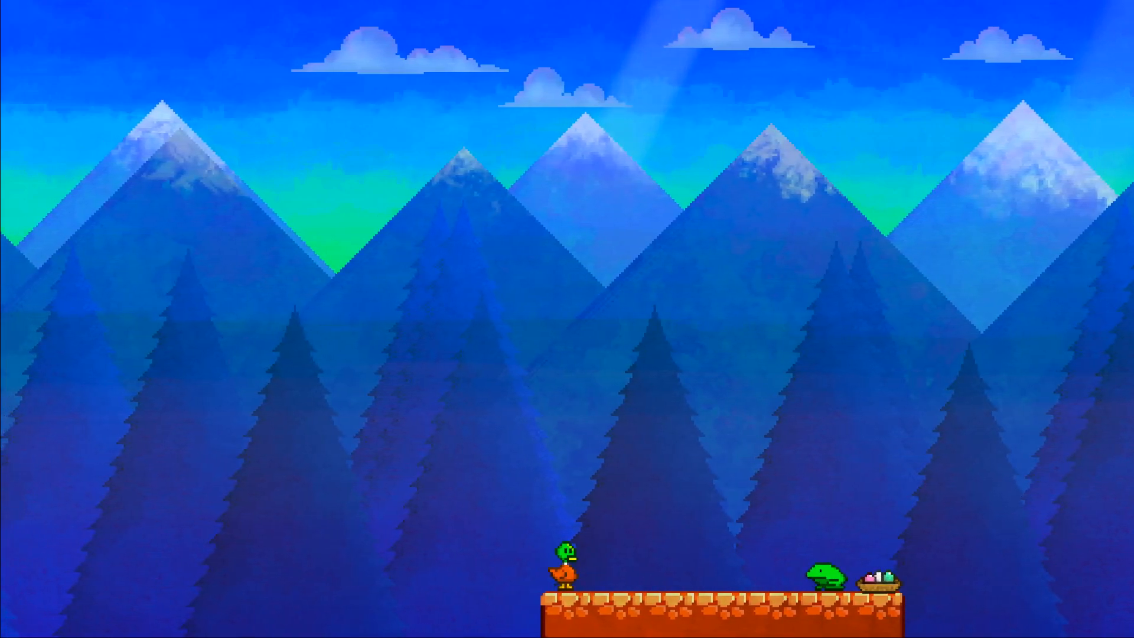
key(d)
key(space)
key(a)
key(j)
key(j)
key(space)
key(d)
key(j)
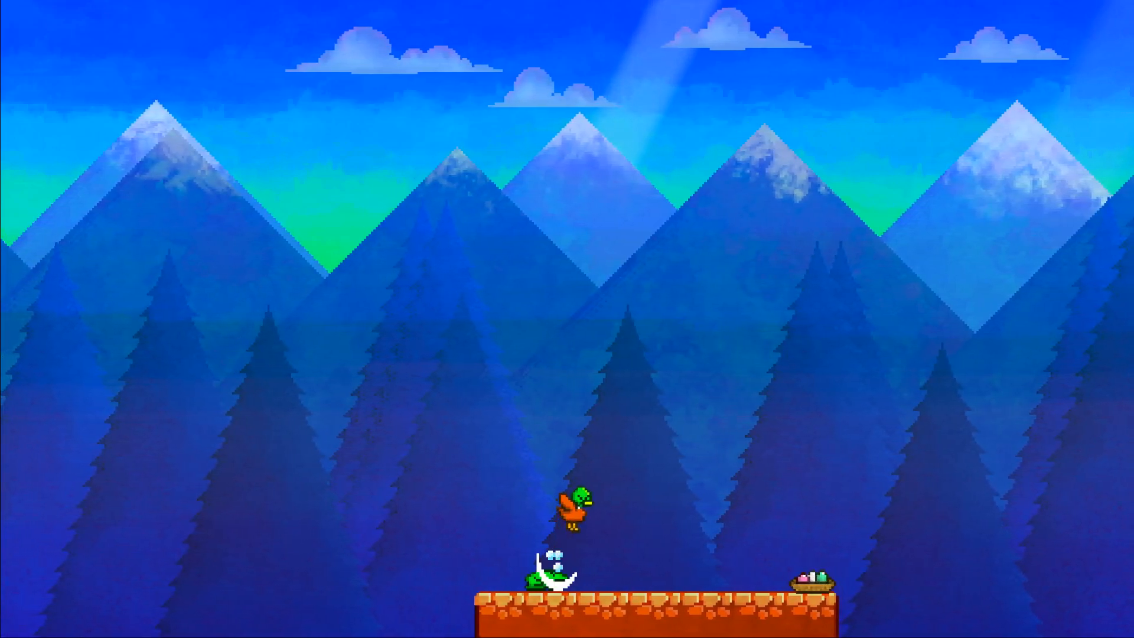
key(j)
key(space)
key(j)
key(a)
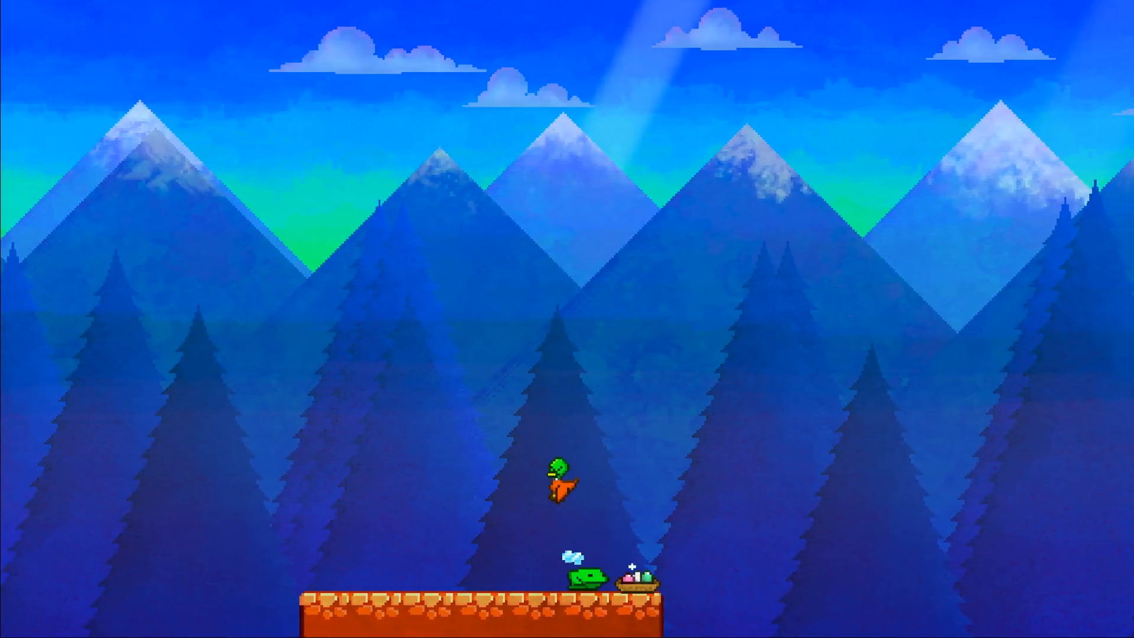
key(space)
key(j)
key(d)
key(a)
key(j)
key(d)
key(Escape)
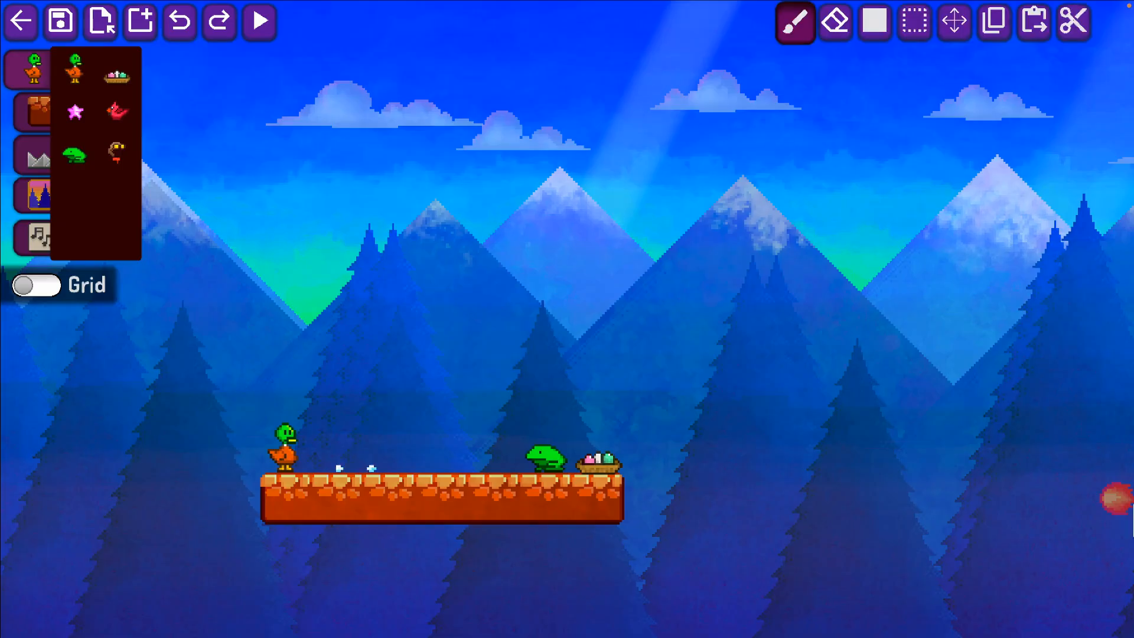
Build orange brick walls three blocks wide and five blocks tall at both ends of the platform, leaving a pit between them.
click(36, 113)
click(74, 68)
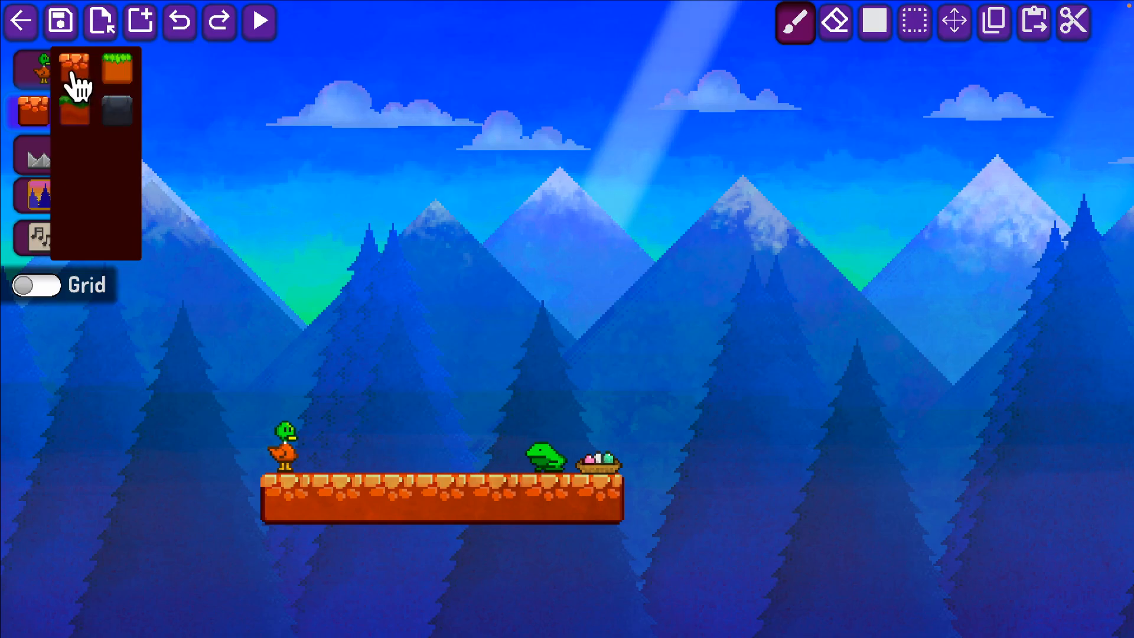
click(601, 448)
mouse_move(601, 448)
mouse_down()
mouse_move(604, 325)
mouse_move(660, 315)
mouse_move(650, 486)
mouse_up()
drag(254, 475, 248, 290)
mouse_move(177, 289)
mouse_down()
mouse_move(177, 479)
mouse_move(144, 314)
mouse_up()
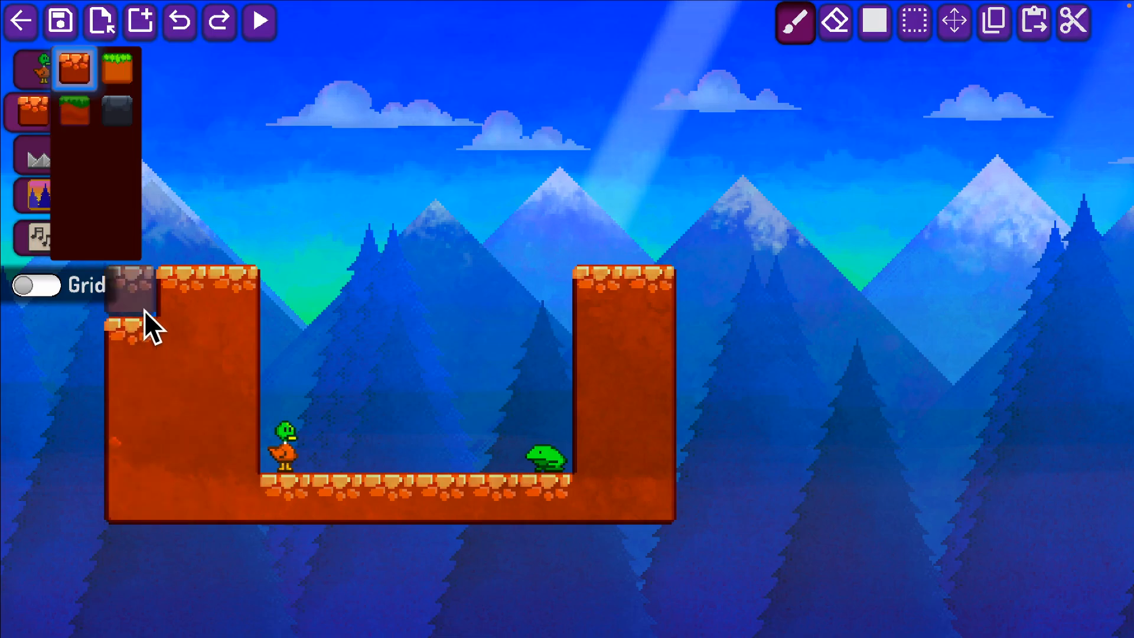
drag(707, 287, 707, 490)
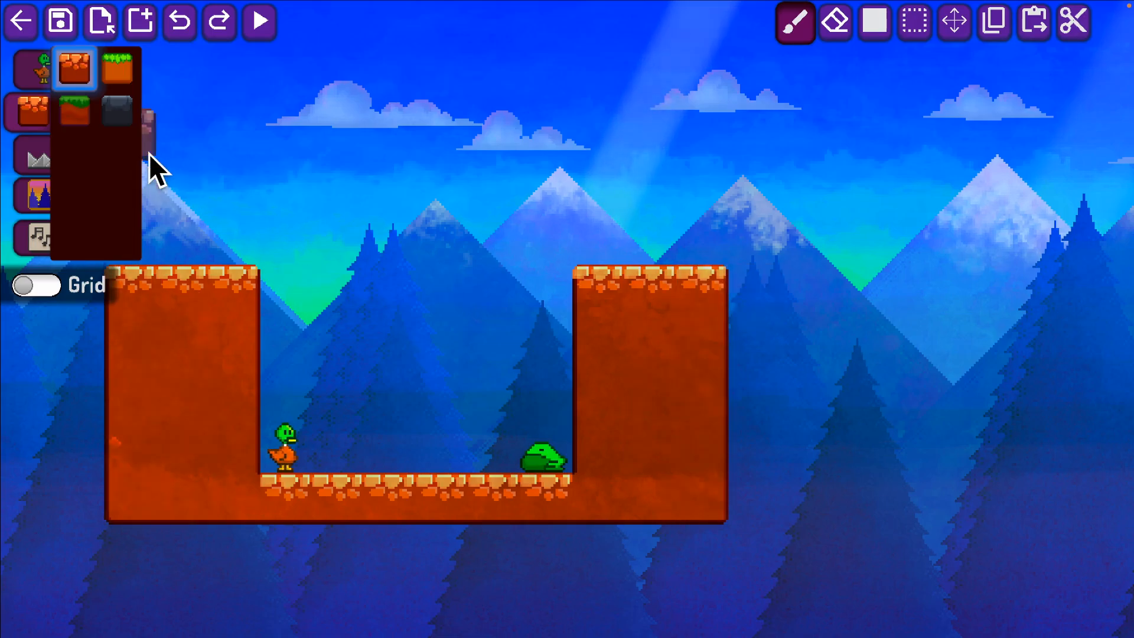
Place the egg nest on top of the right brick wall.
click(39, 72)
click(113, 73)
click(666, 232)
Play-test wall jumping, climbing the duck out of the pit towards the nest and back down, and return to the editor.
key(Right)
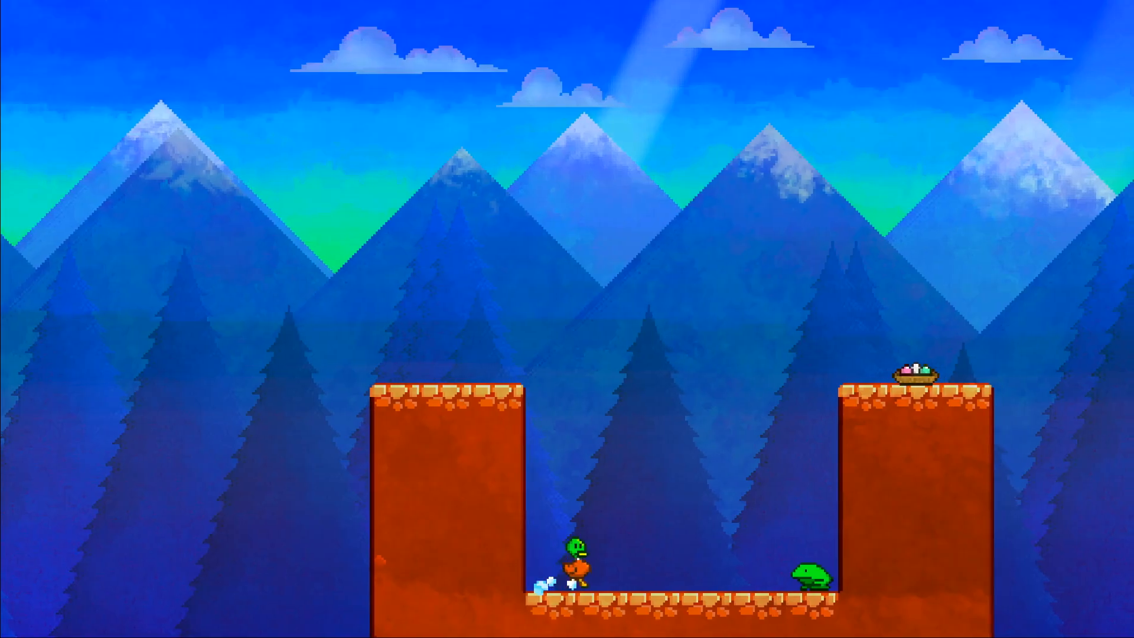
key(space)
key(space)
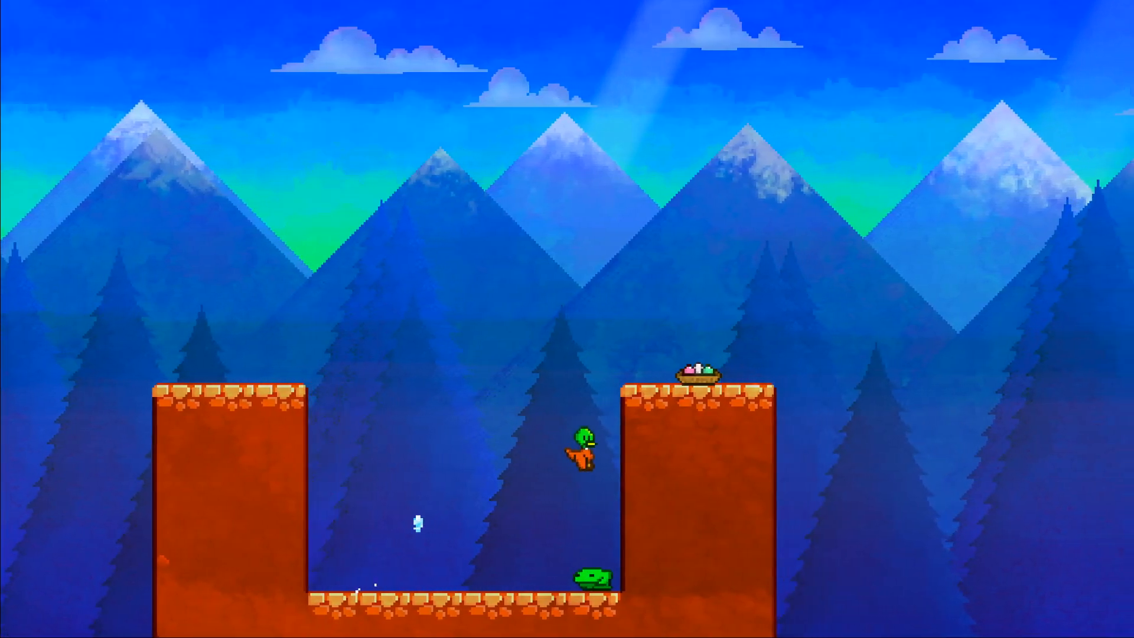
key(space)
key(space)
key(space)
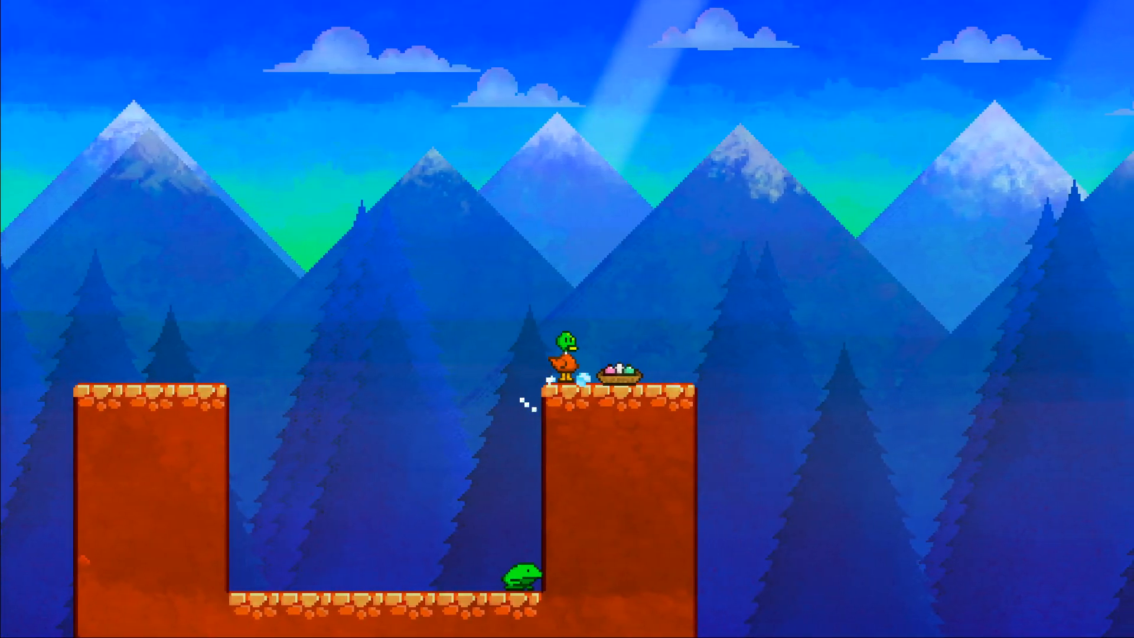
key(Left)
key(Right)
key(space)
key(space)
key(Left)
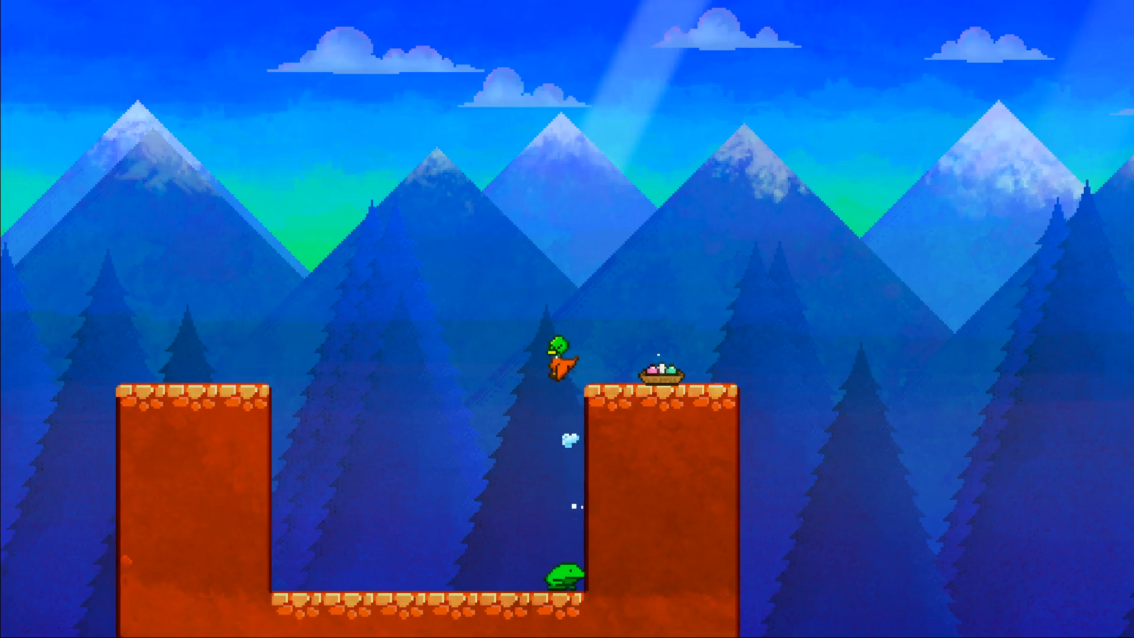
key(space)
key(space)
key(Right)
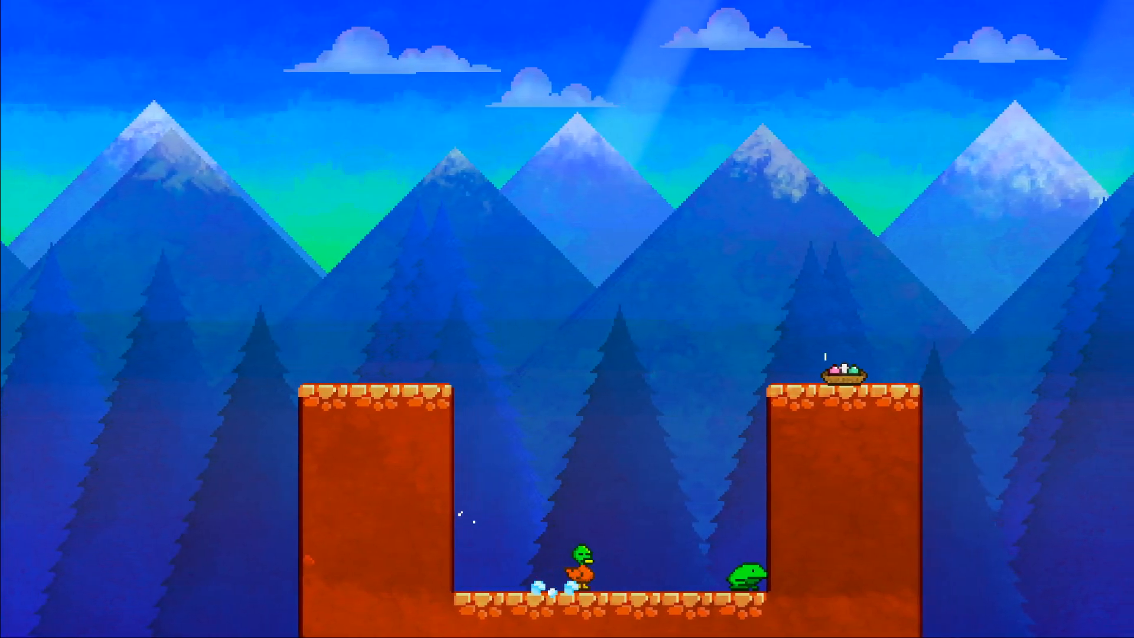
key(space)
key(space)
key(Right)
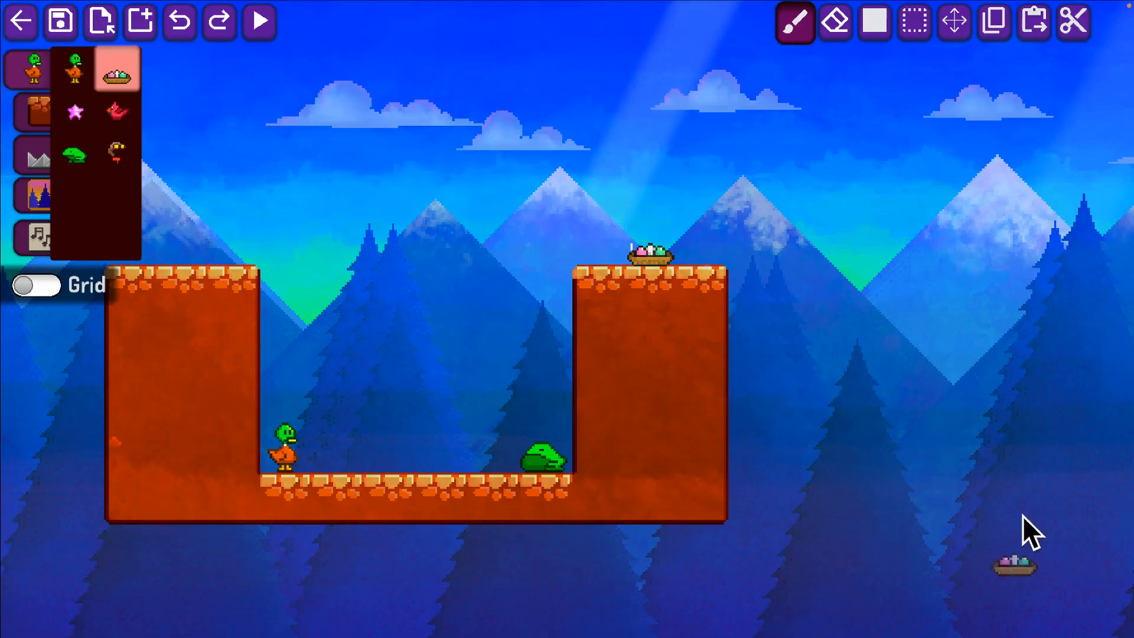
Remove the frog from the pit and place the goggled flying cap in mid-air near the pit's centre.
click(116, 155)
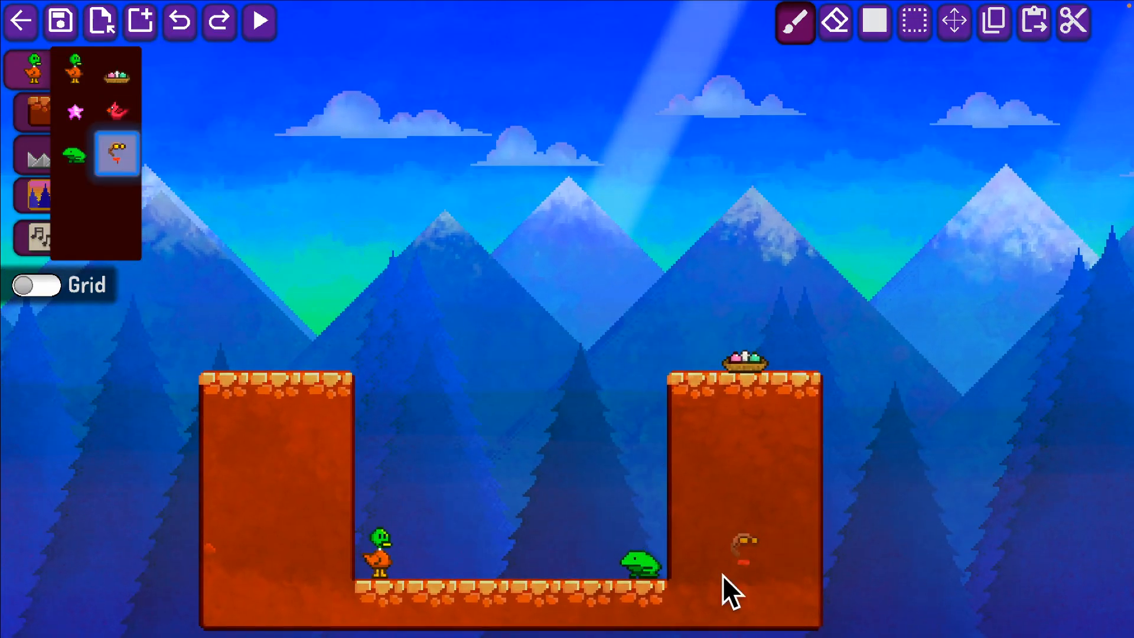
right_click(654, 557)
click(535, 505)
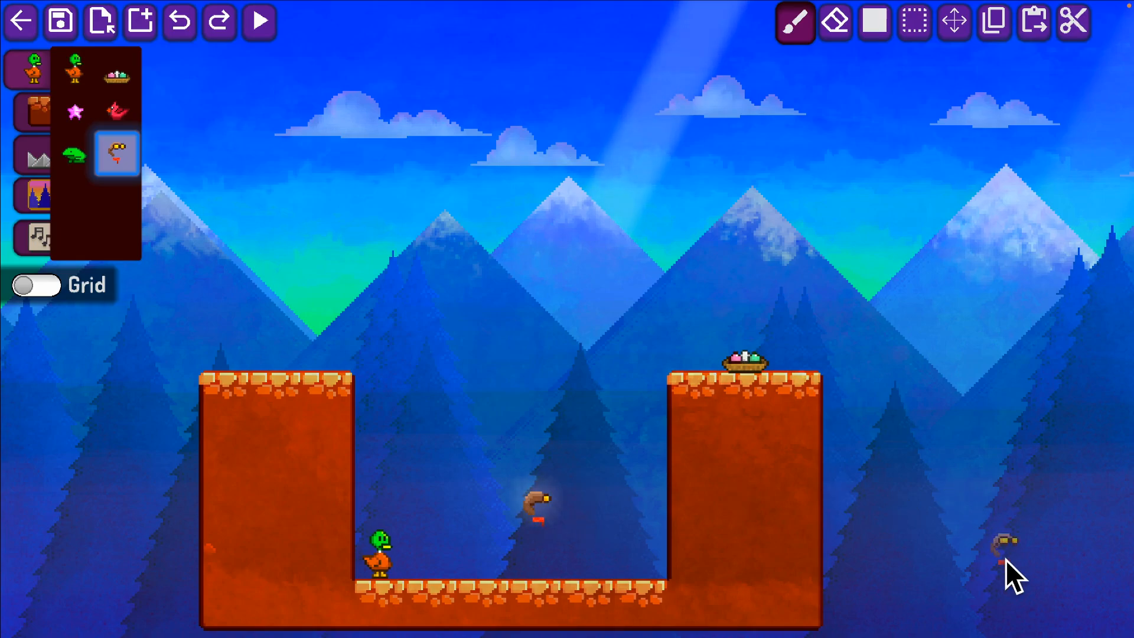
Play-test the pit, moving and jumping the duck beside the left wall without touching the floating cap.
key(Return)
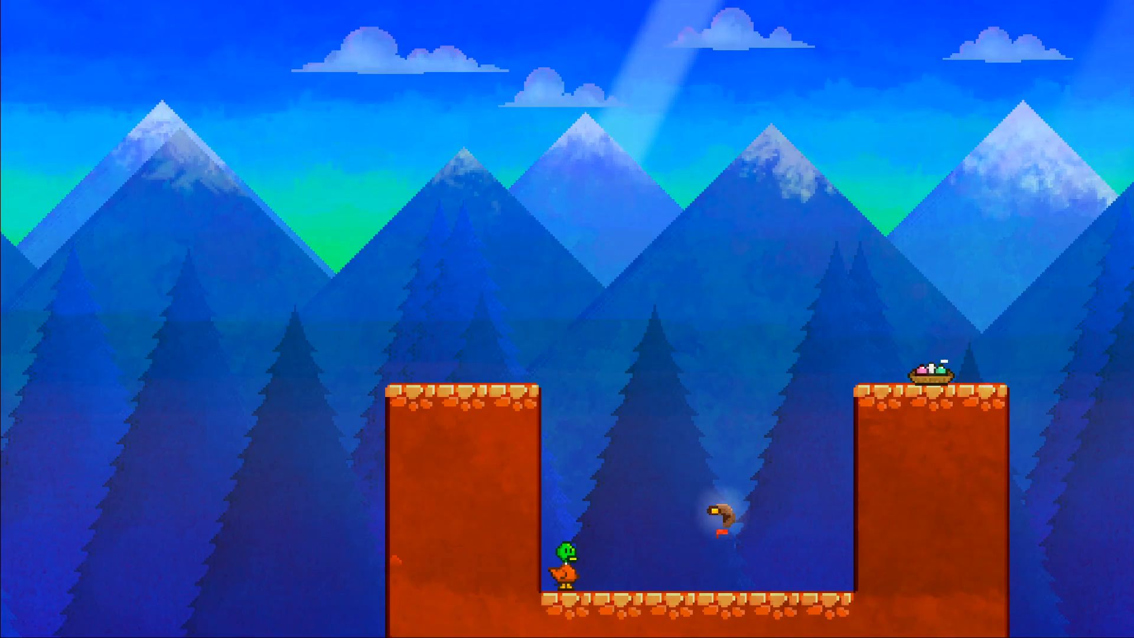
key(Right)
key(Left)
key(Right)
key(space)
key(Left)
key(Right)
key(space)
key(Left)
key(space)
key(space)
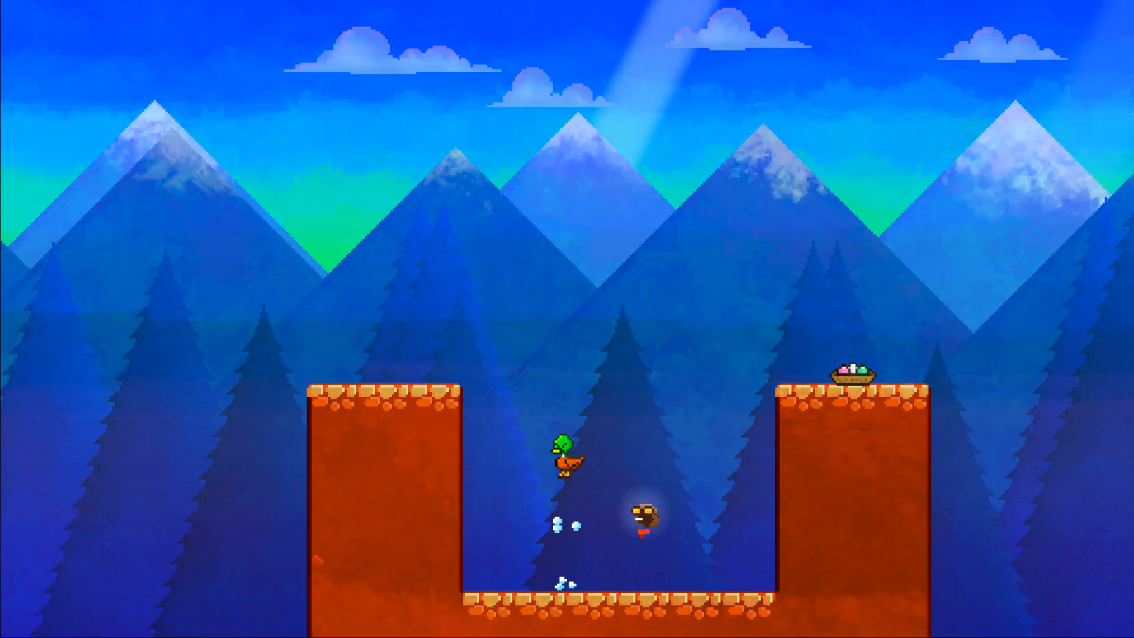
key(Left)
key(Right)
key(space)
Pick up the flying cap, fly the duck above and beyond both walls, and return to the editor.
key(space)
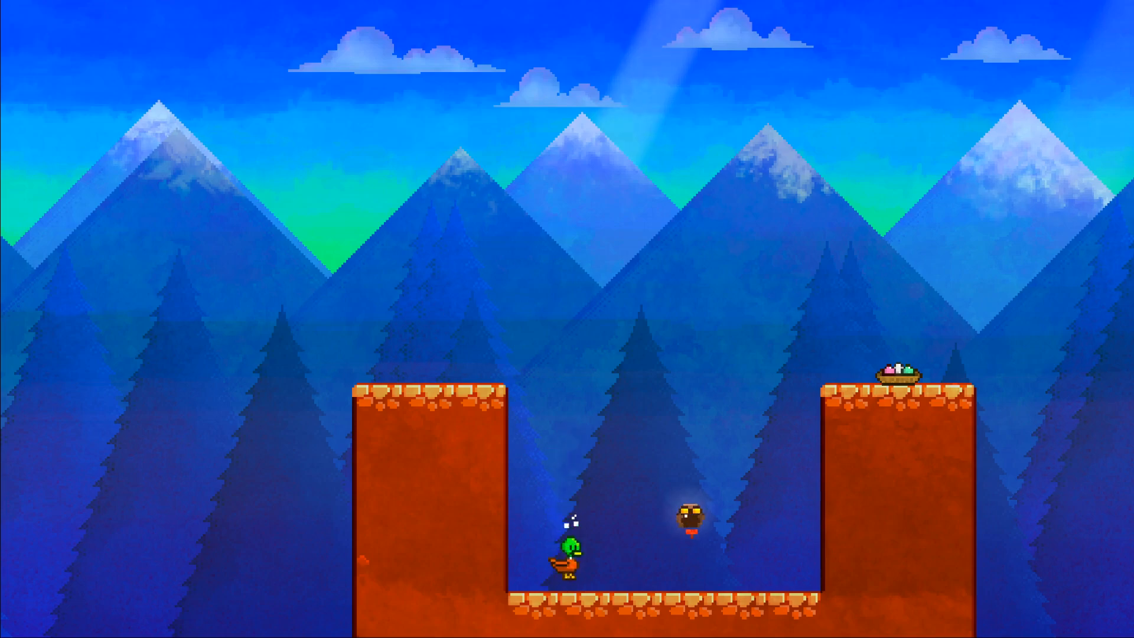
key(Right)
key(space)
key(Left)
key(space)
key(space)
key(Right)
key(space)
key(Left)
key(space)
key(space)
key(space)
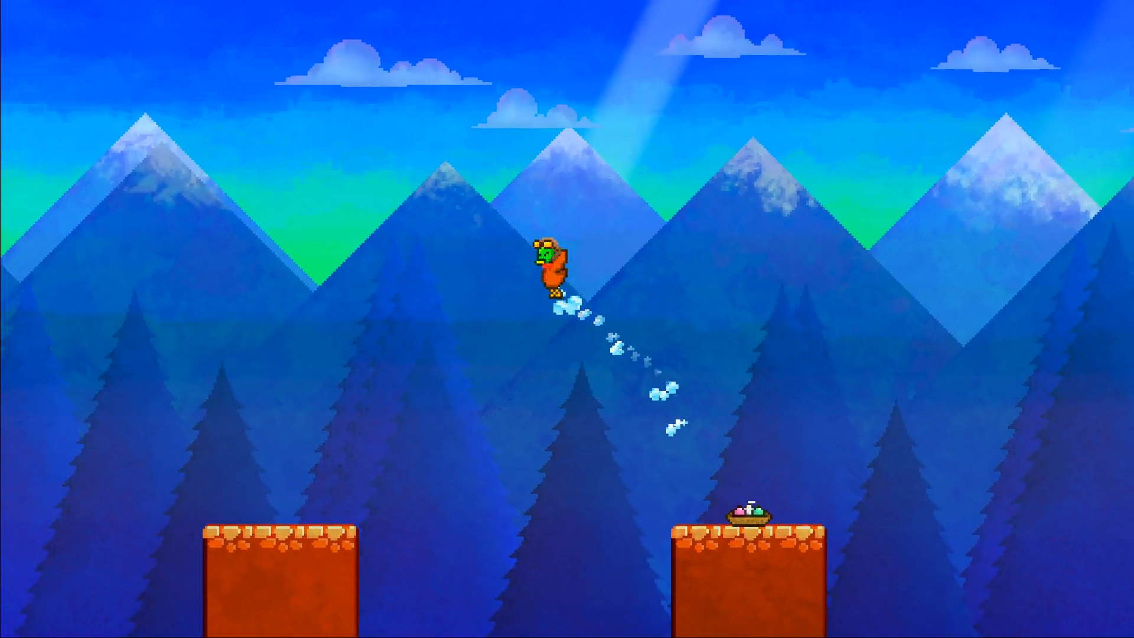
key(Right)
key(space)
key(space)
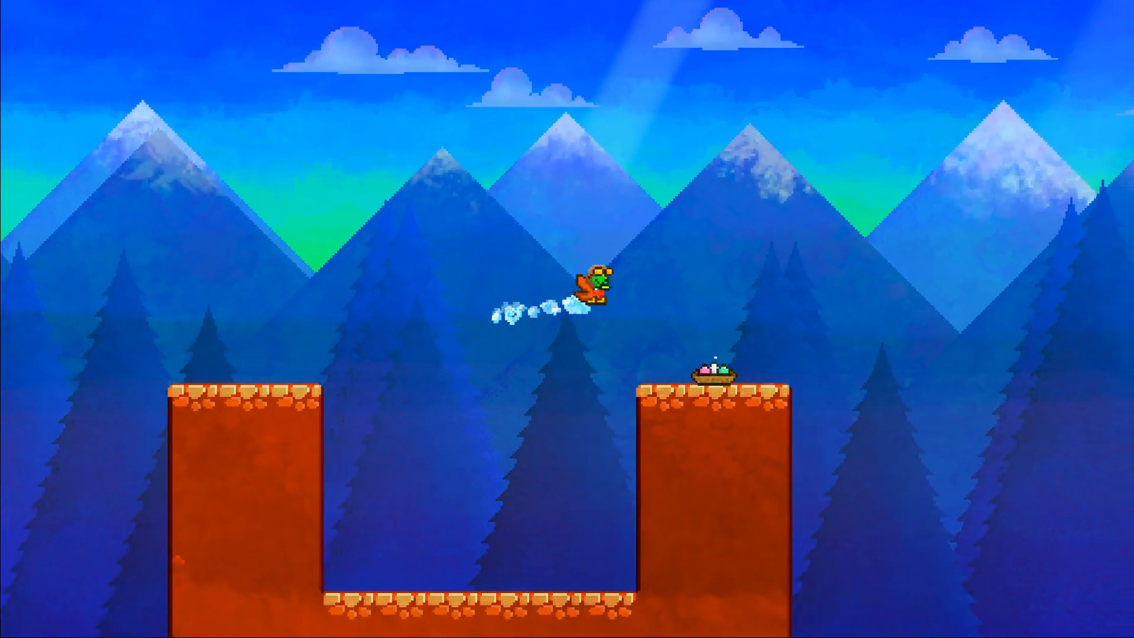
key(Left)
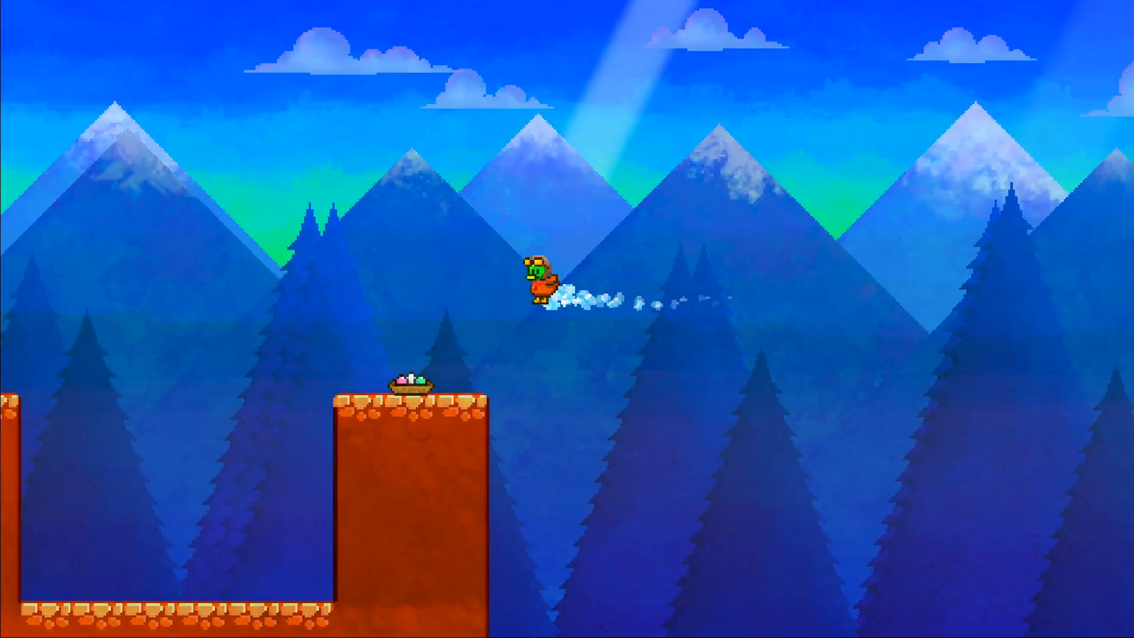
key(Right)
key(space)
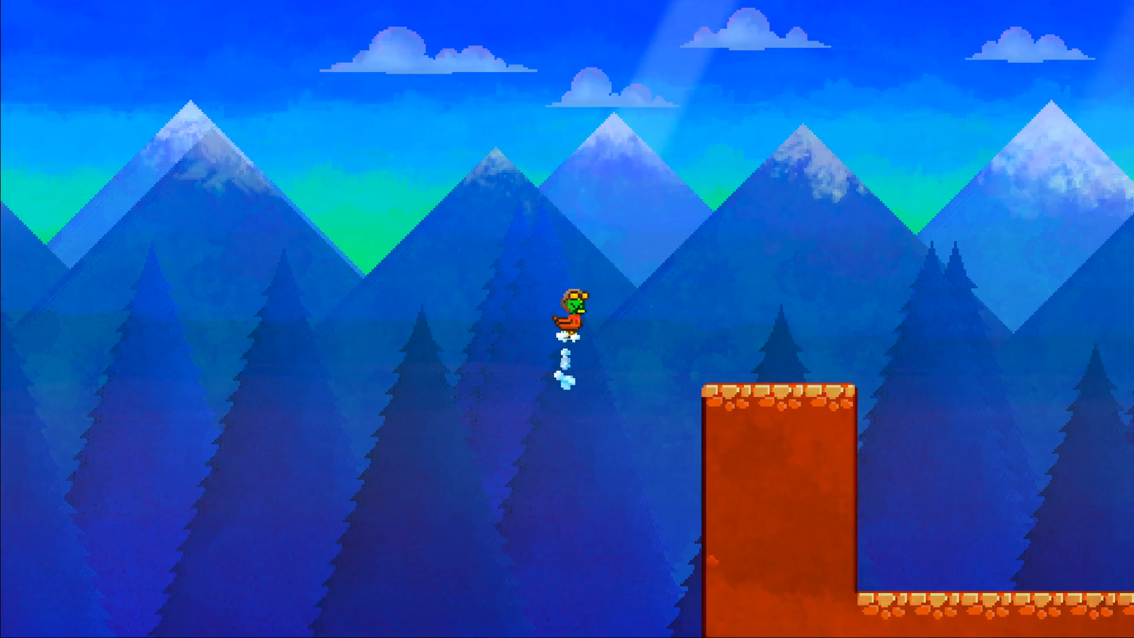
key(space)
key(space)
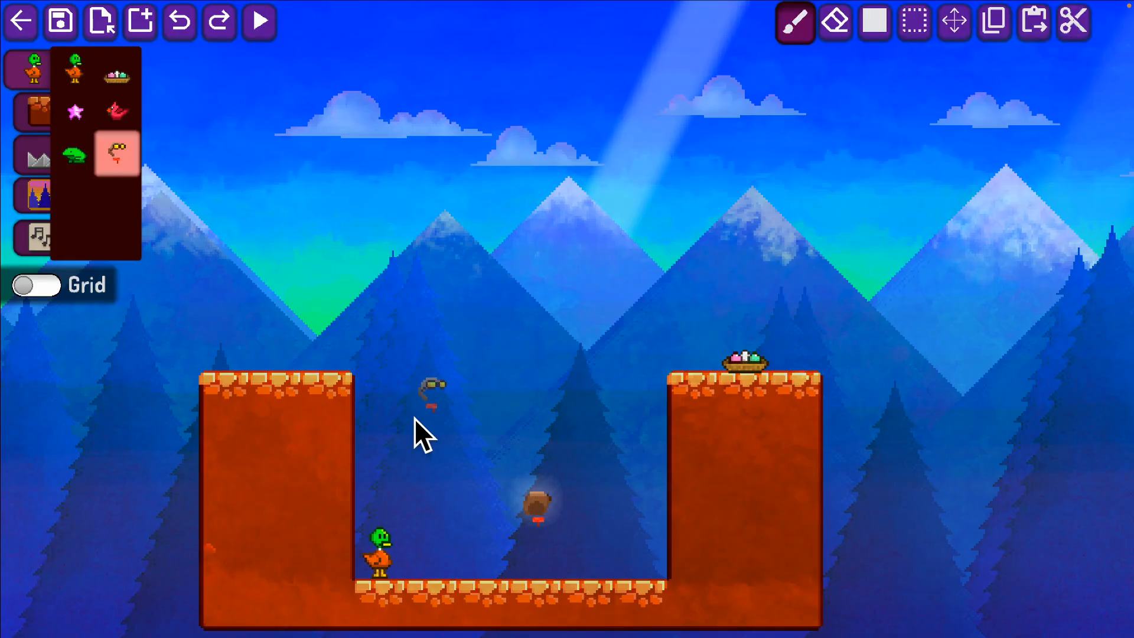
Fill the entire right wall with dark stone blocks using the rectangle tool.
click(37, 111)
click(118, 112)
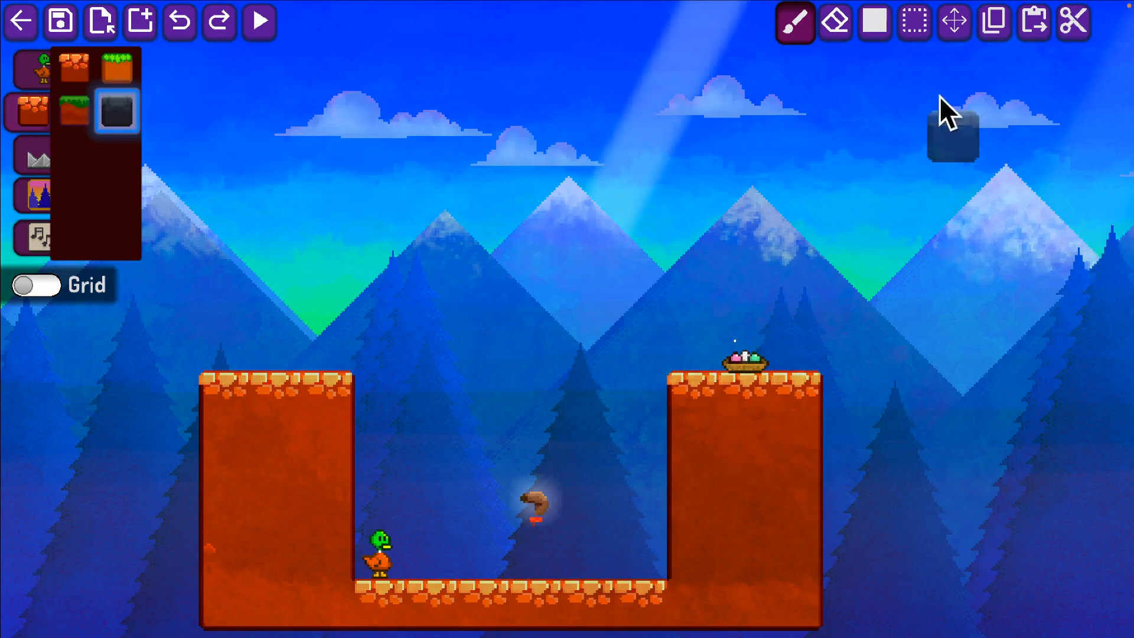
click(877, 26)
drag(700, 403, 789, 580)
Refill the entire left wall with the red, dark-grass-topped blocks as a rectangle.
middle_drag(685, 440, 429, 410)
click(74, 111)
click(352, 447)
drag(373, 378, 228, 625)
Add a floating platform of orange grass-topped blocks, seven wide and two tall, above the pit and stone wall.
click(122, 76)
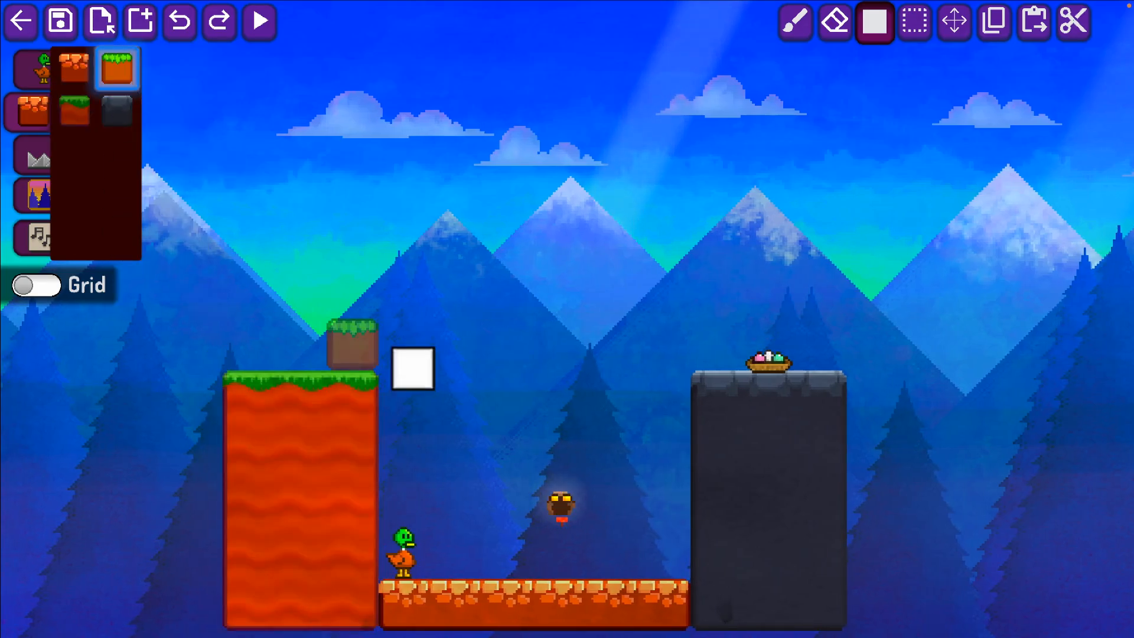
key(d)
key(w)
drag(366, 304, 686, 350)
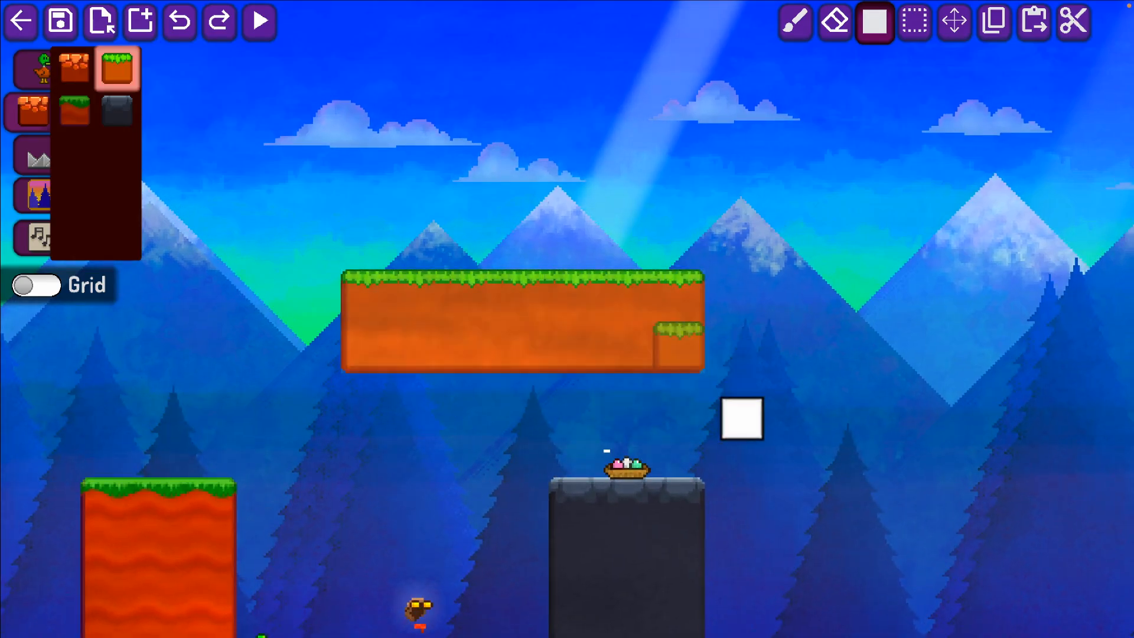
key(s)
key(a)
key(d)
key(w)
Change the level's background to the forest with the orange and yellow sky and look over the scene.
click(37, 190)
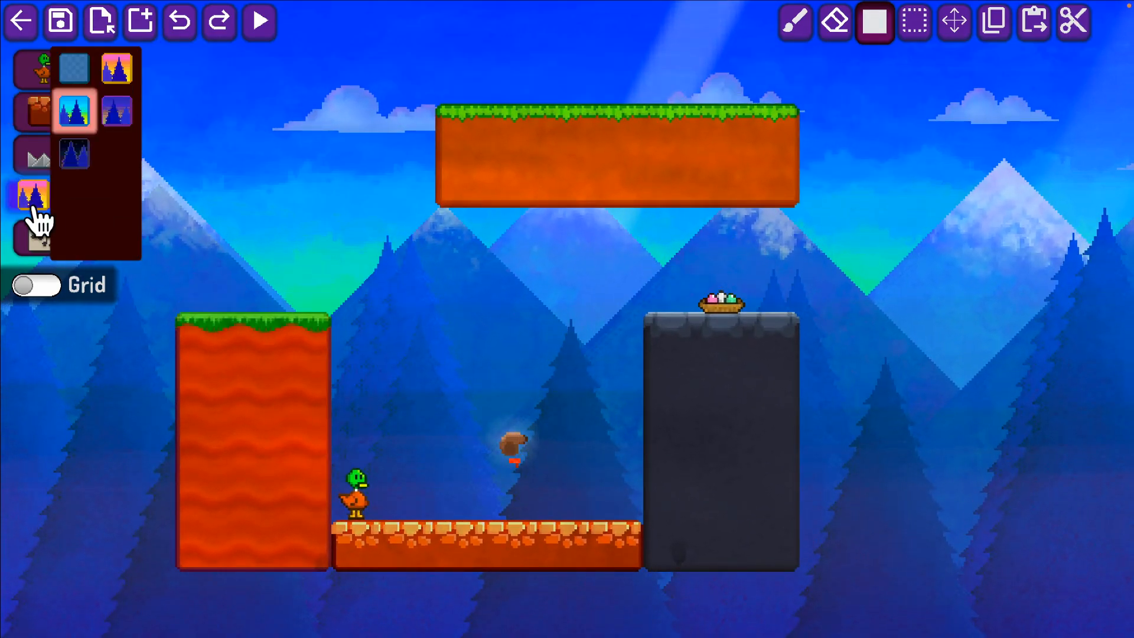
click(126, 83)
key(a)
key(w)
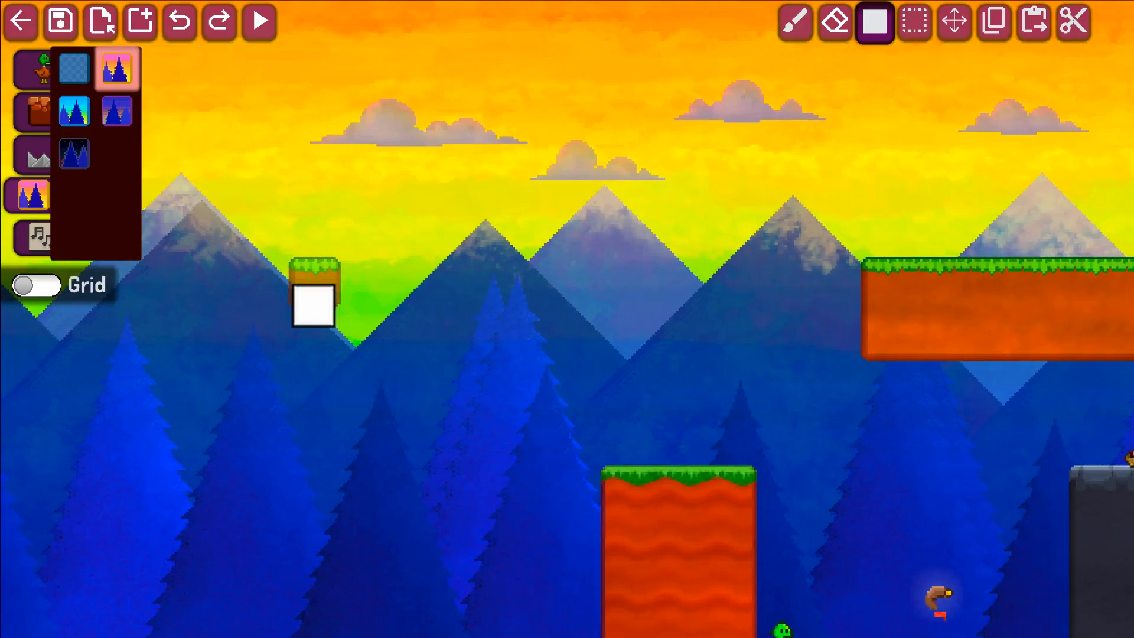
key(d)
key(s)
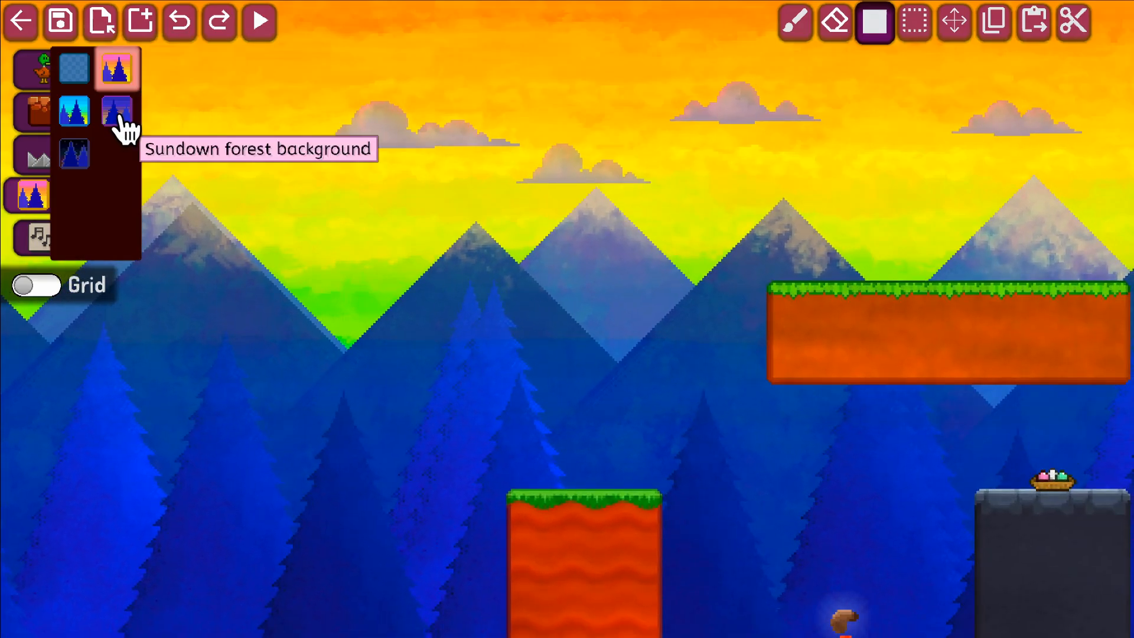
Try the blue daytime forest background and the Sundown forest background on the level and look over the scene.
click(84, 117)
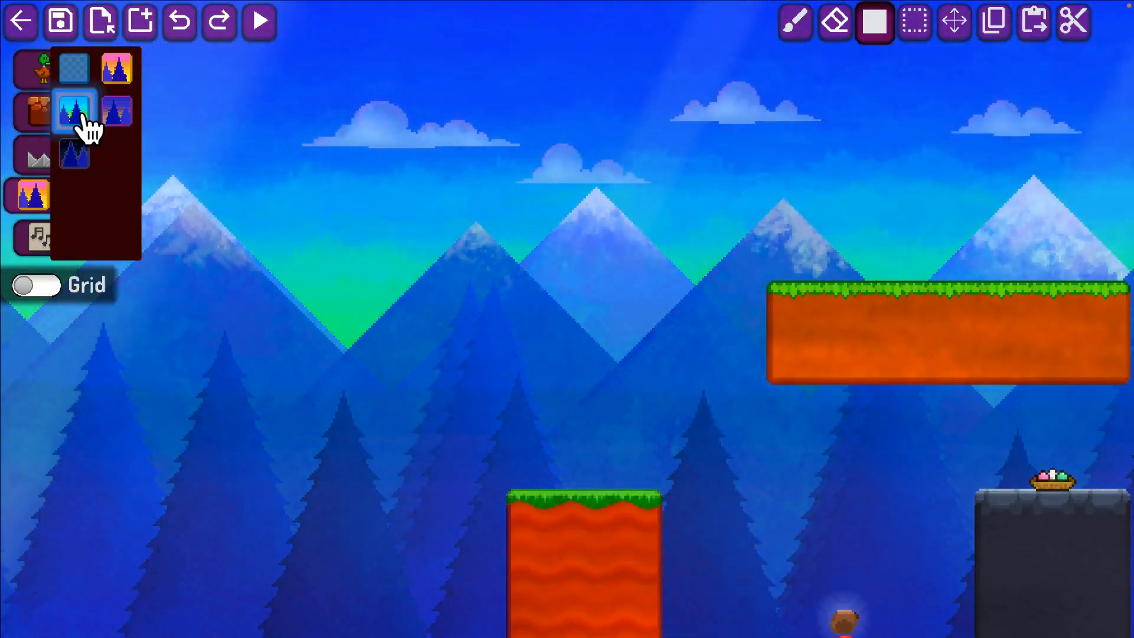
click(131, 118)
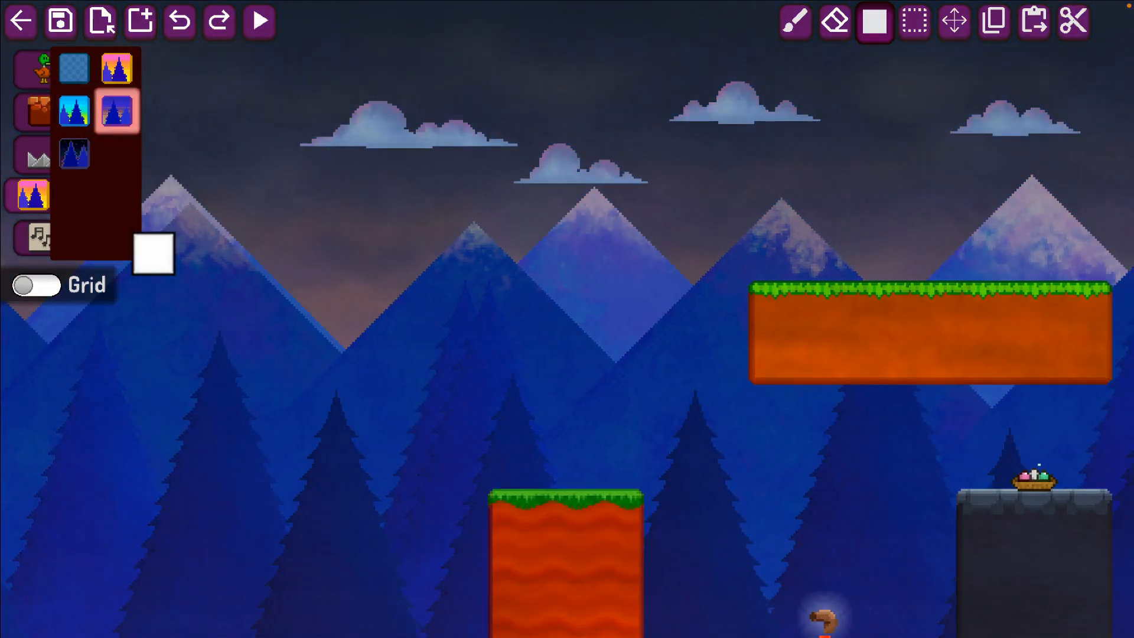
key(w)
key(a)
key(d)
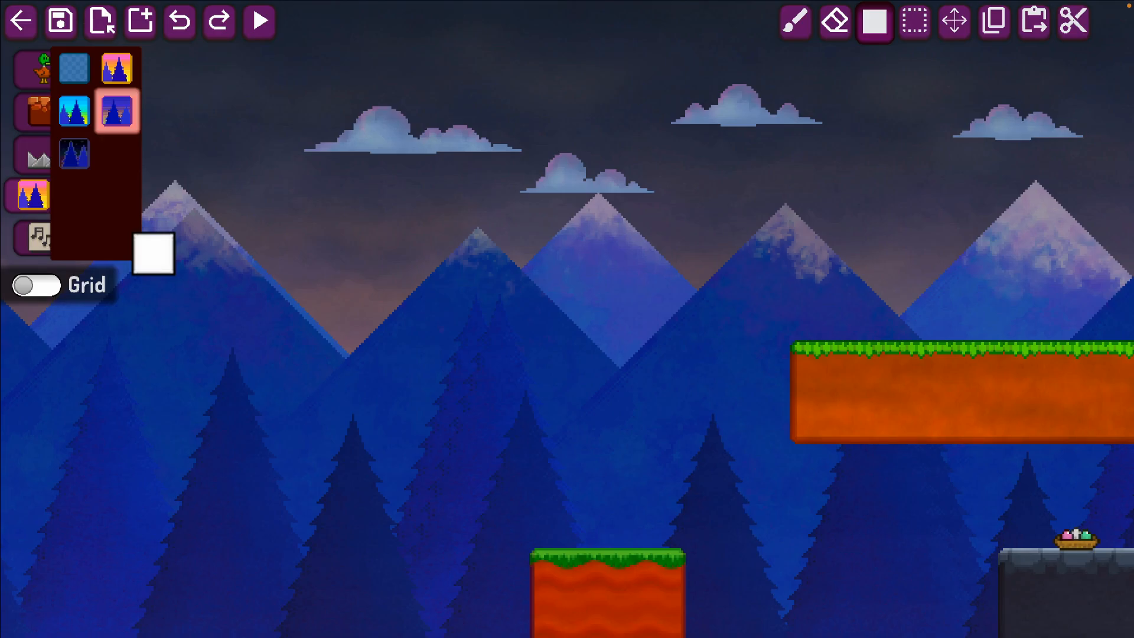
Change the level's background to the night forest with northern lights and look over the whole level.
click(75, 155)
key(d)
key(s)
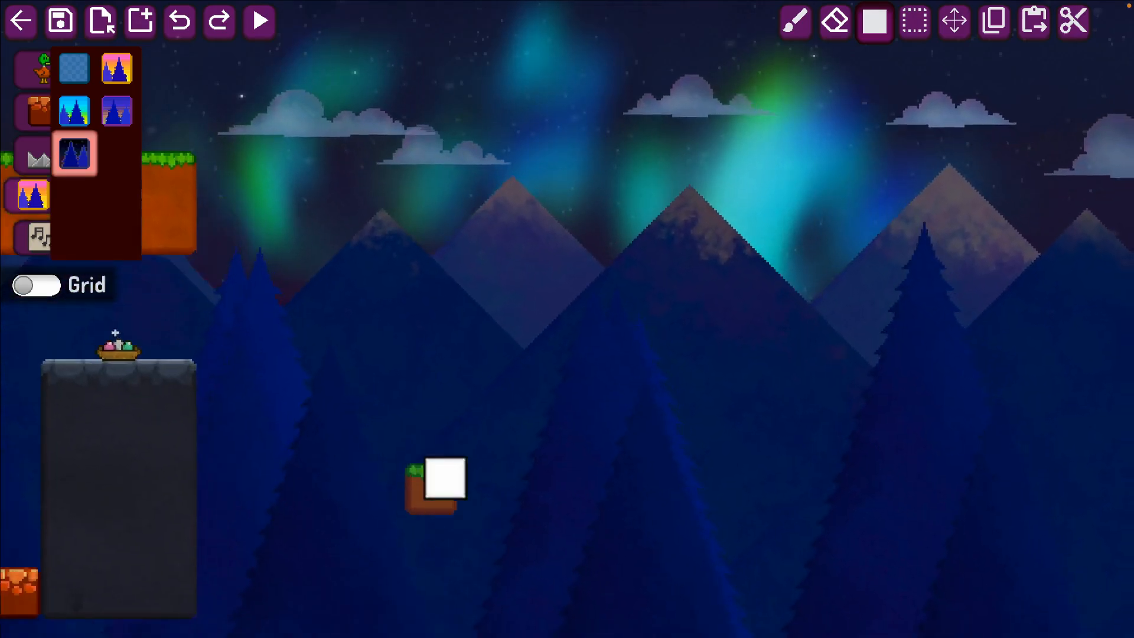
key(a)
key(d)
key(w)
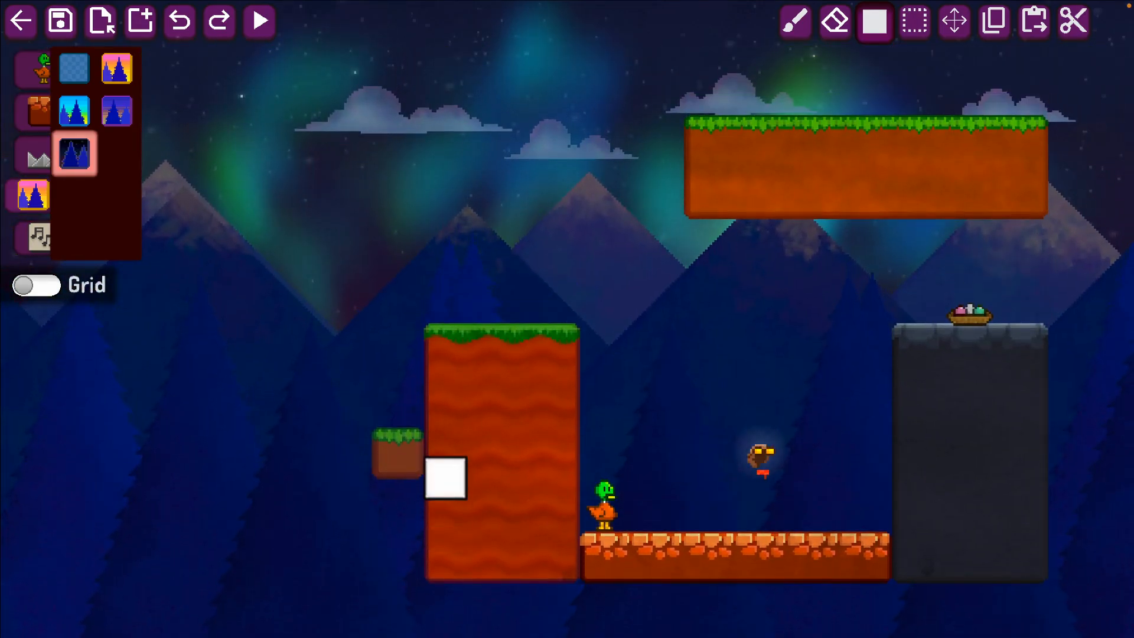
Audition the level's other three music tracks and switch back to the first one.
click(35, 237)
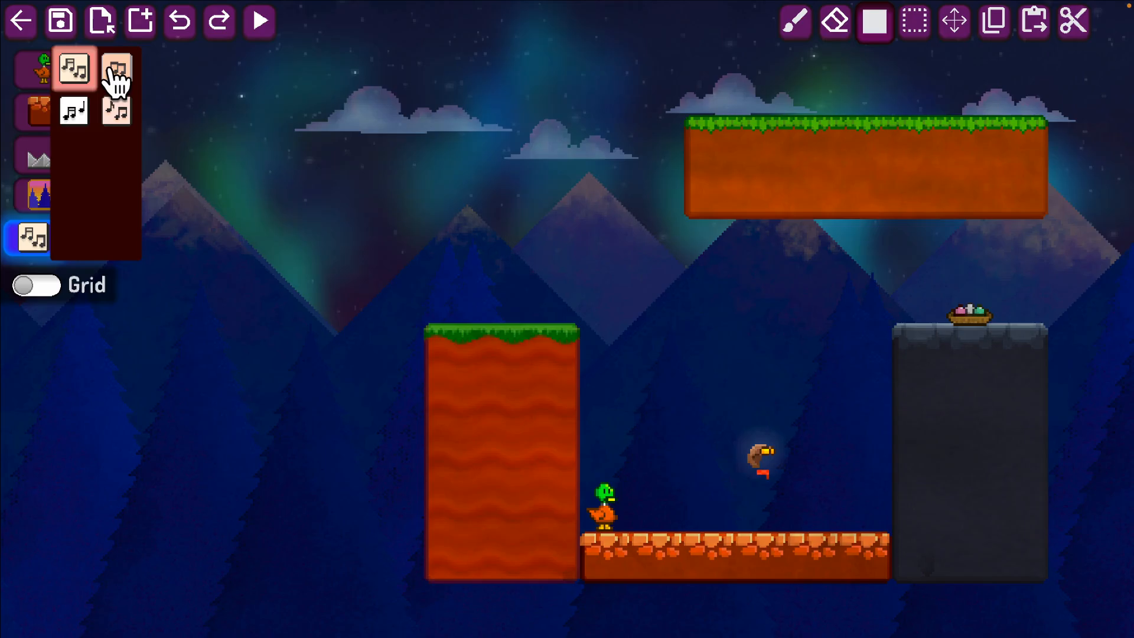
key(Escape)
click(466, 144)
key(Escape)
click(120, 72)
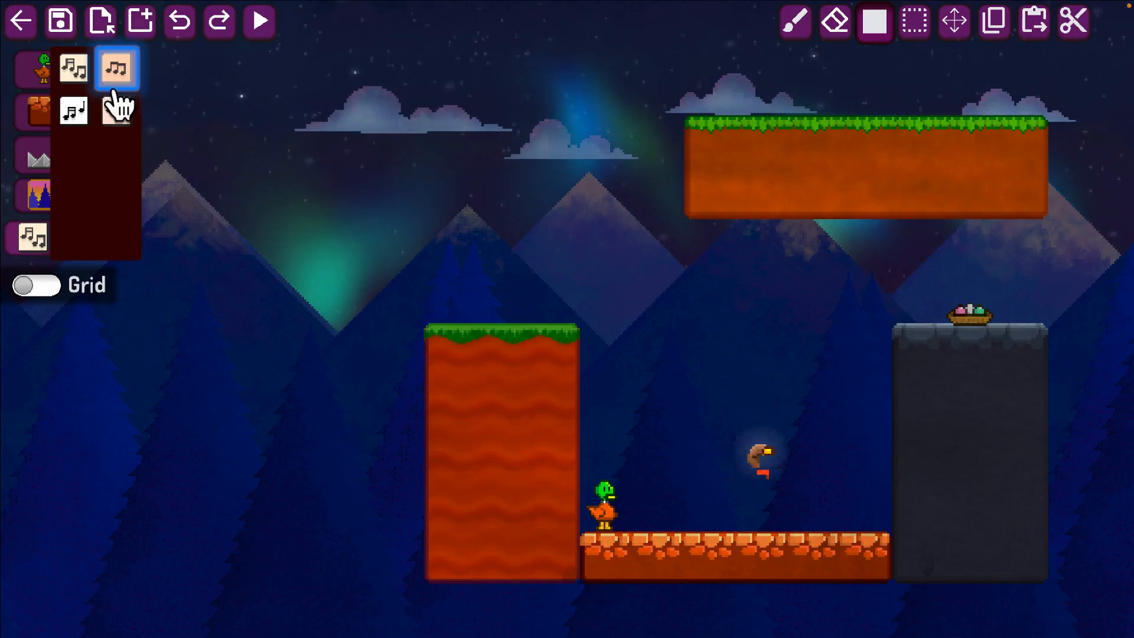
click(87, 126)
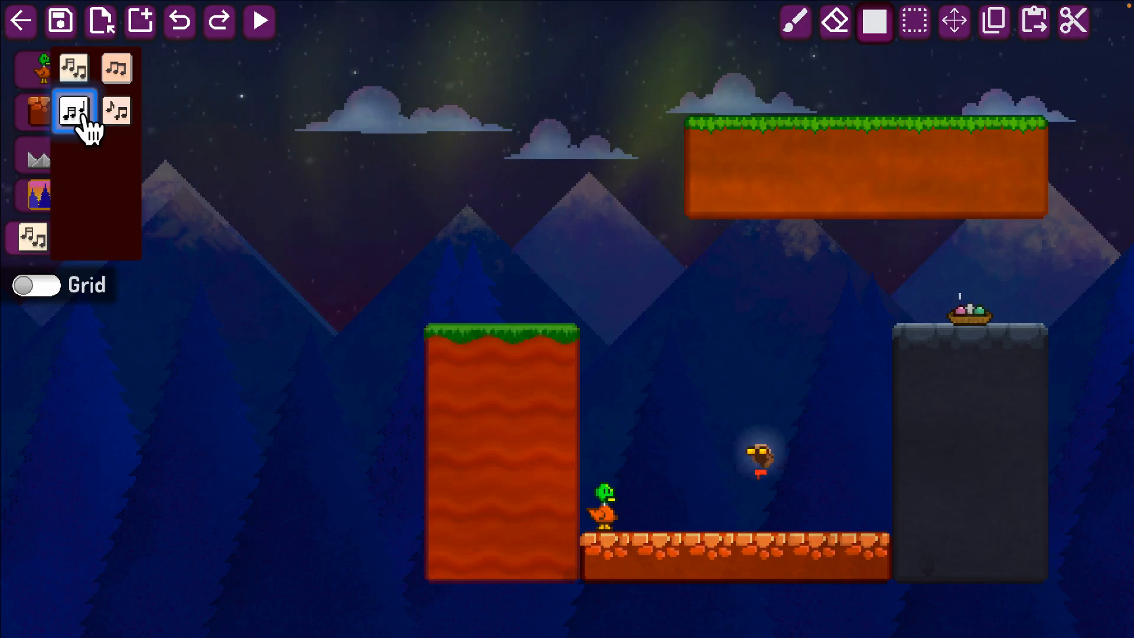
click(118, 112)
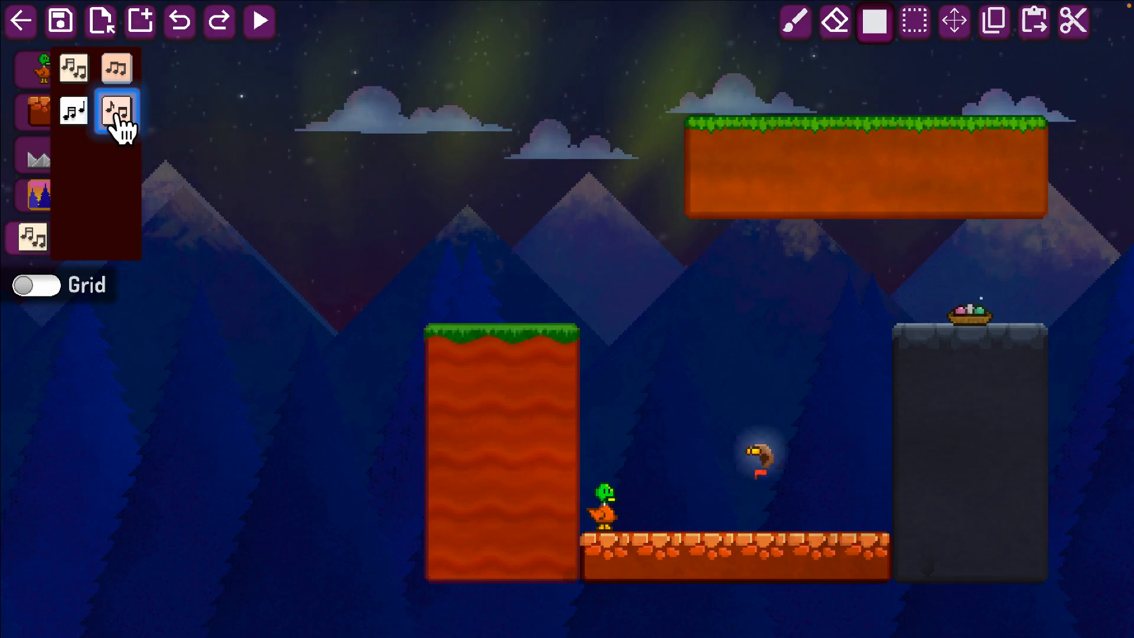
click(76, 69)
drag(316, 486, 336, 571)
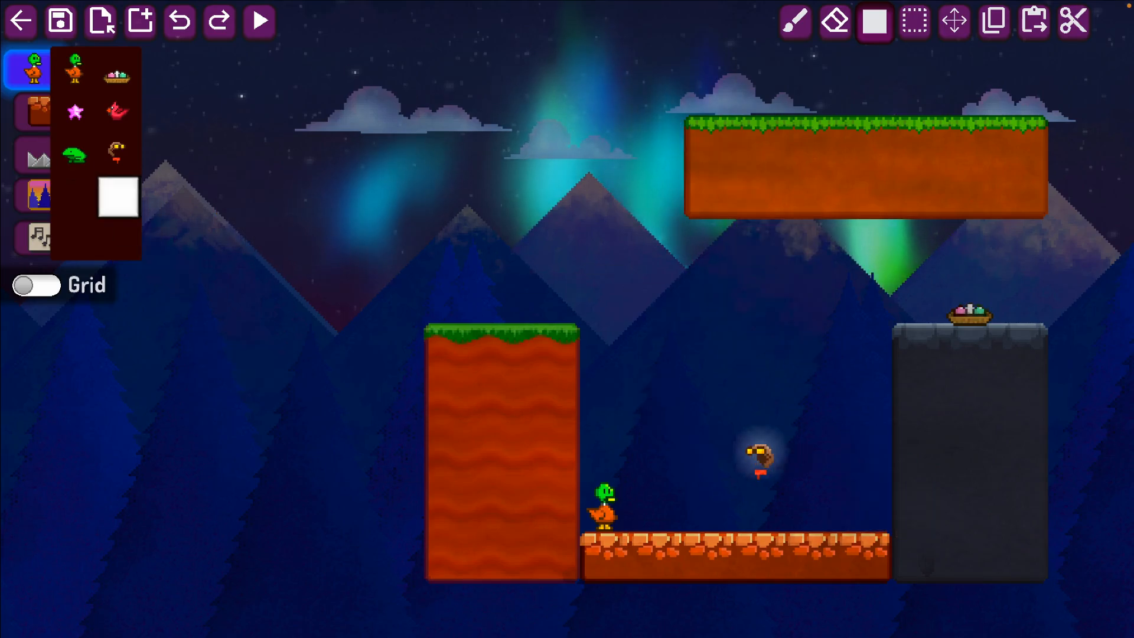
Undo the recent background, block and object edits one by one, back into the construction of the two walls.
key(Right)
key(Up)
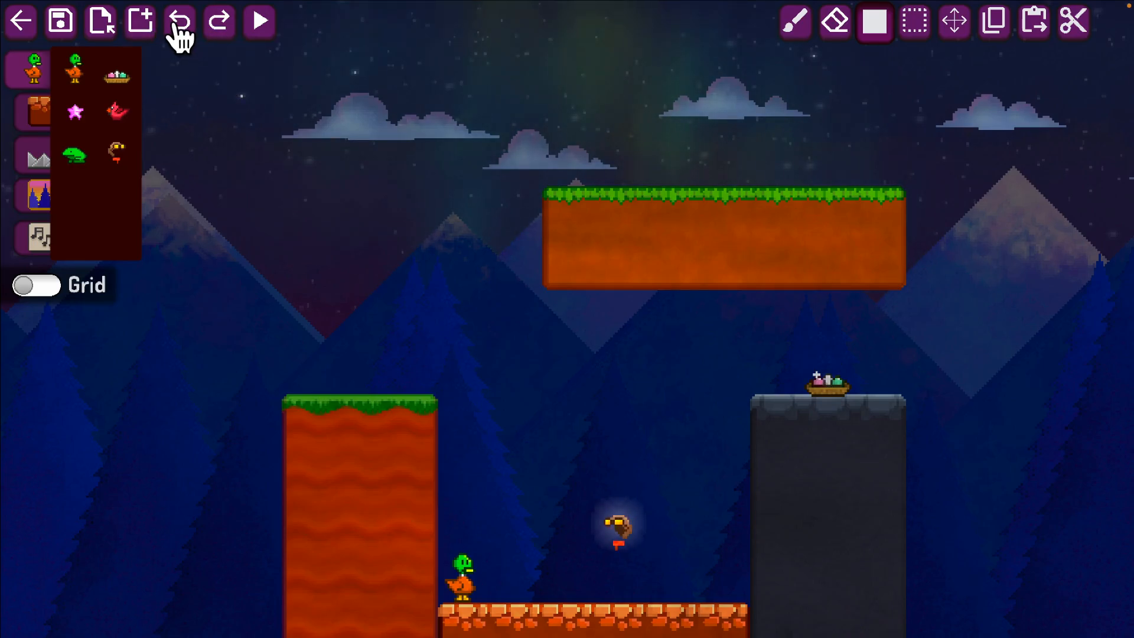
click(217, 23)
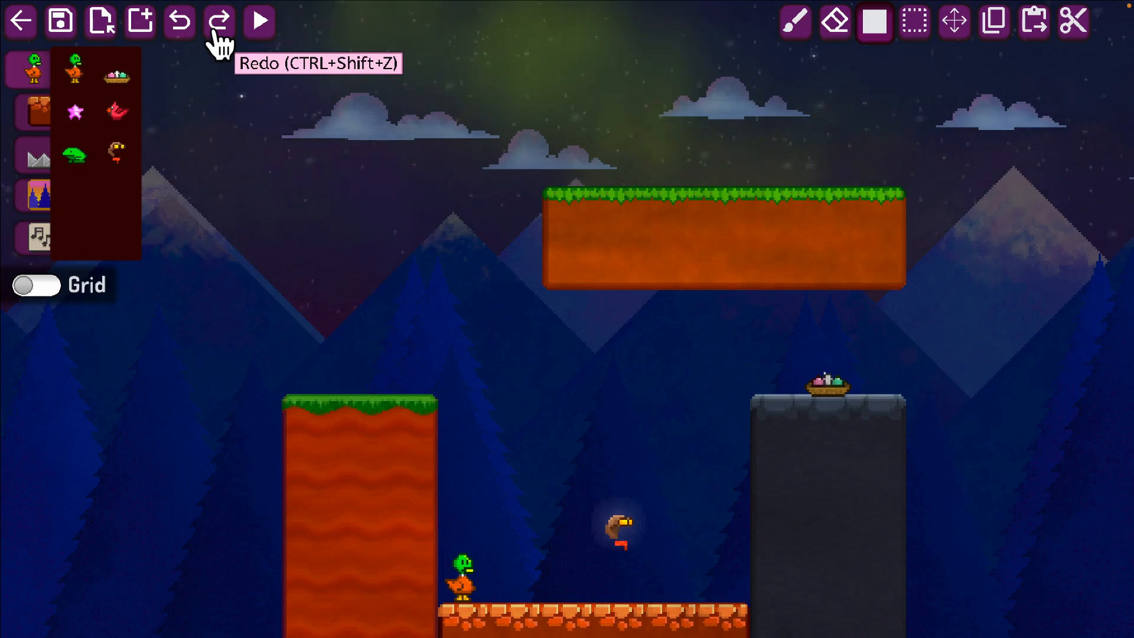
click(176, 20)
click(176, 20)
click(177, 20)
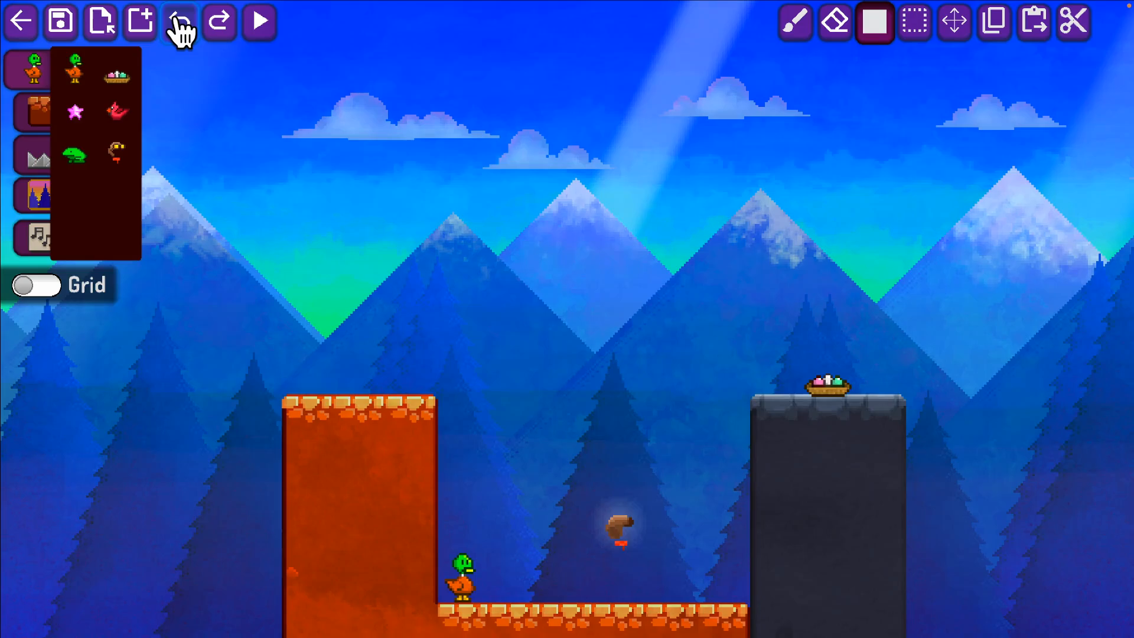
click(176, 20)
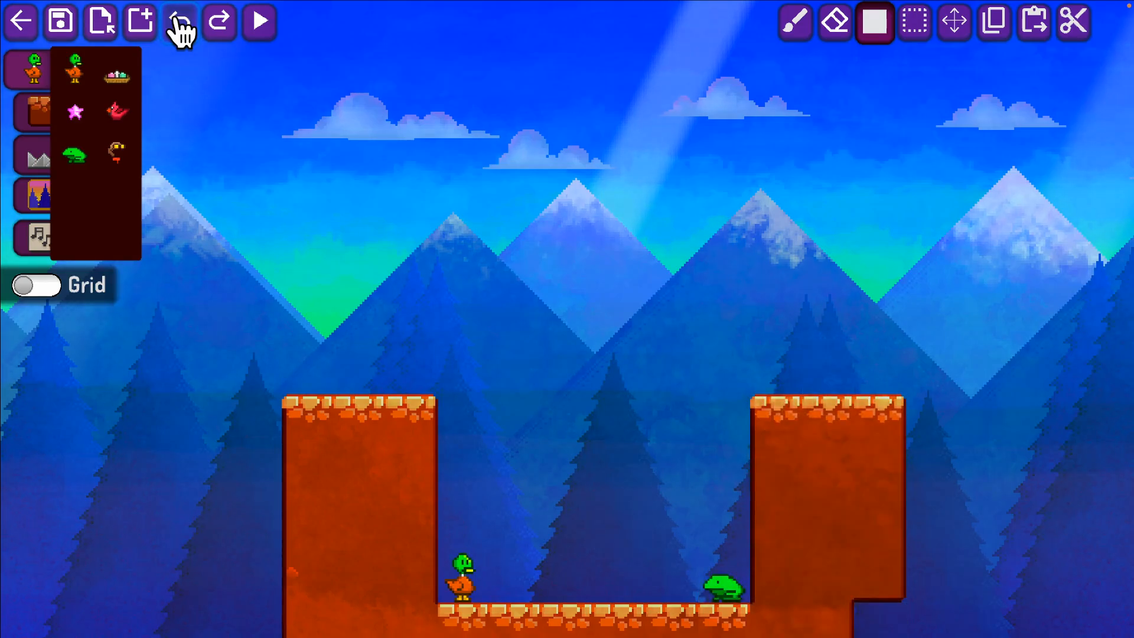
click(176, 20)
click(176, 20)
click(176, 20)
click(176, 20)
click(177, 20)
key(ctrl+z)
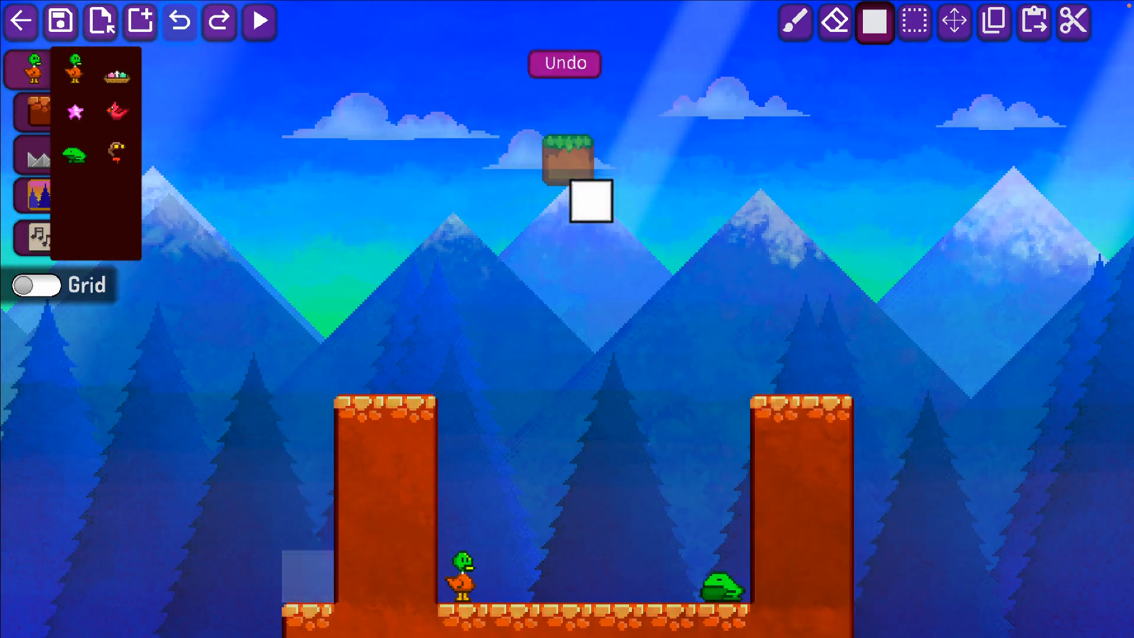
key(ctrl+z)
key(ctrl+z)
key(ctrl+z)
key(ctrl+z)
key(ctrl+z)
key(ctrl+z)
key(ctrl+z)
key(ctrl+z)
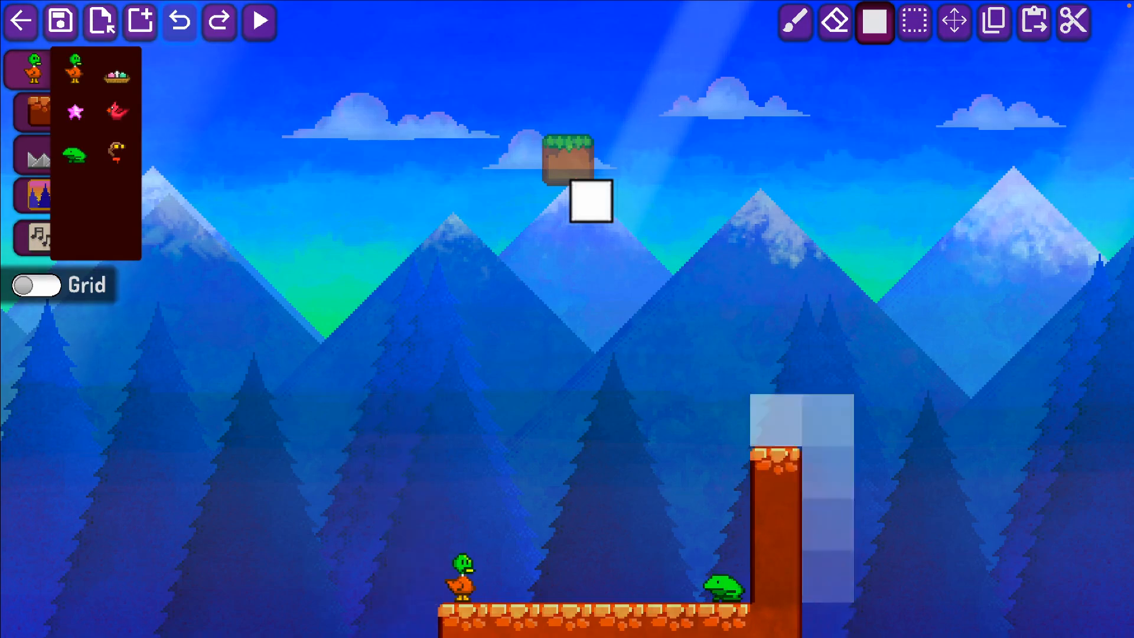
Redo all the undone edits up to the night forest background.
key(ctrl+y)
key(ctrl+y)
key(ctrl+y)
key(ctrl+y)
key(ctrl+y)
key(ctrl+y)
key(ctrl+y)
key(ctrl+y)
key(ctrl+y)
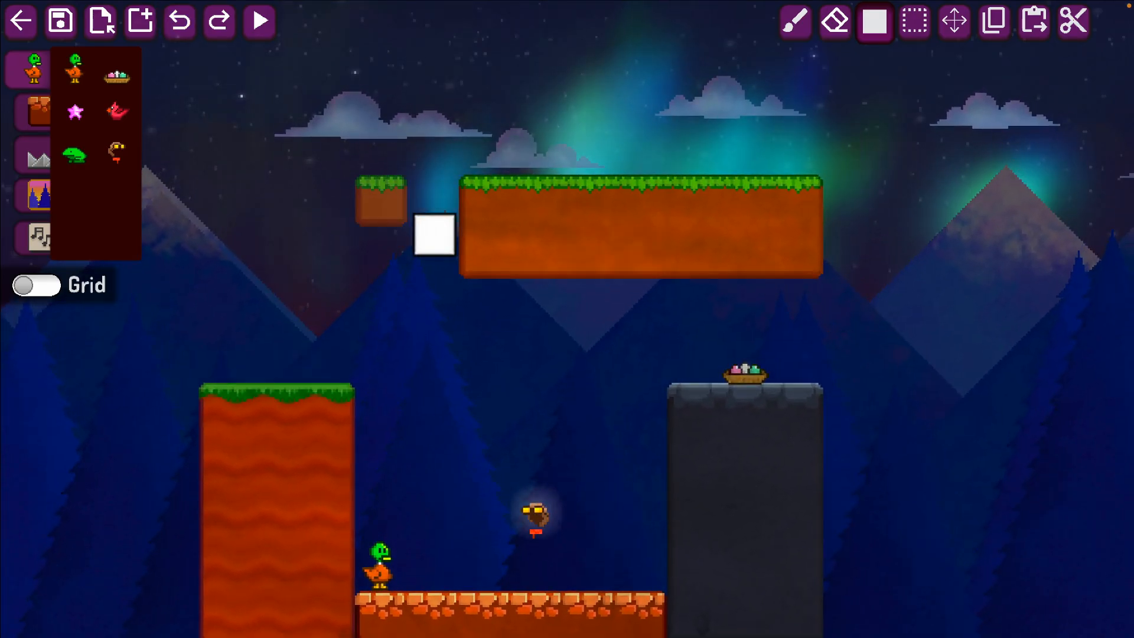
Start a test play and make the duck collect the aviator cap floating above the pit.
click(259, 21)
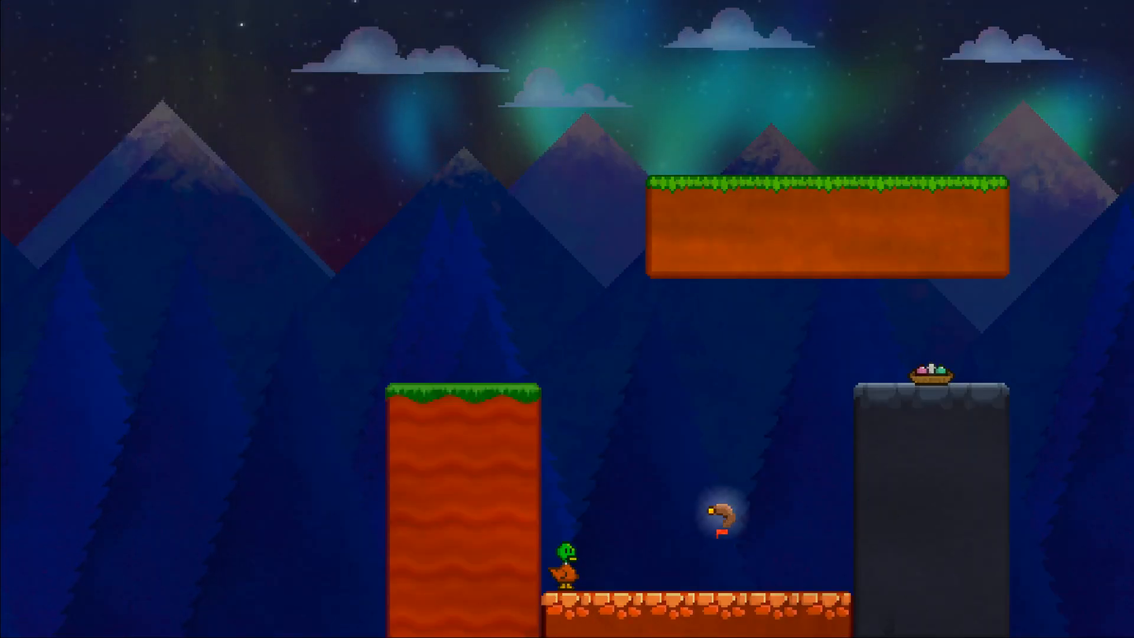
key(Right)
key(space)
key(space)
key(Left)
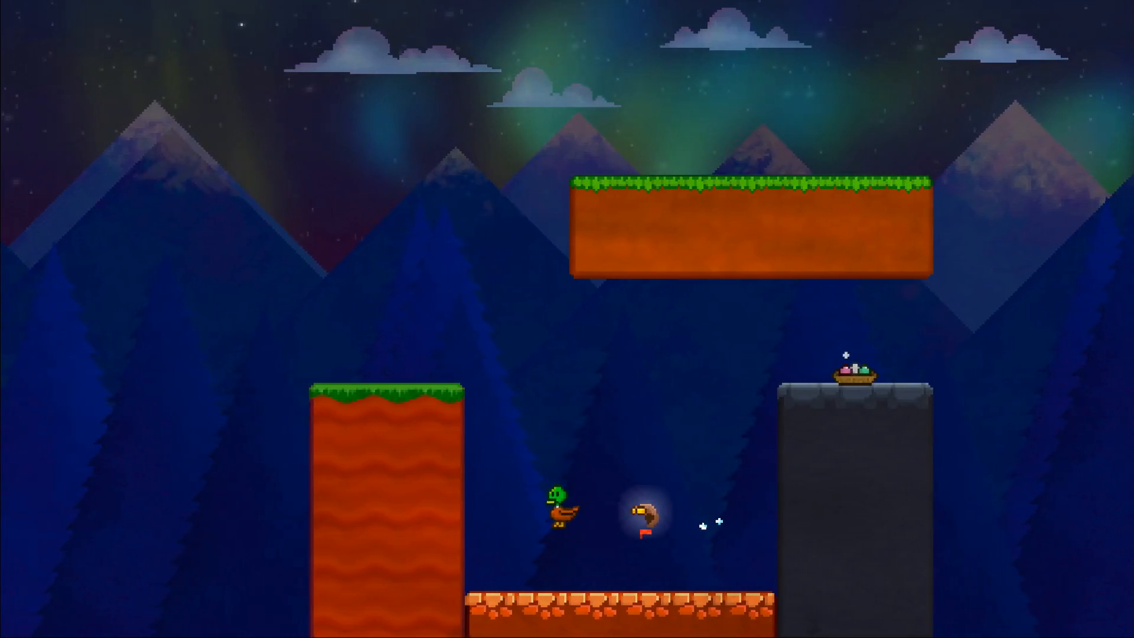
key(Right)
key(space)
key(Left)
key(space)
key(Right)
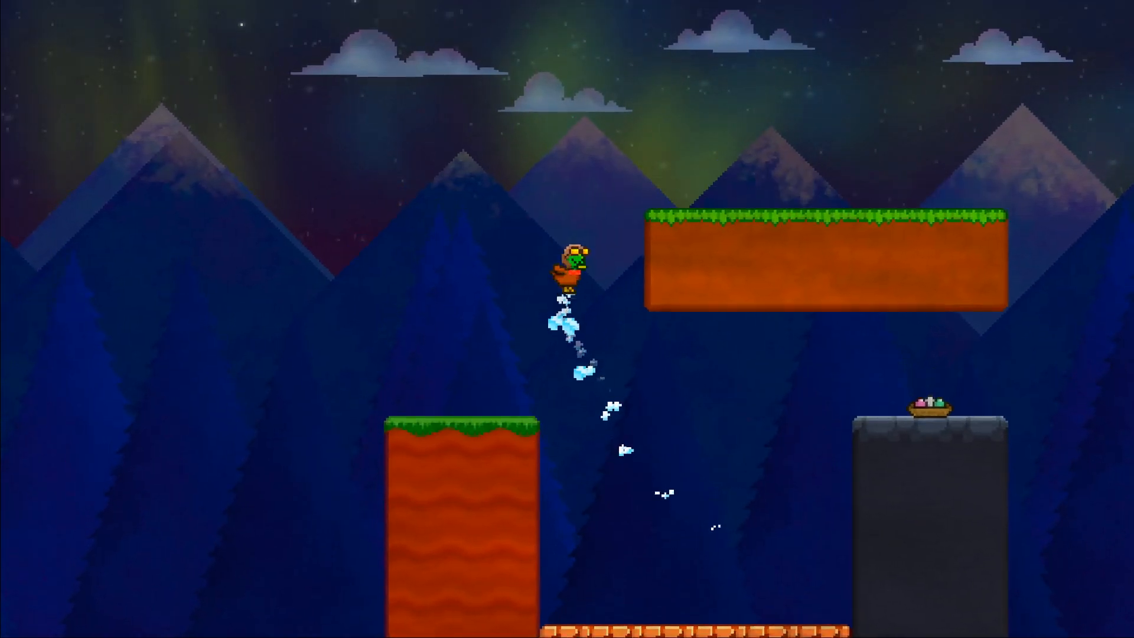
Fly the duck beyond the stone pillar, back over the red wall, and across the top of the floating platform.
key(space)
key(Left)
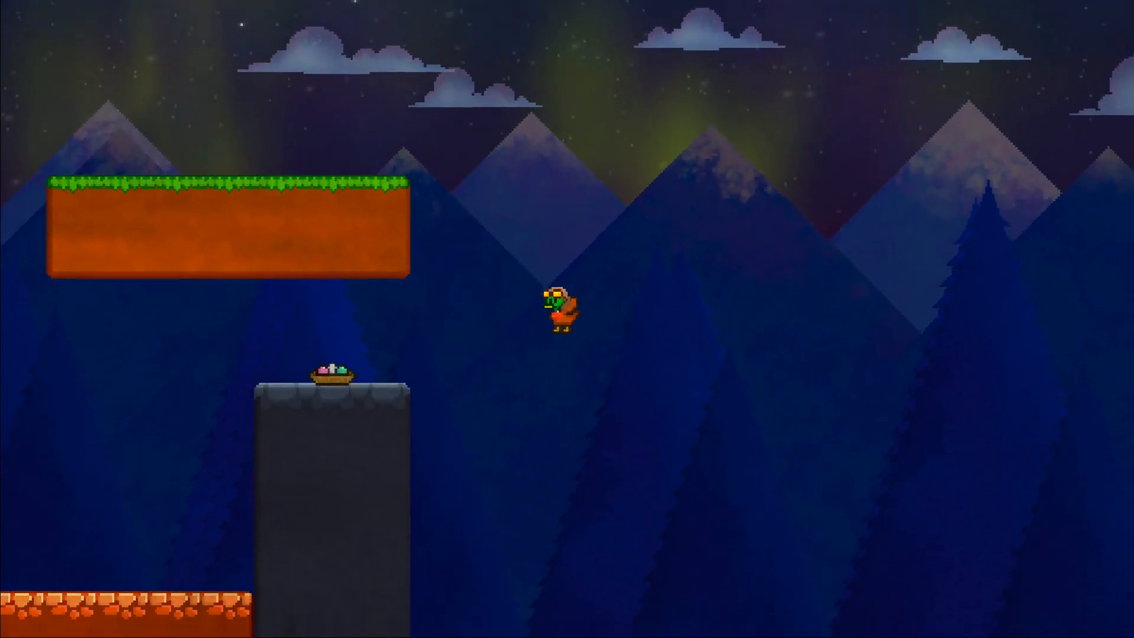
key(space)
key(space)
key(space)
key(Right)
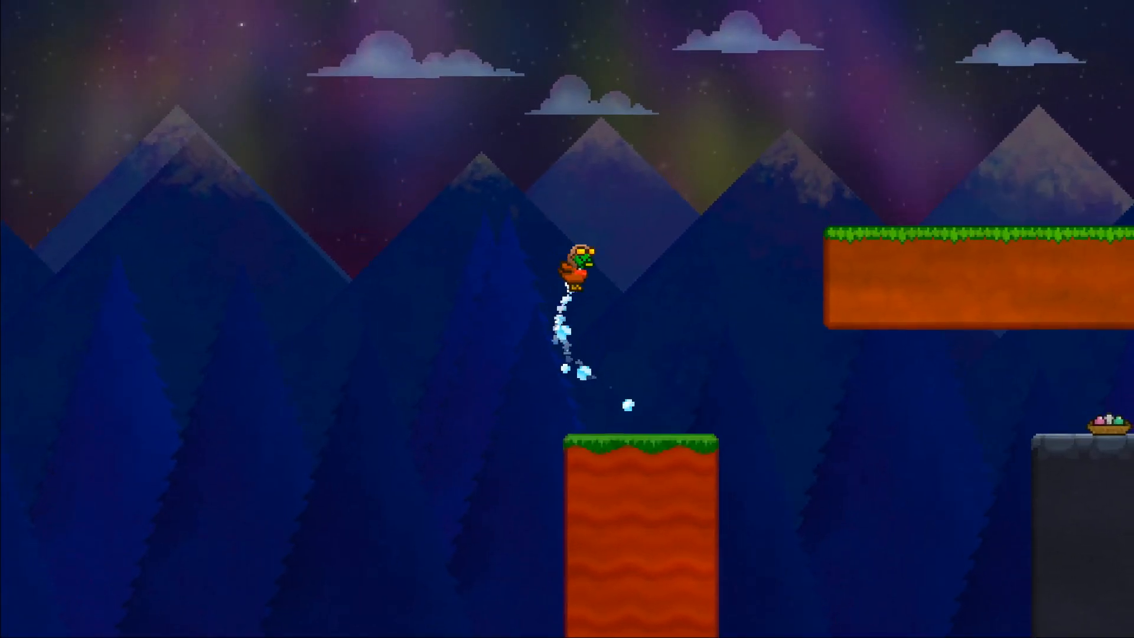
Fly the duck back under the floating platform to the red wall and off again toward the stone pillar.
key(space)
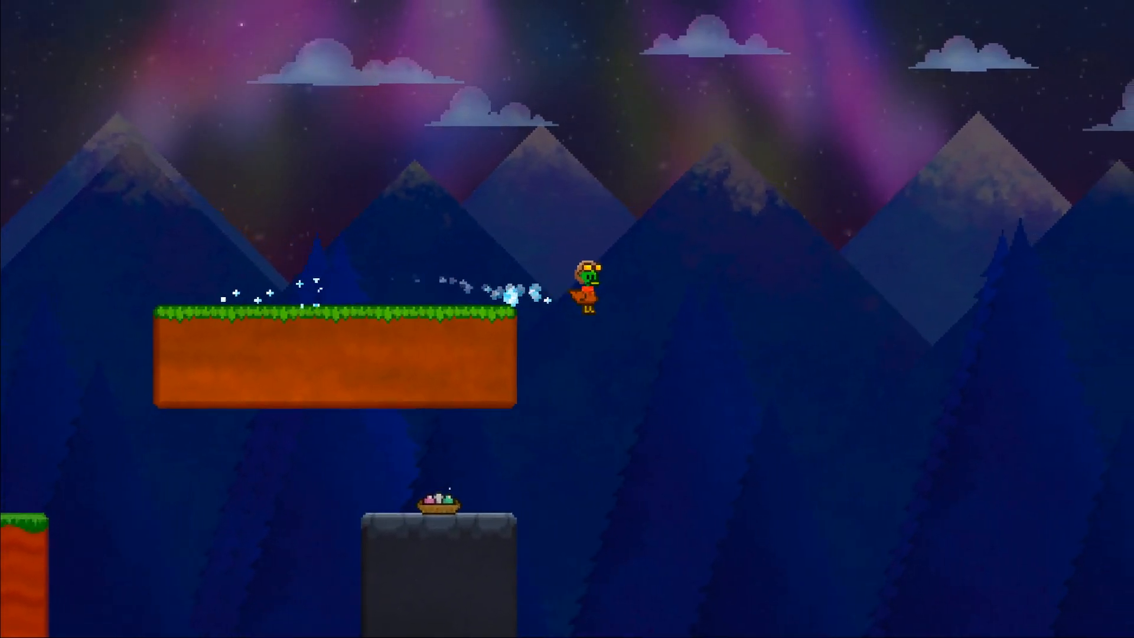
key(Left)
key(space)
key(space)
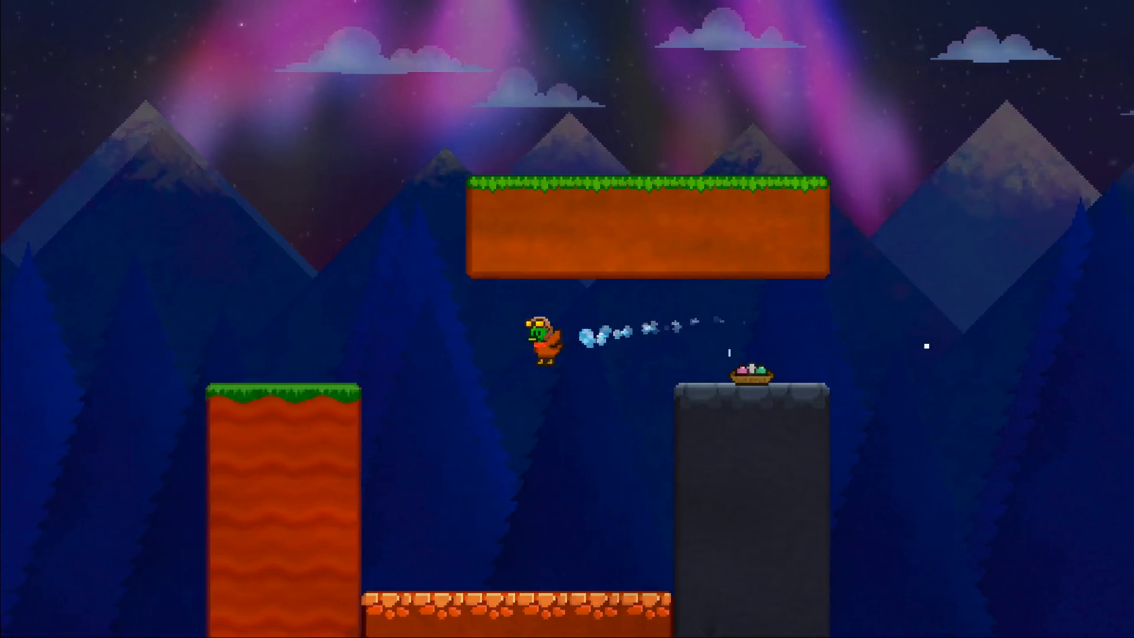
key(space)
key(Right)
Fly the duck high past the far end of the floating platform and return to land on the red wall.
key(space)
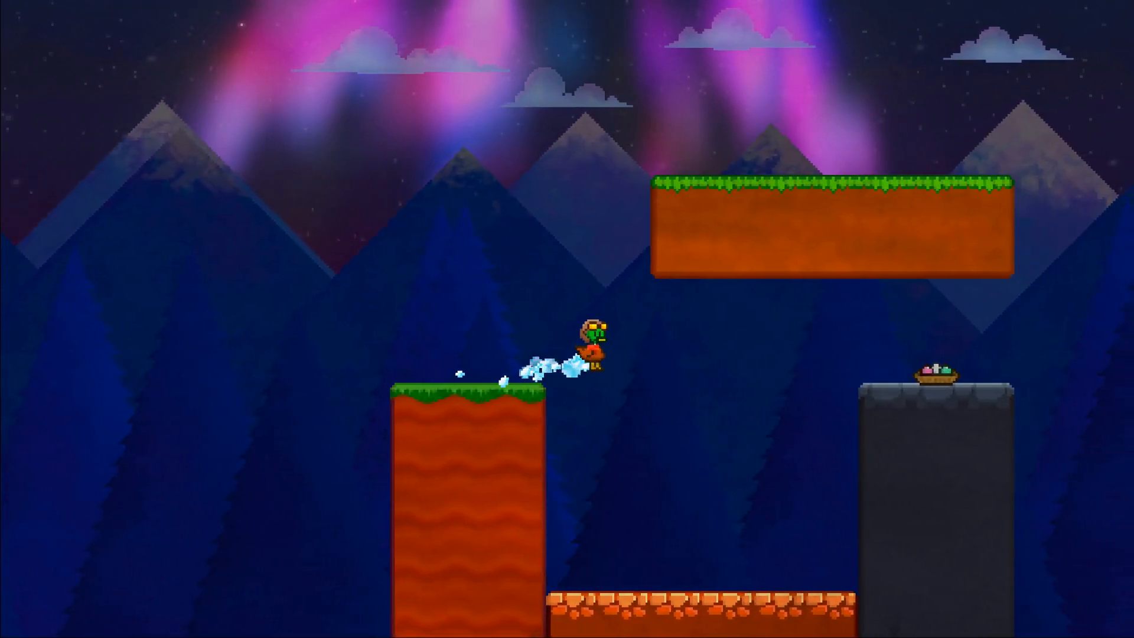
key(space)
key(space)
key(Left)
key(space)
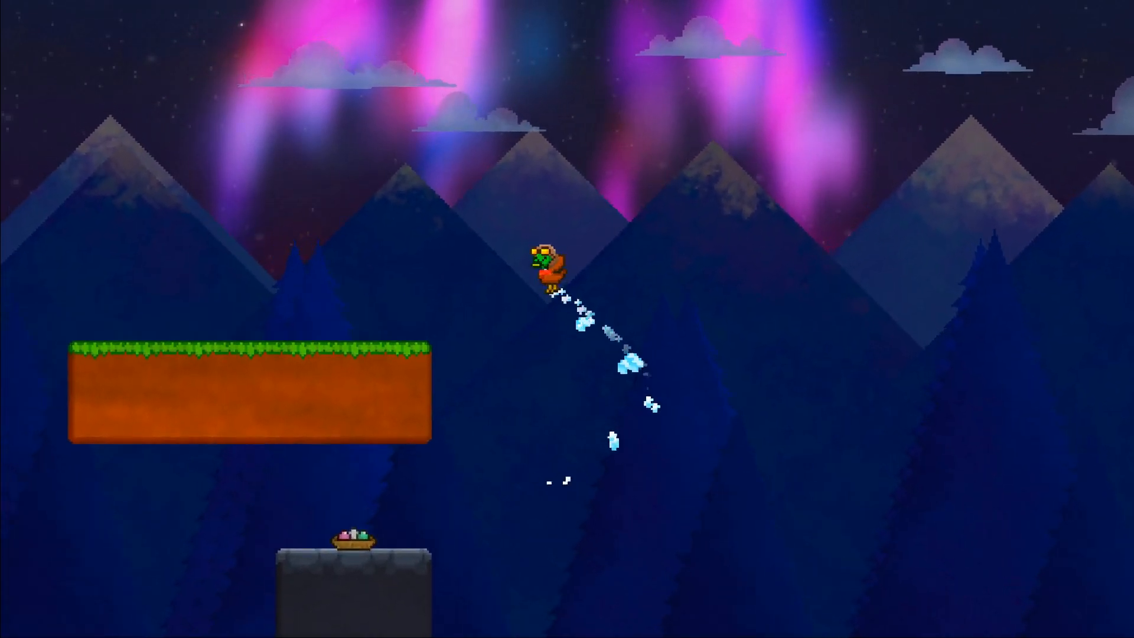
key(space)
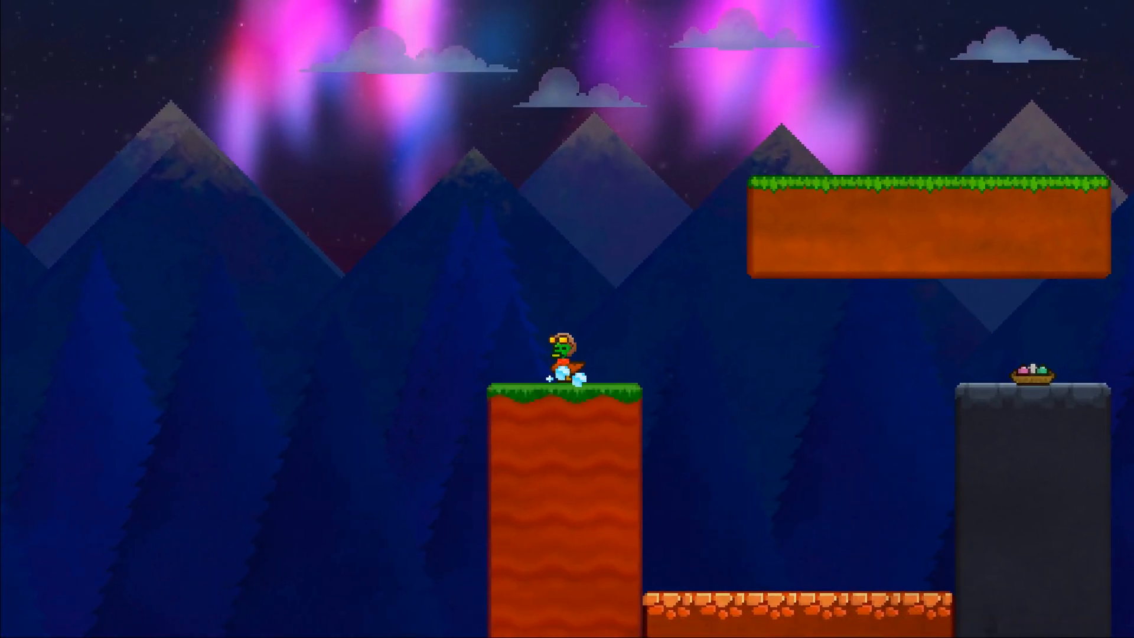
Fly the duck from the red wall past the stone pillar and back beneath the floating platform into the pit.
key(Right)
key(space)
key(space)
key(shift)
key(space)
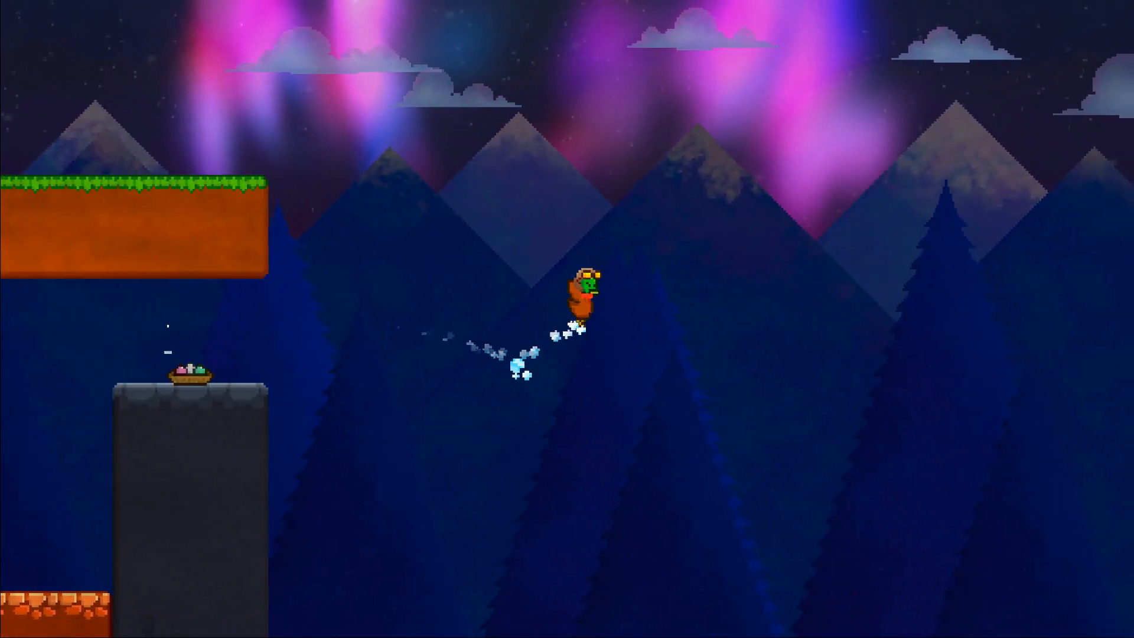
key(Left)
key(space)
Fly the duck up onto the stone pillar and land it in the egg nest to finish the level.
key(space)
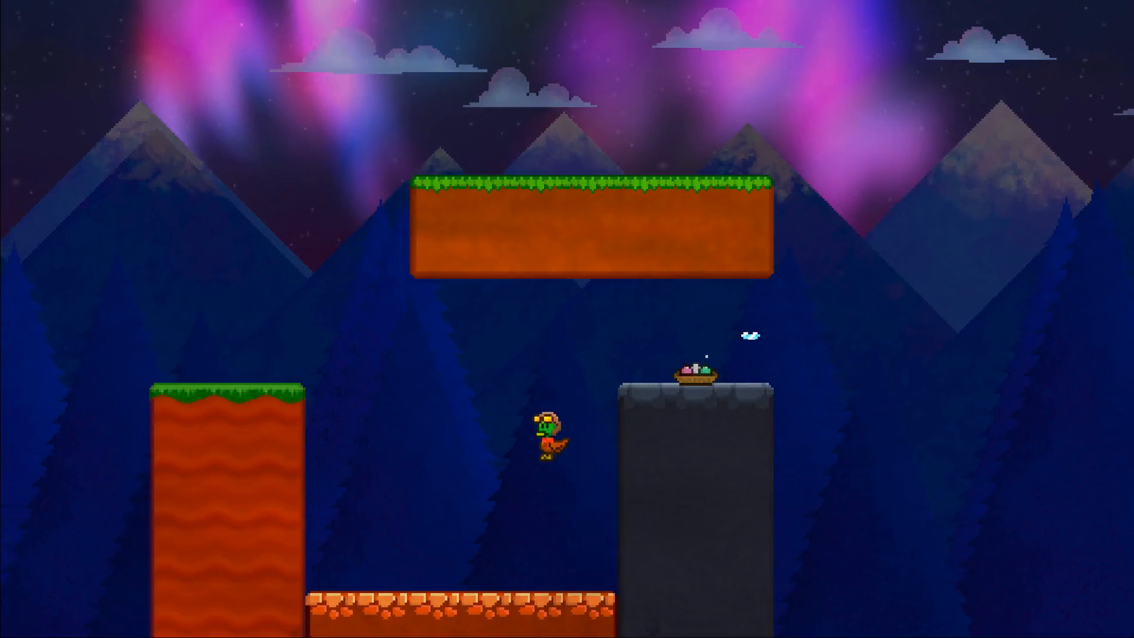
key(Right)
key(space)
key(space)
key(space)
key(space)
key(Left)
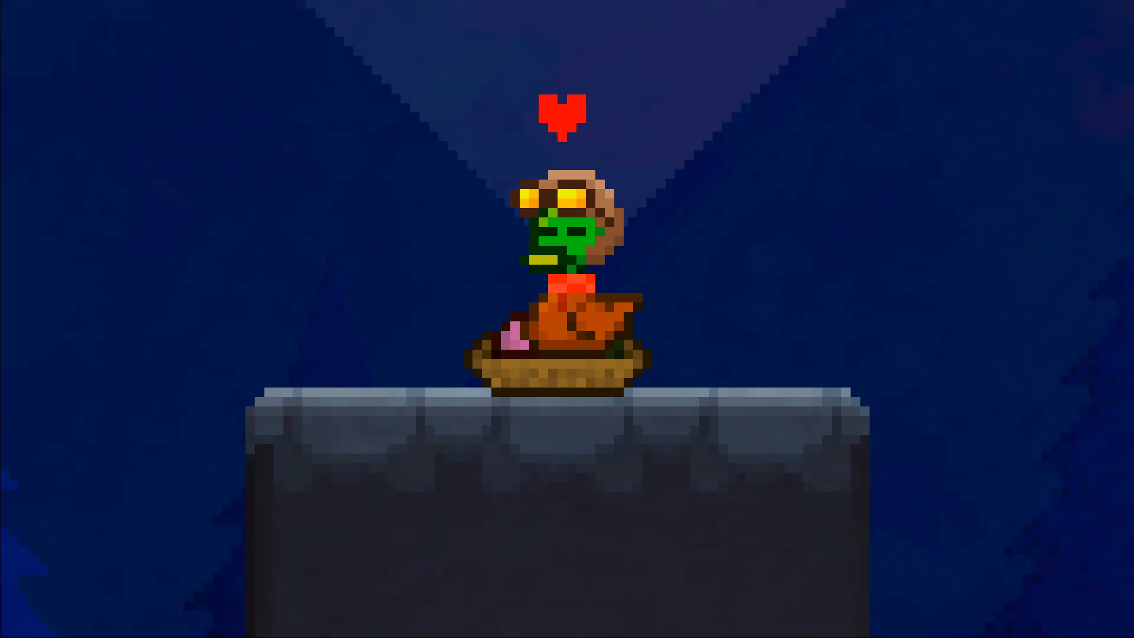